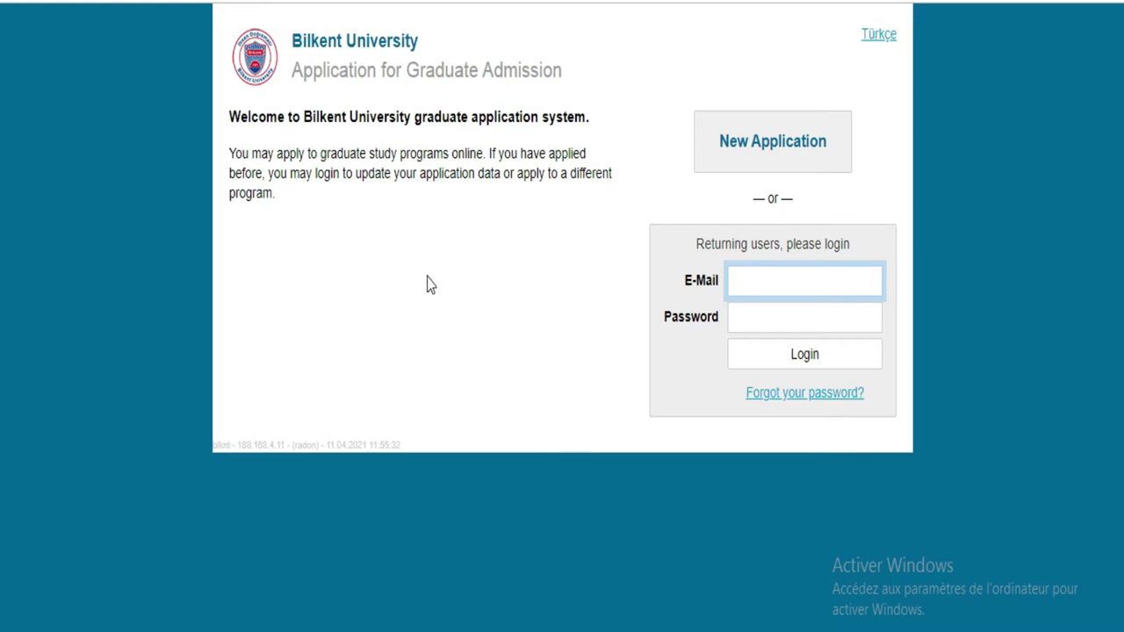
Step: Start a new graduate application and have Google Translate show the page in French
click(760, 282)
click(802, 170)
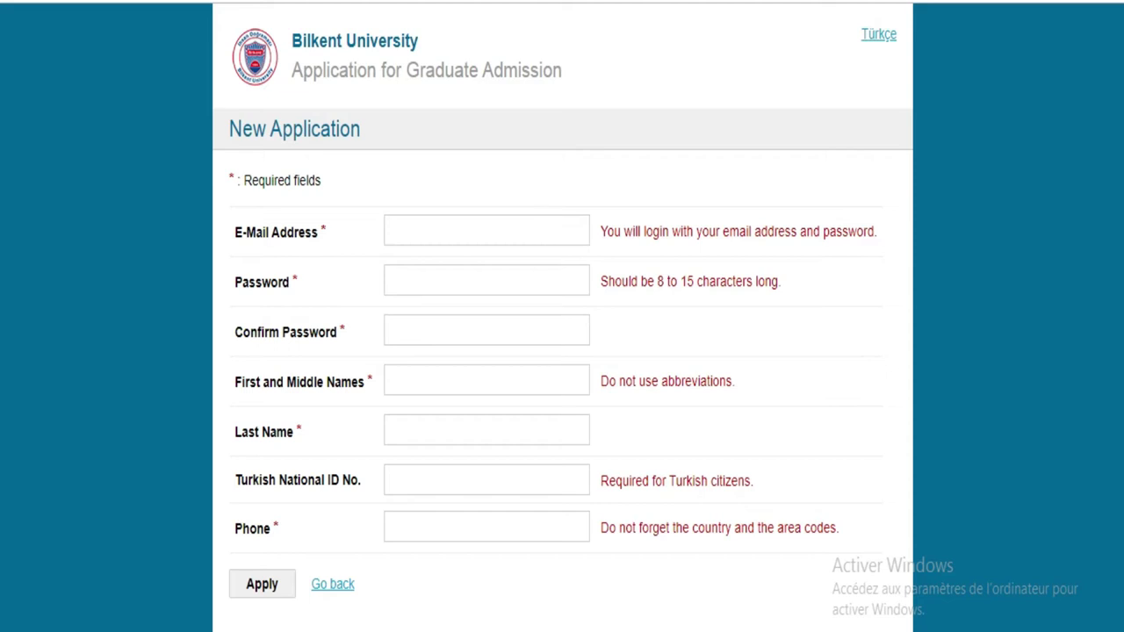
click(941, 3)
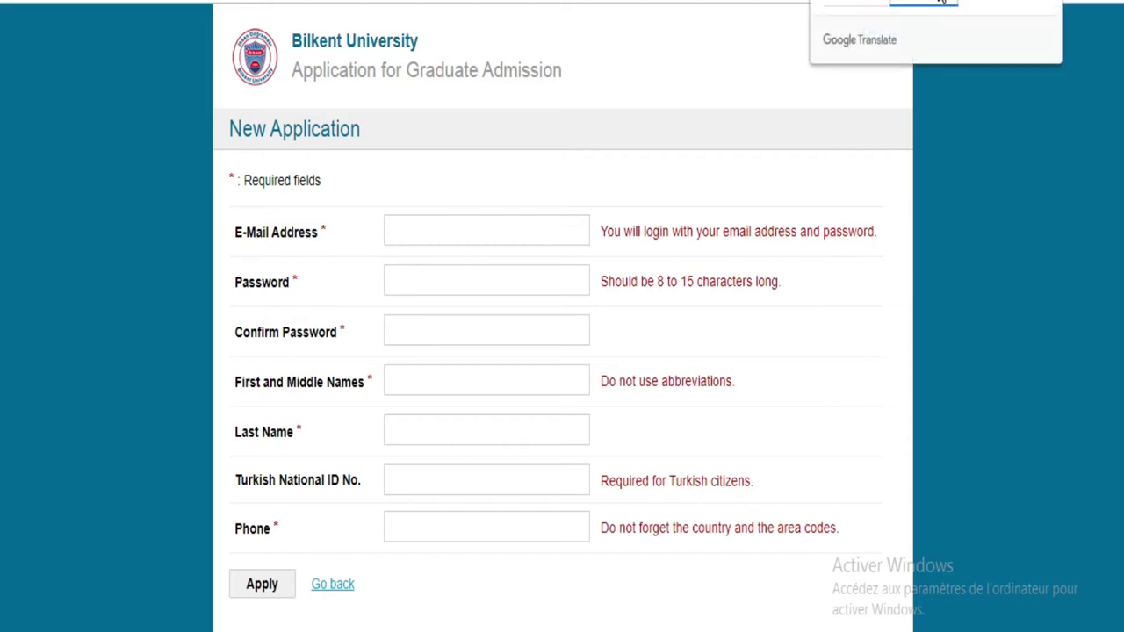
Step: Enter the applicant's Gmail address in the Adresse e-mail field
click(490, 233)
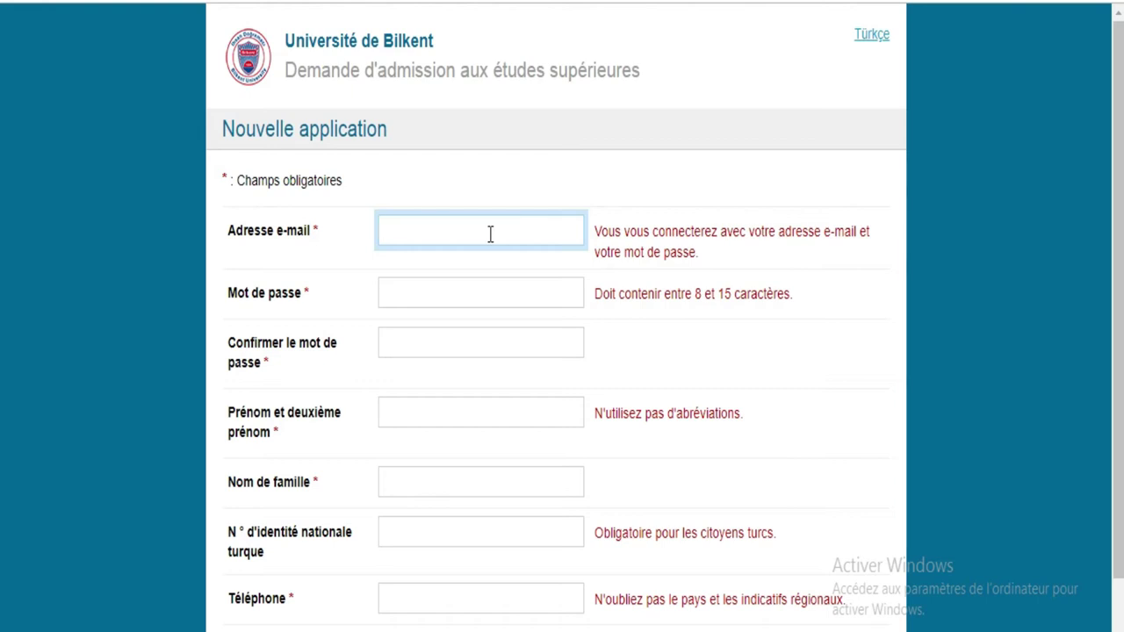
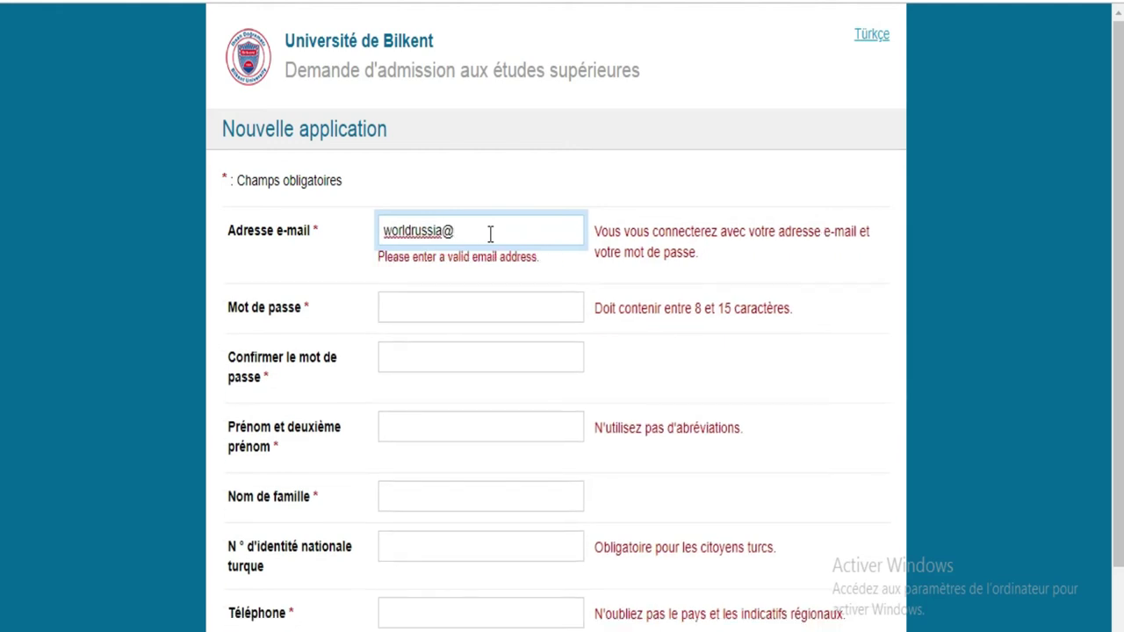
click(439, 230)
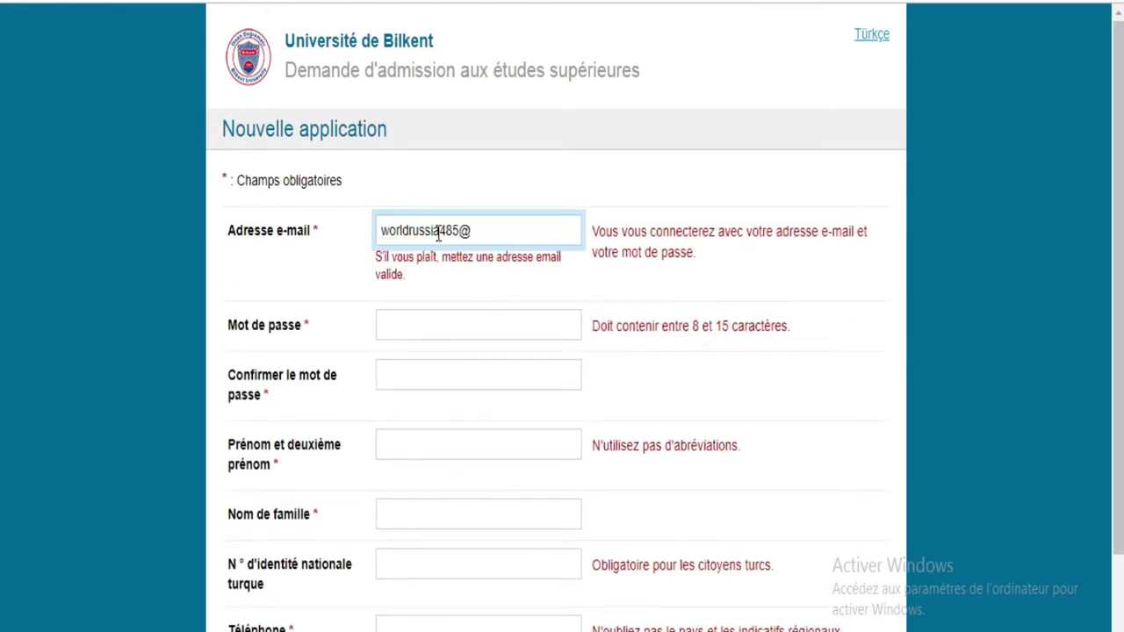
click(486, 231)
text(gmail.)
text(com)
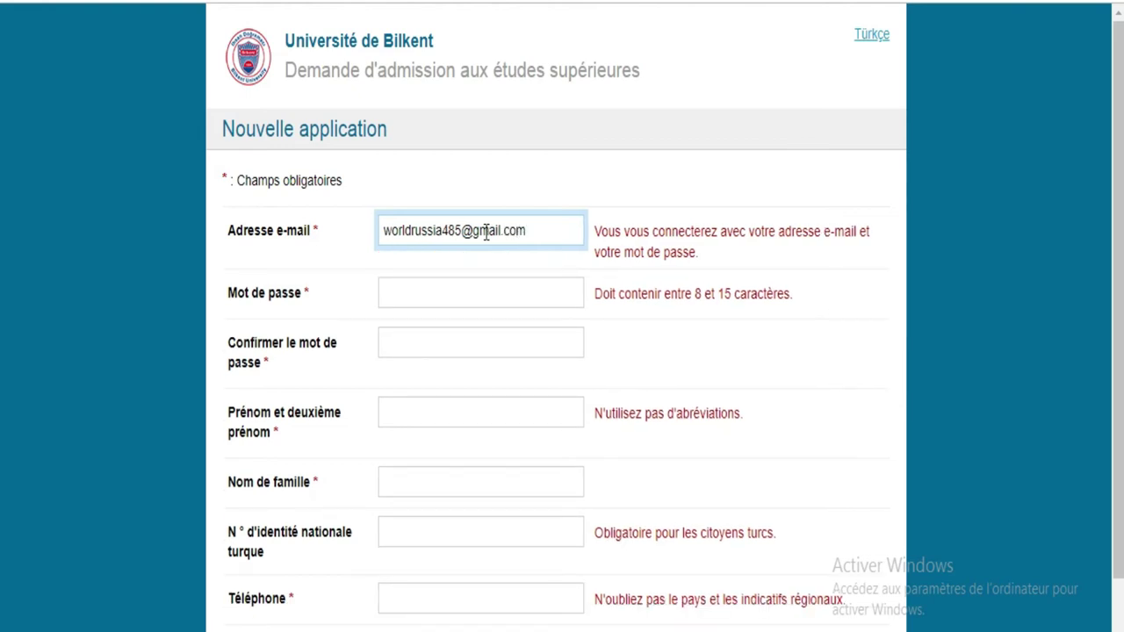
Step: Enter the account password and repeat it in the confirmation field
click(505, 292)
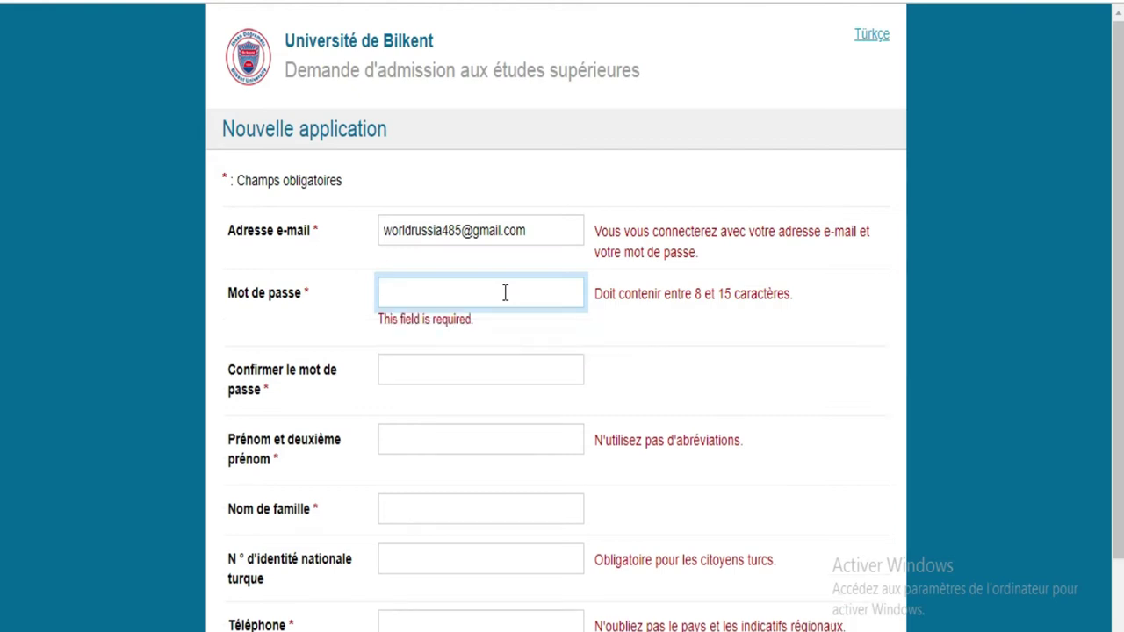
text(a)
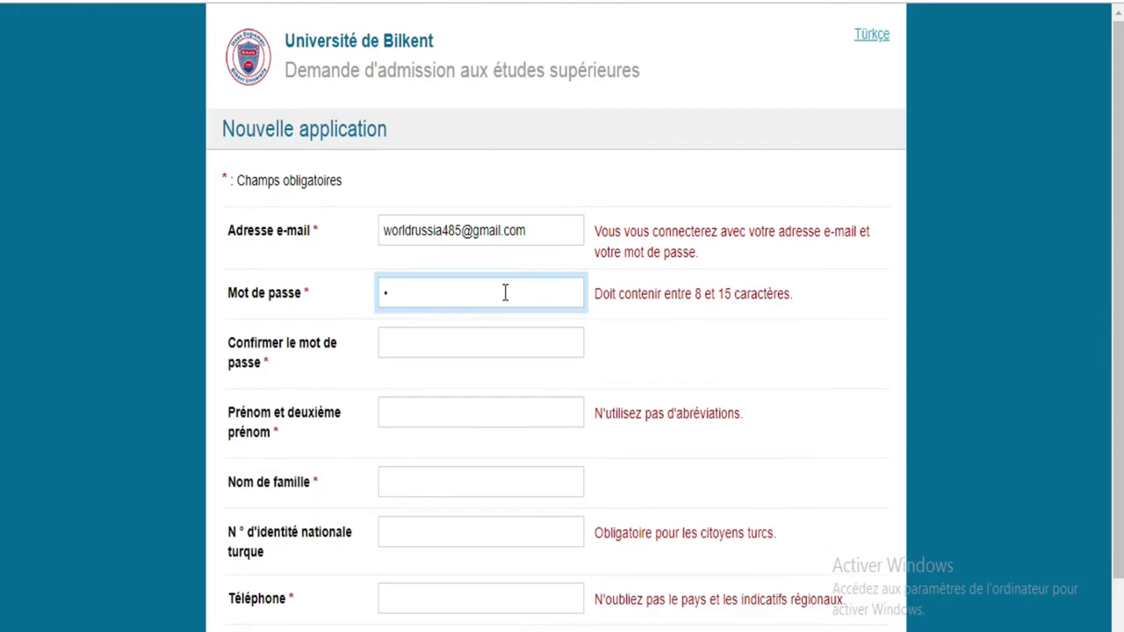
text(aaaaaaaa)
click(500, 338)
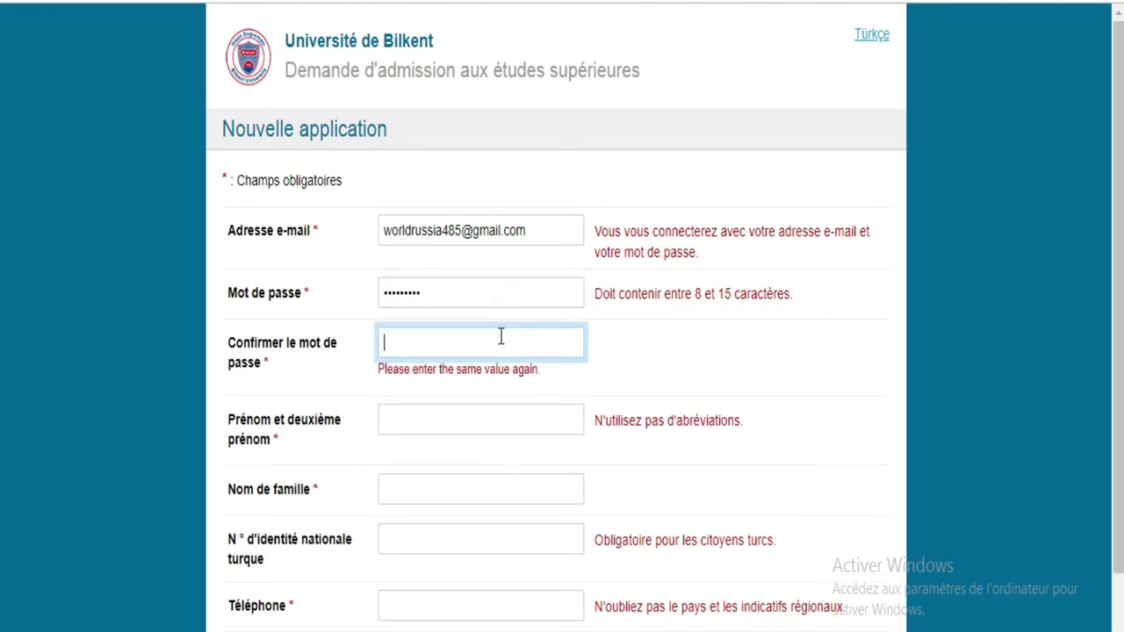
text(aaaaaaaaa)
Step: Enter the applicant's first names and last name
click(478, 412)
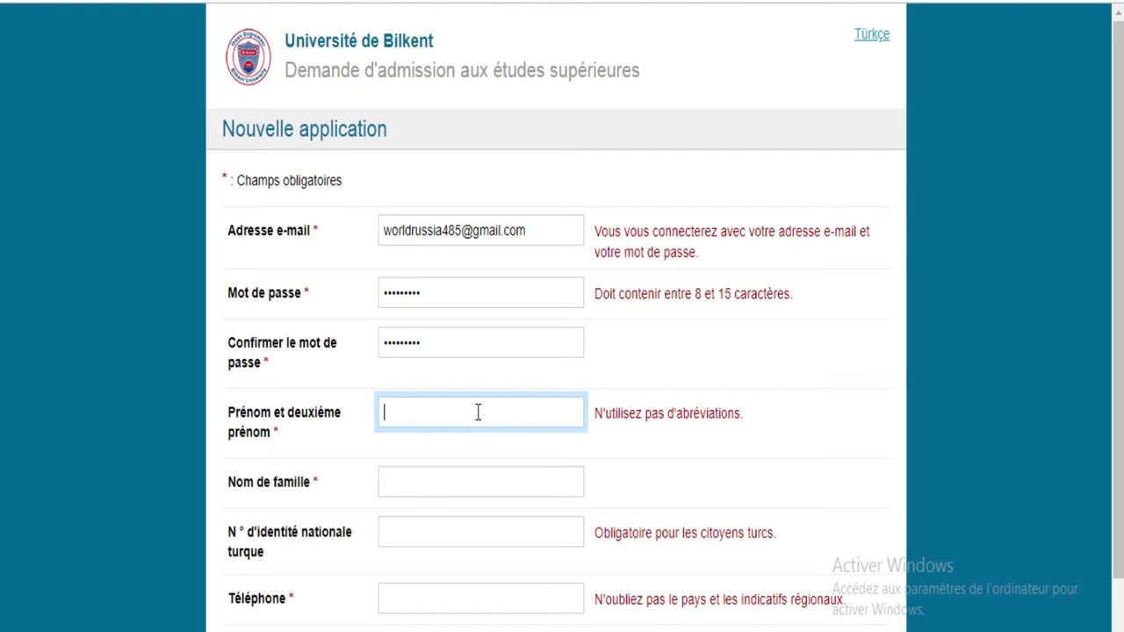
click(460, 484)
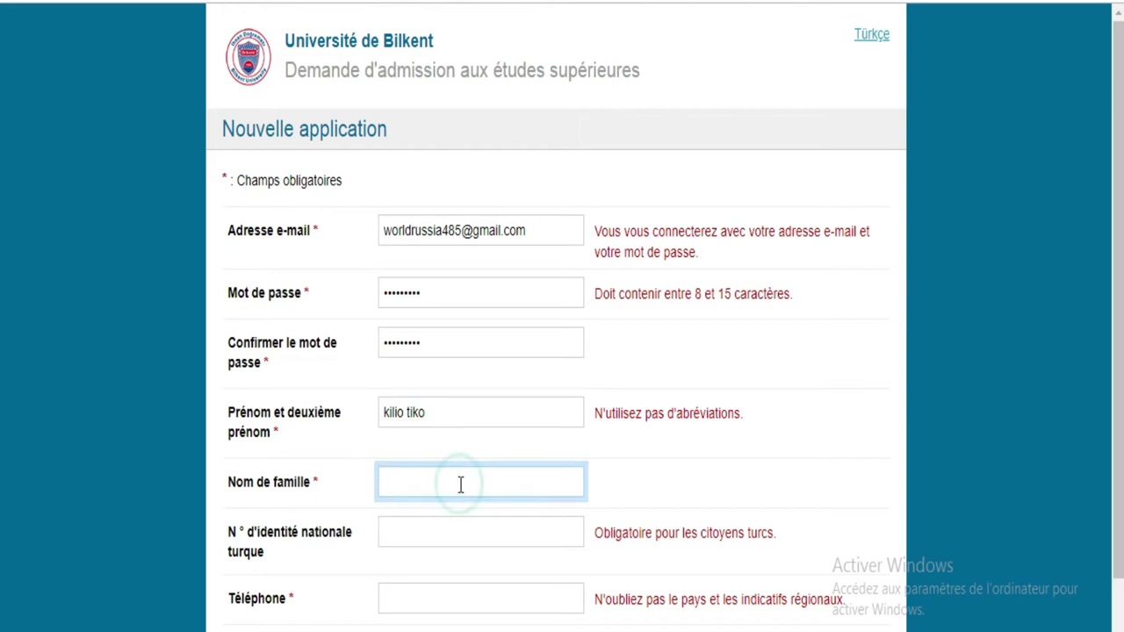
Step: Add the applicant's phone number and submit the registration with Appliquer
click(505, 535)
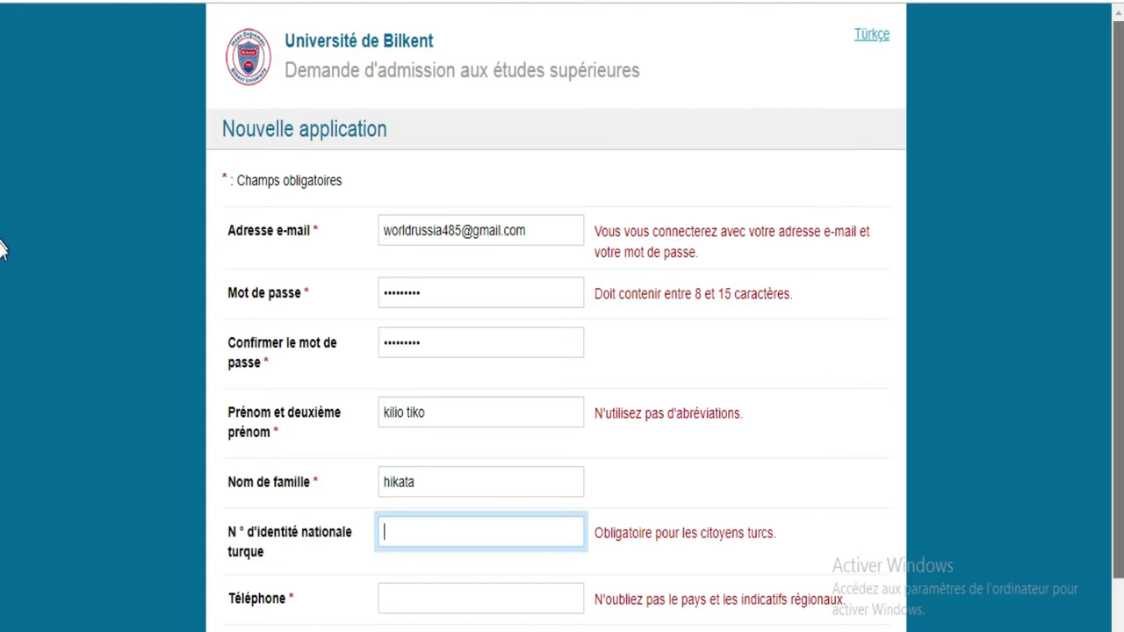
scroll(3, 264, down, 1)
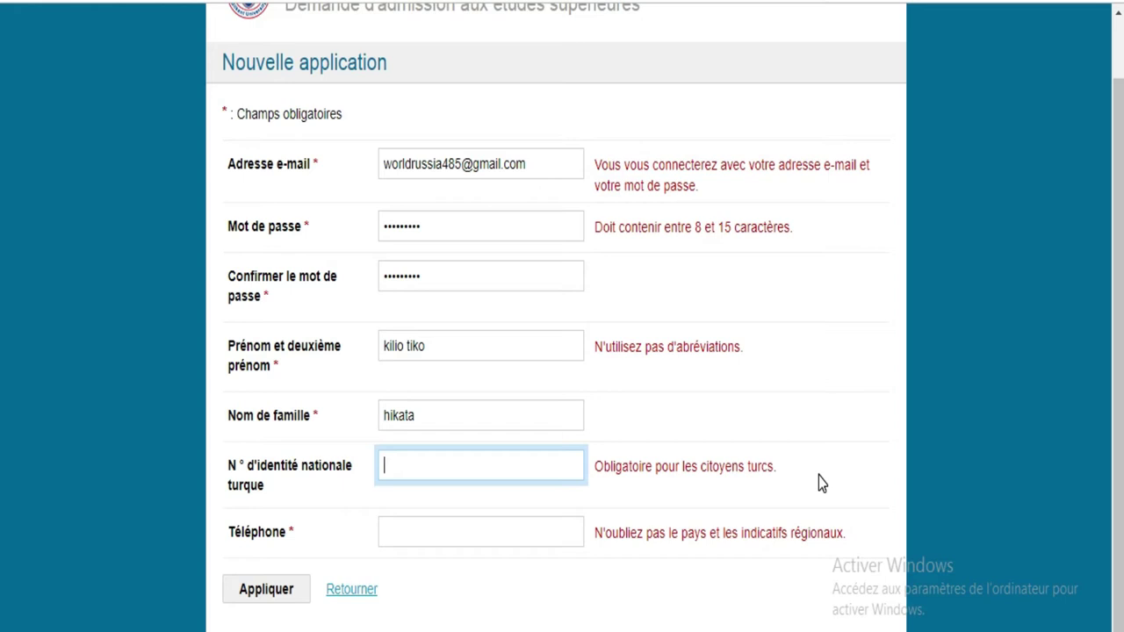
click(408, 530)
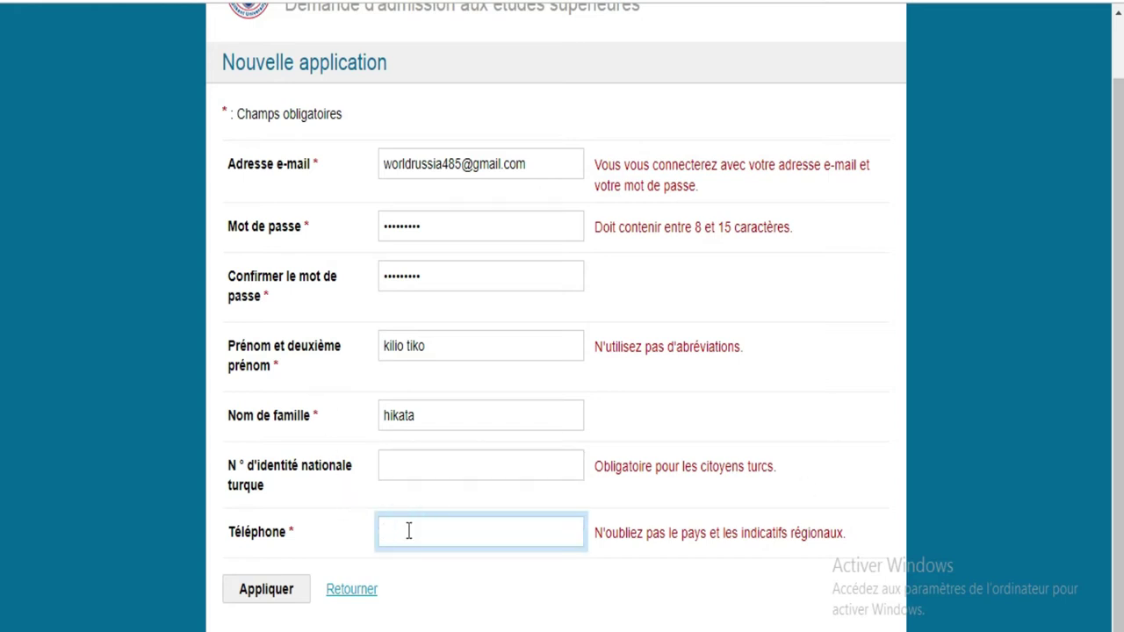
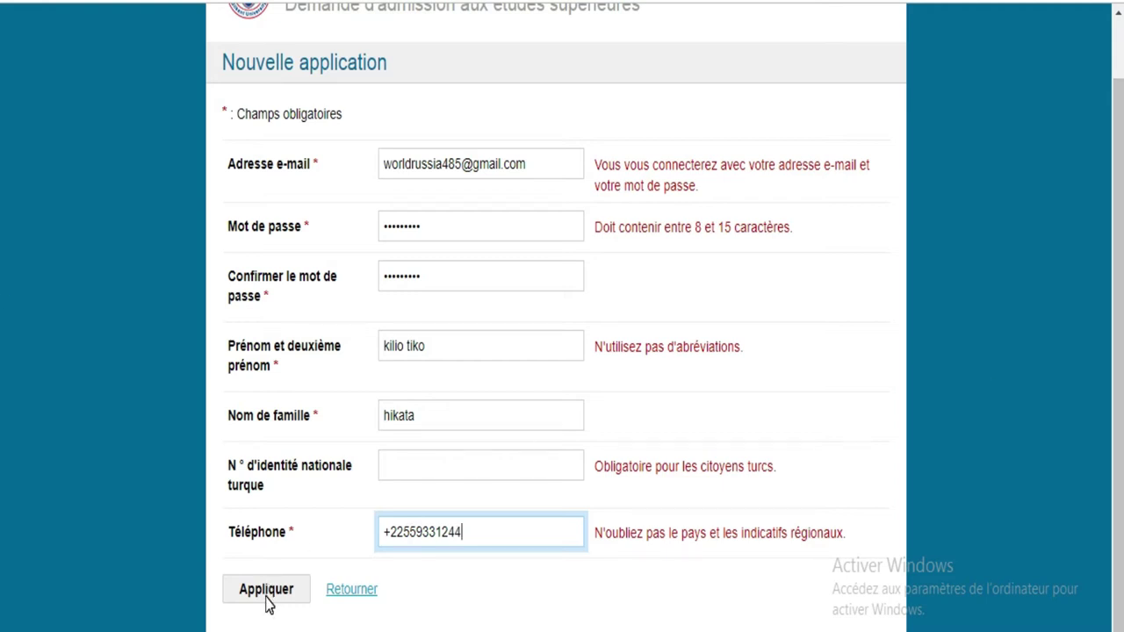
click(267, 599)
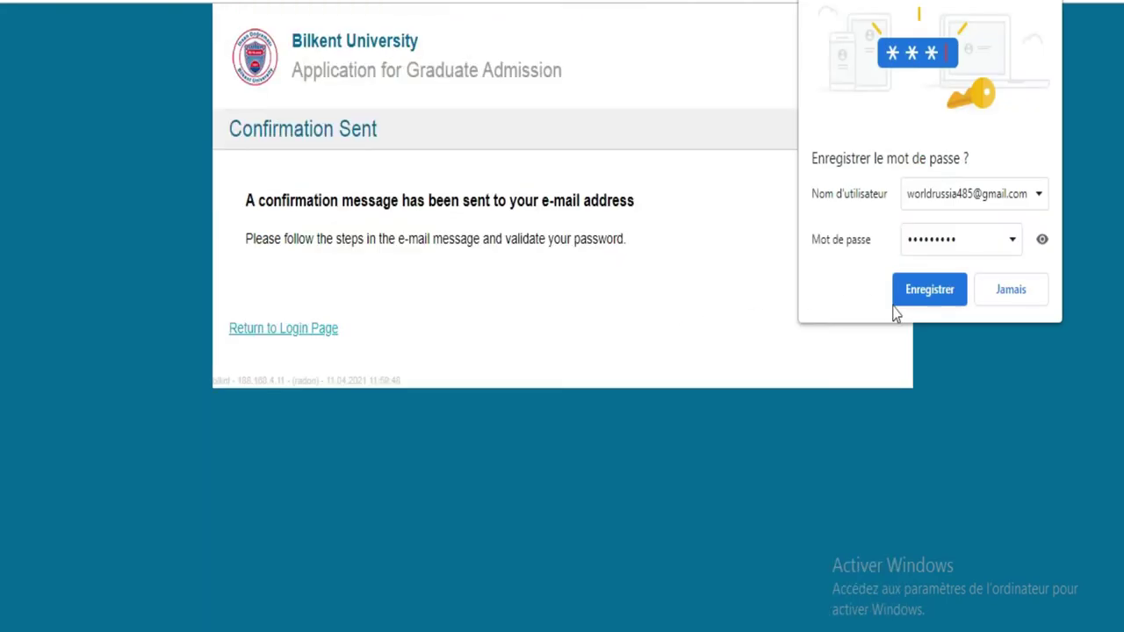
Step: Save the login password in Chrome and open a new Google tab
click(918, 301)
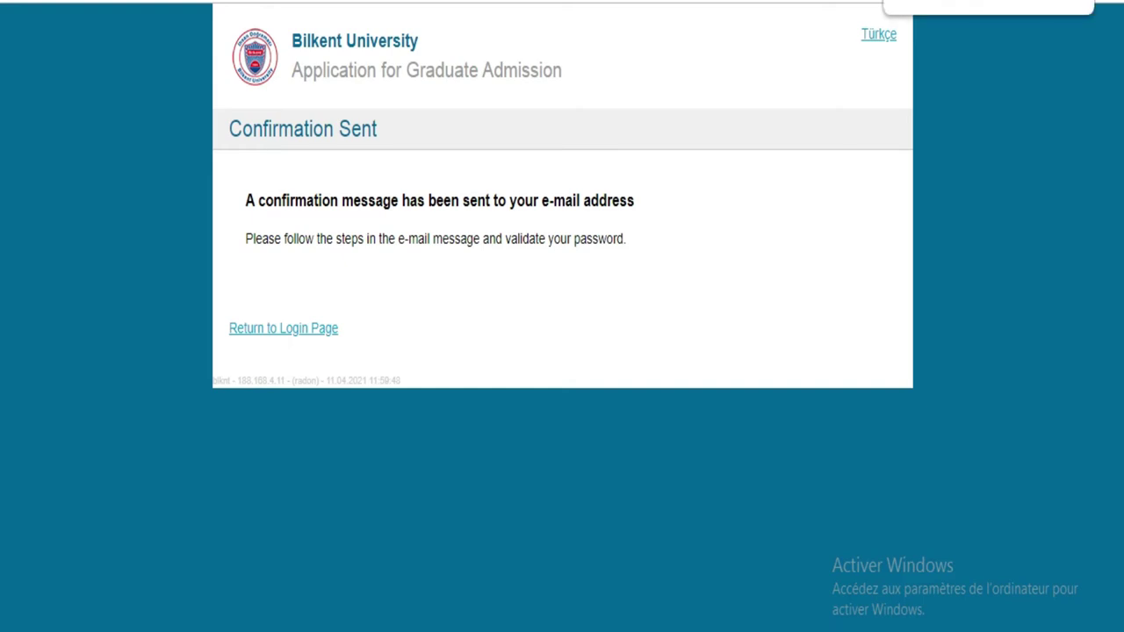
key(ctrl+t)
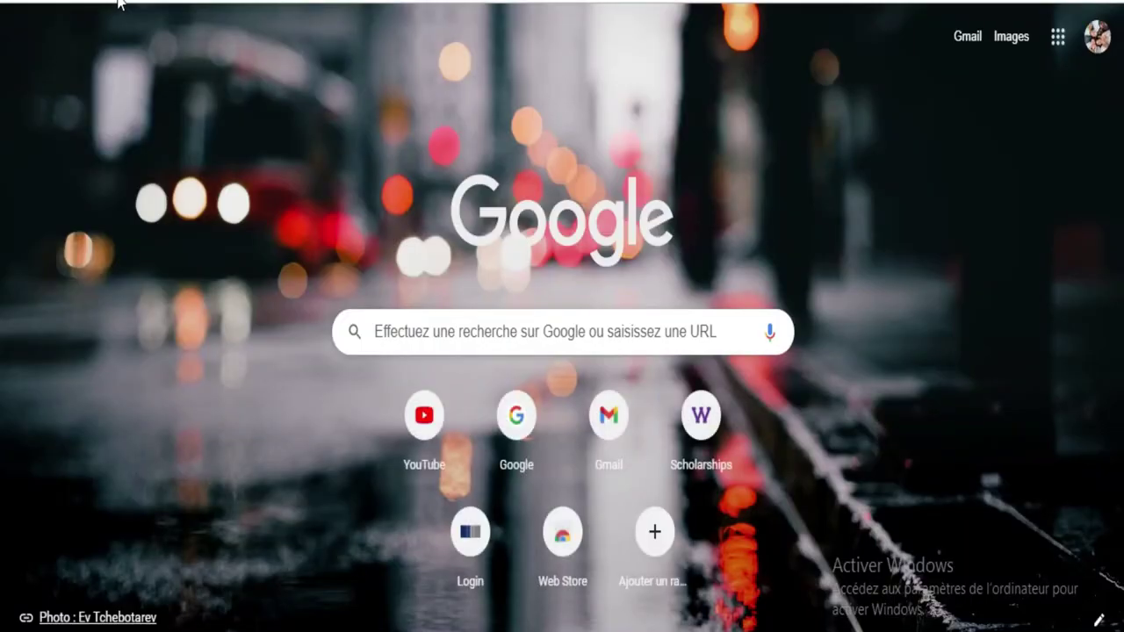
Step: Follow the activation link in Gmail's Bilkent Confirmation Message to confirm the e-mail
click(118, 3)
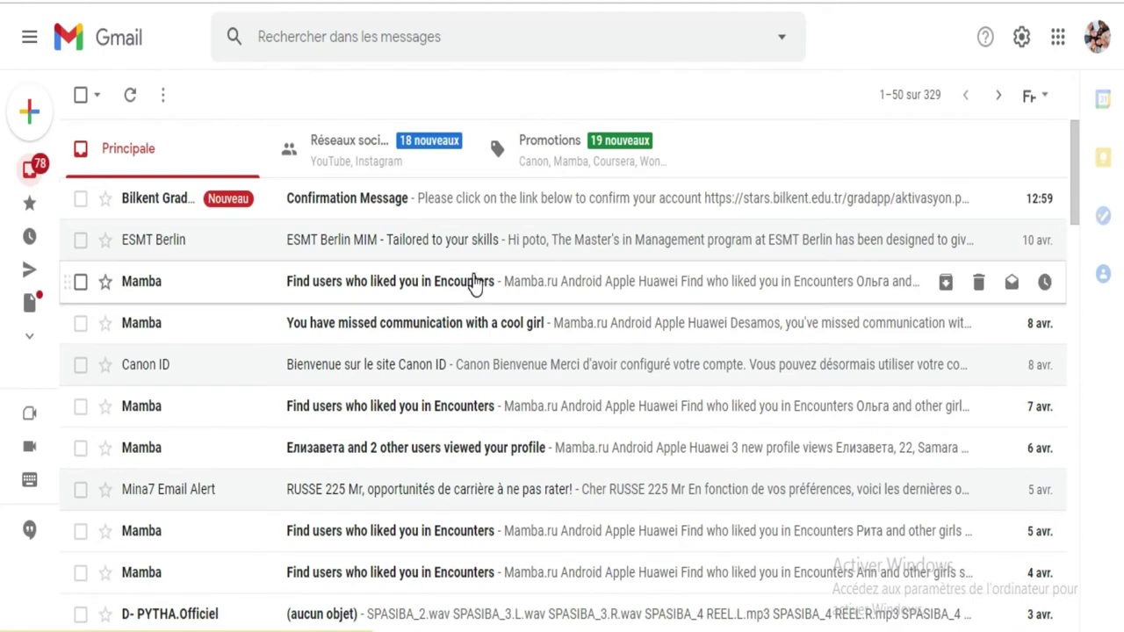
click(388, 204)
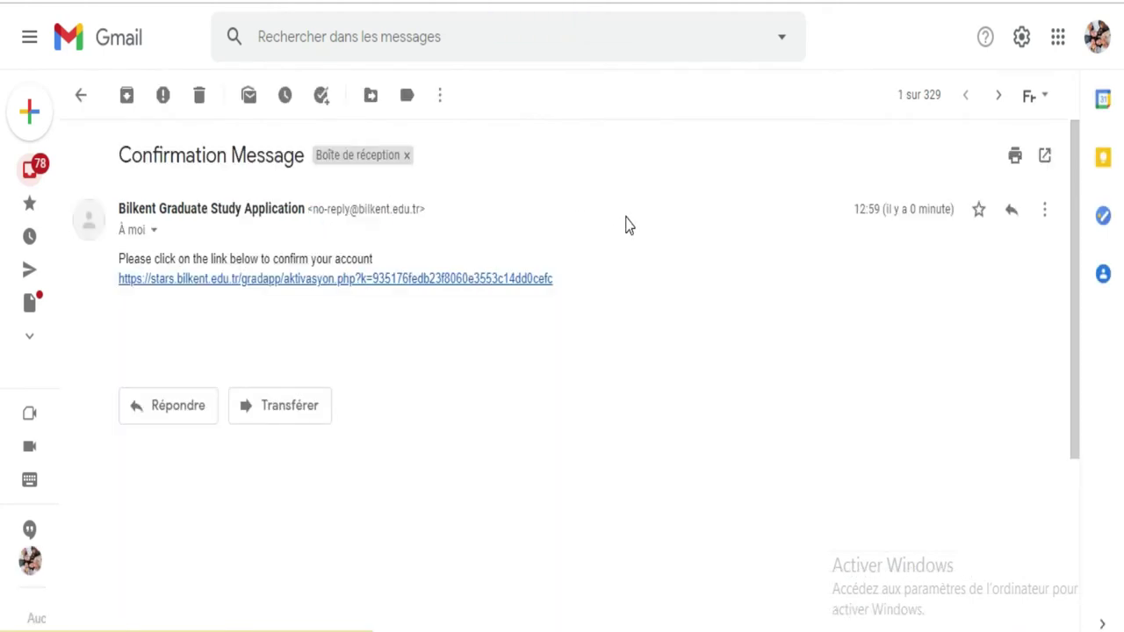
drag(559, 278, 118, 281)
click(120, 283)
click(370, 281)
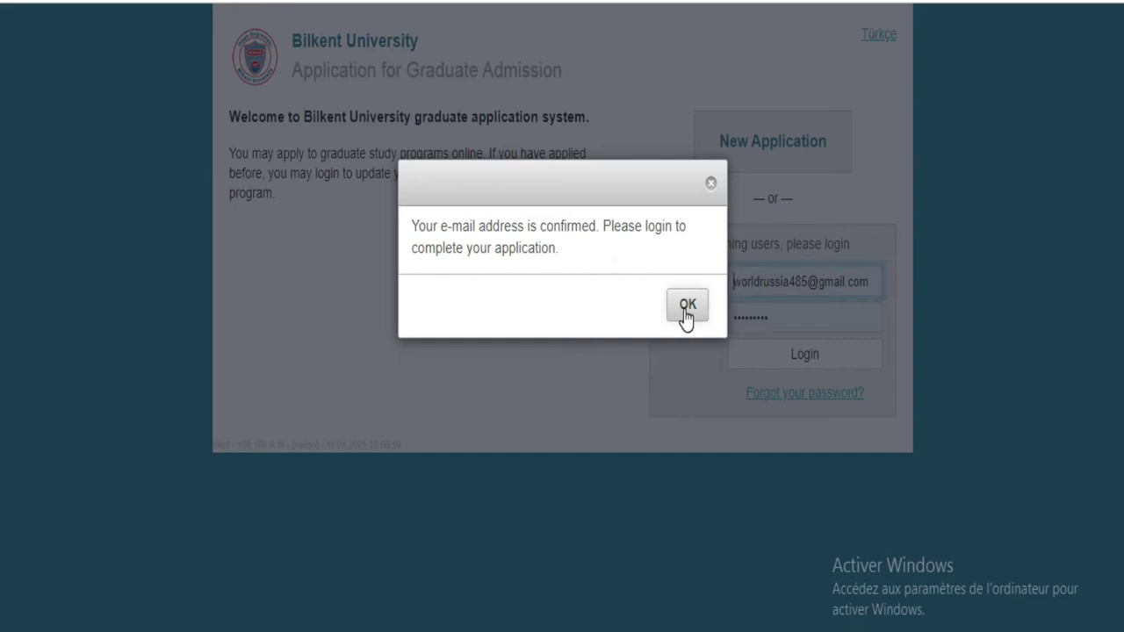
Step: Dismiss the e-mail confirmed notice and log in using Chrome's saved credentials
click(685, 309)
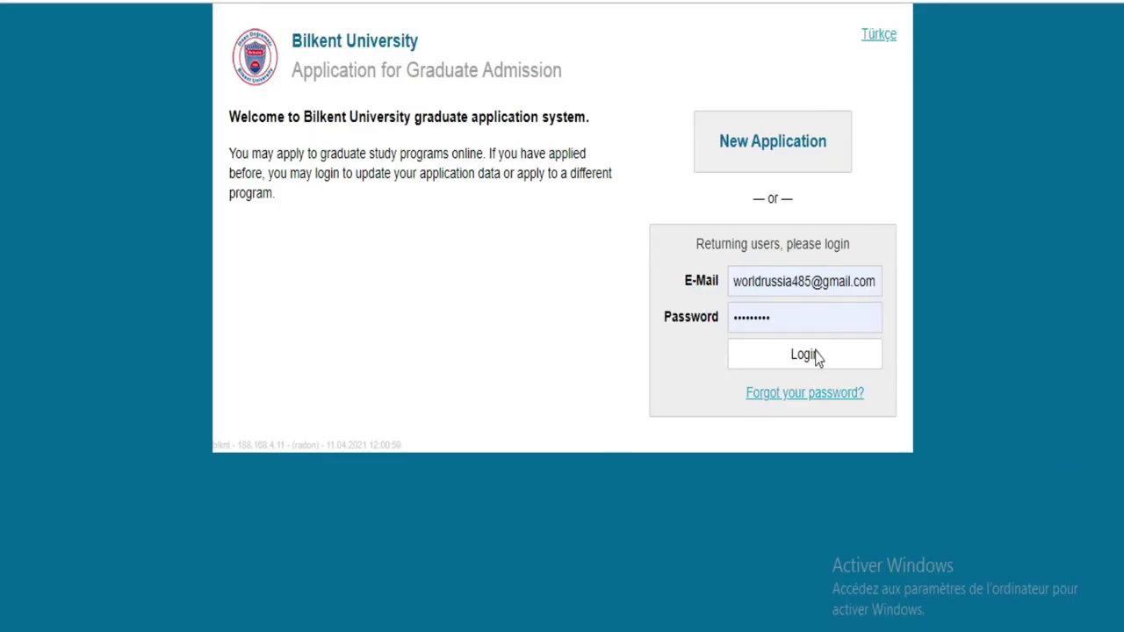
click(831, 278)
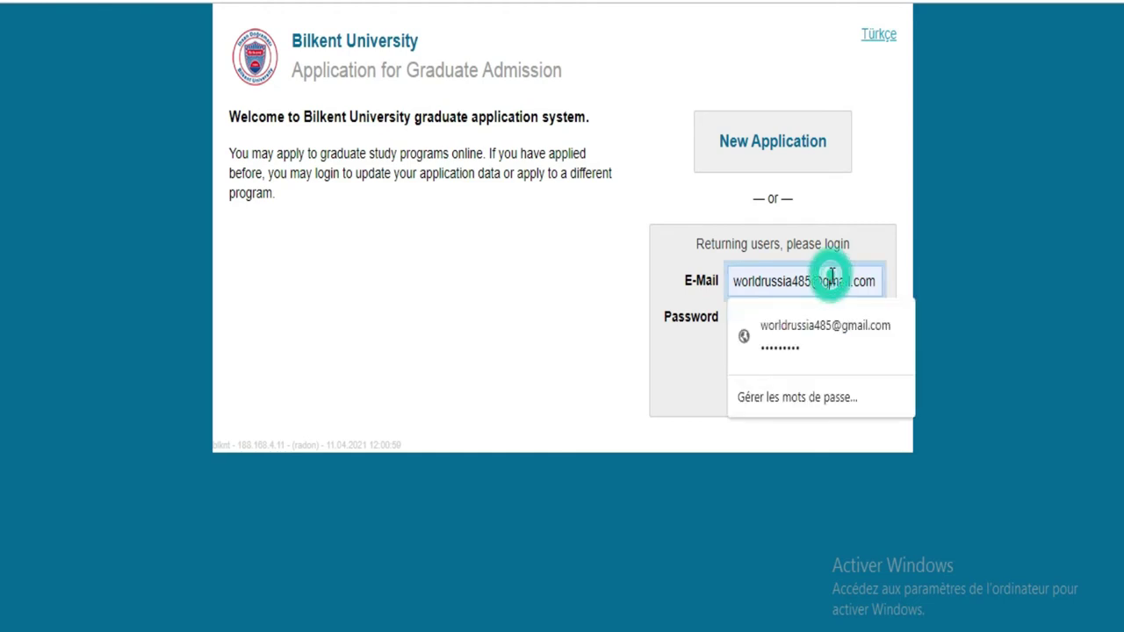
click(885, 184)
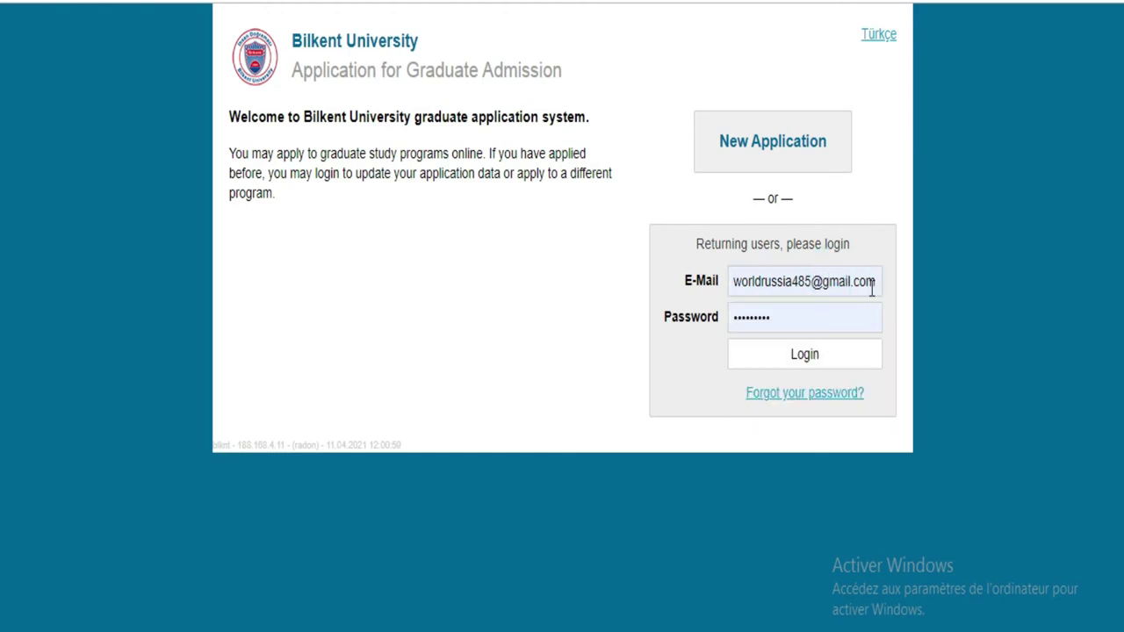
click(872, 281)
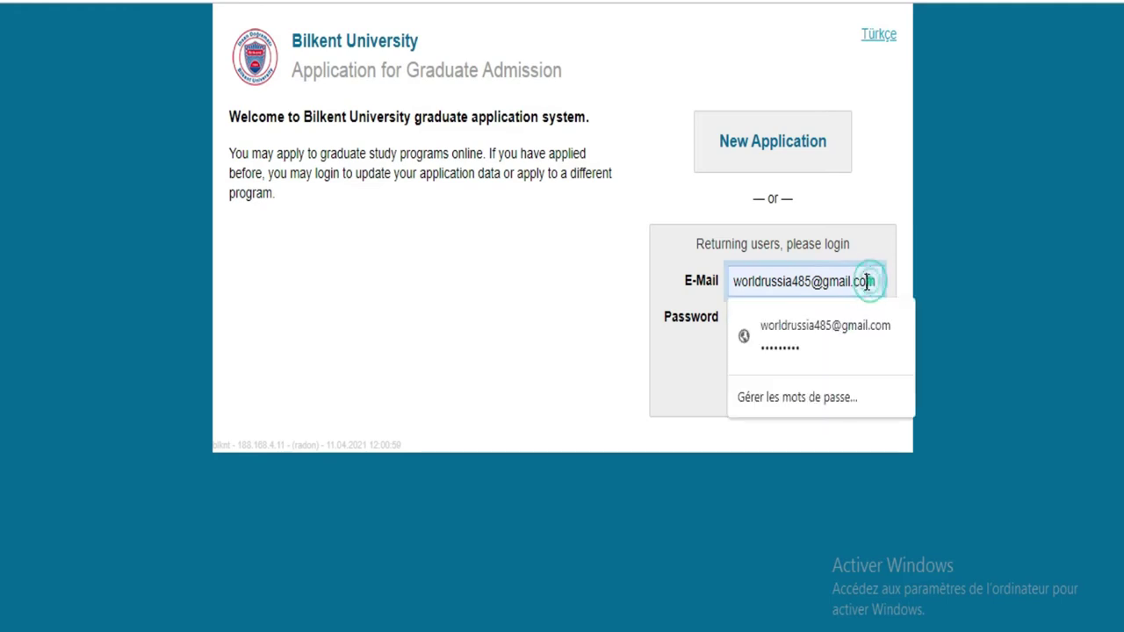
click(871, 228)
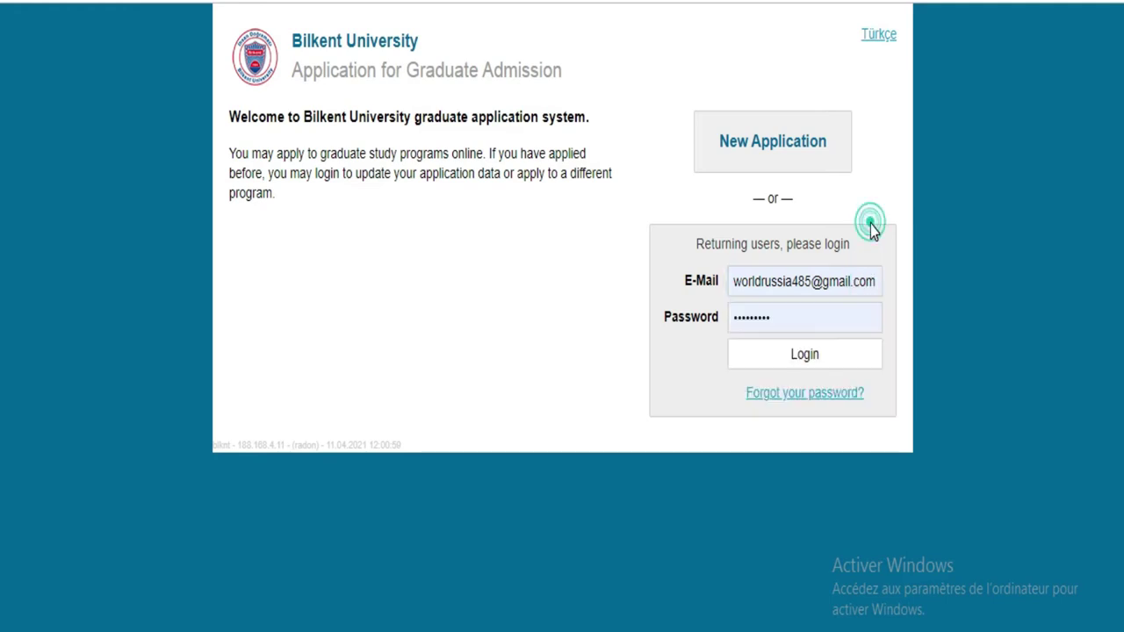
click(804, 355)
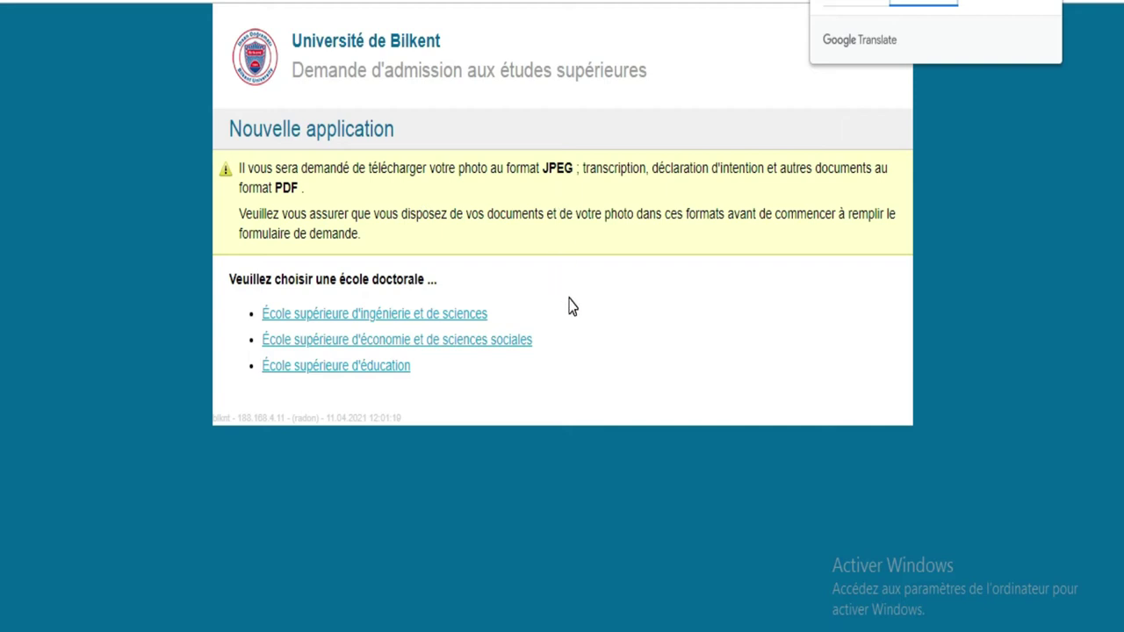
Step: Open the École supérieure d'économie et de sciences sociales form and scroll through it
click(530, 344)
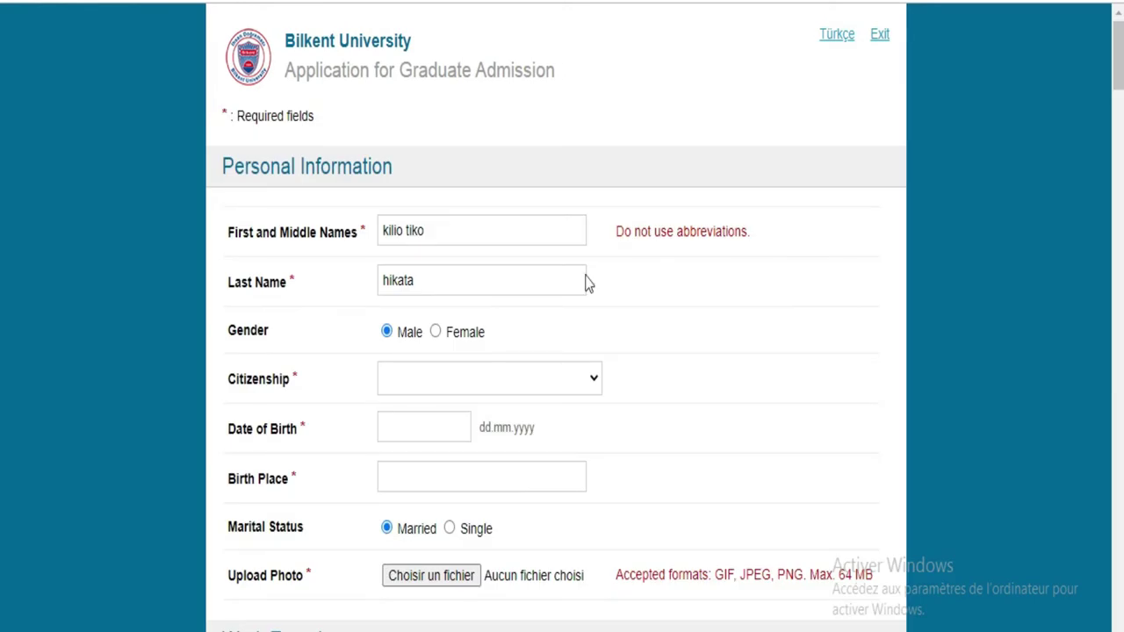
scroll(1, 81, down, 10)
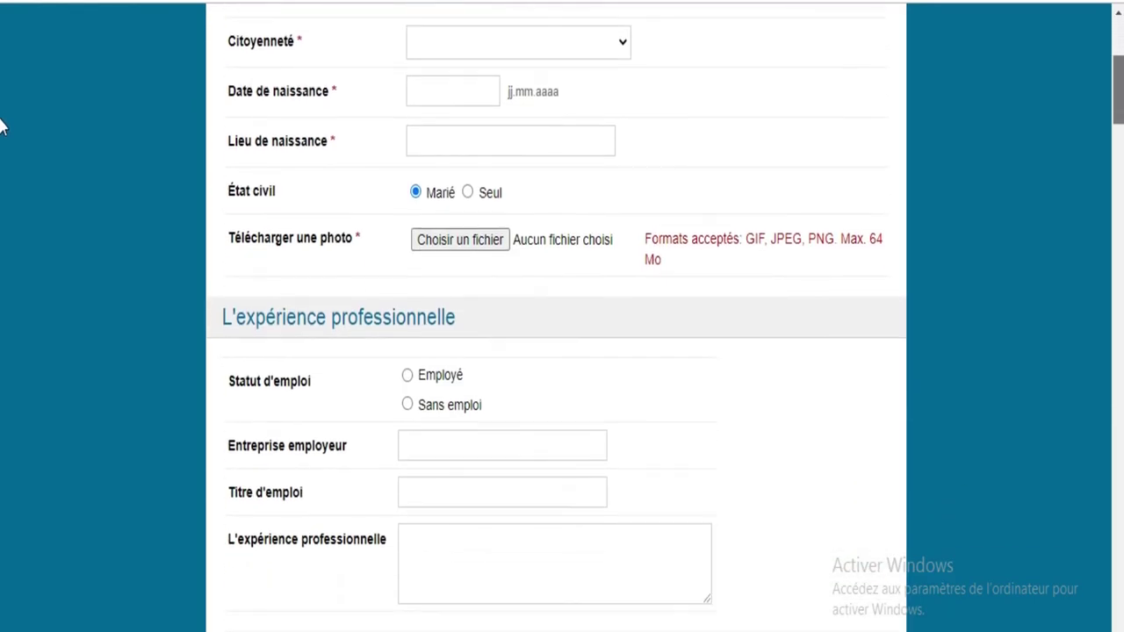
scroll(1, 228, down, 10)
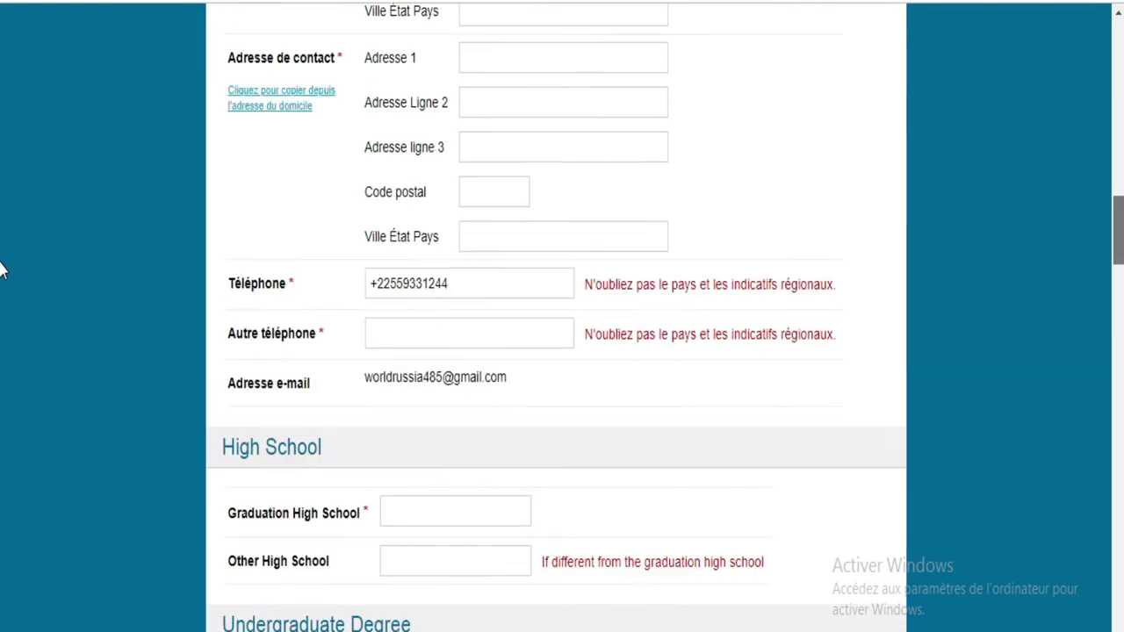
scroll(2, 333, down, 6)
scroll(1, 373, down, 2)
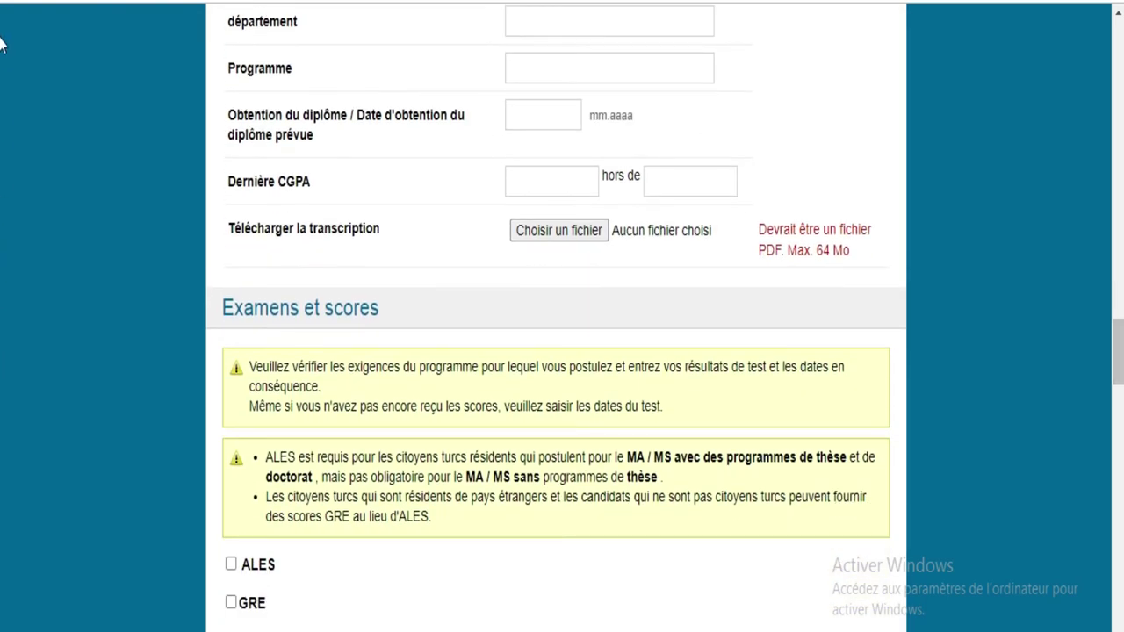
scroll(2, 44, up, 20)
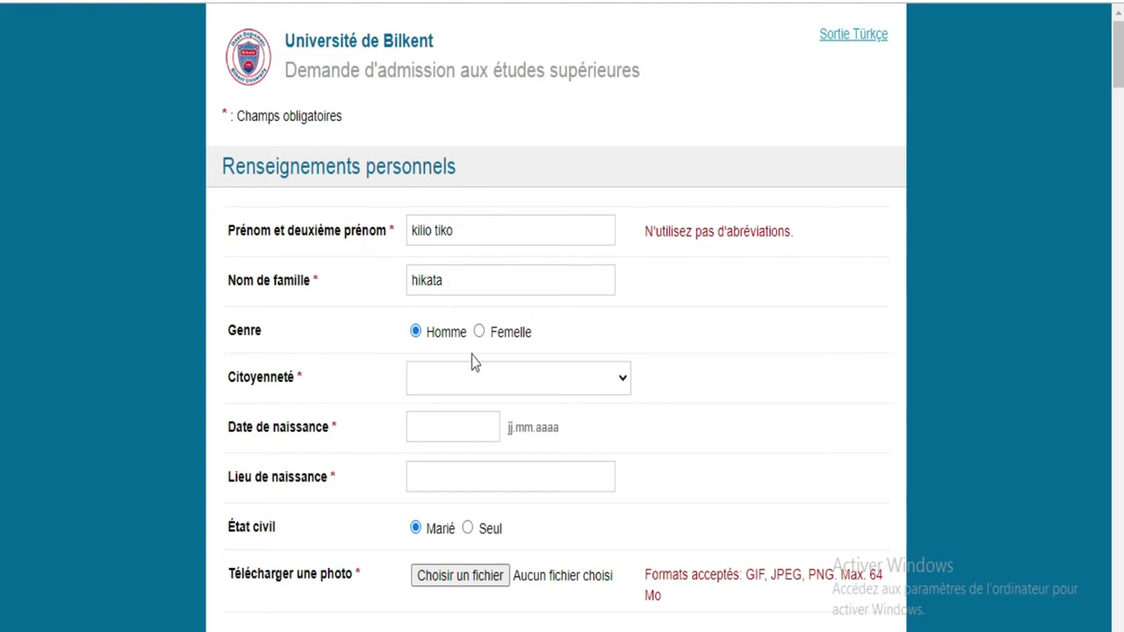
Step: Set citizenship to COTE D'IVOIRE
click(484, 379)
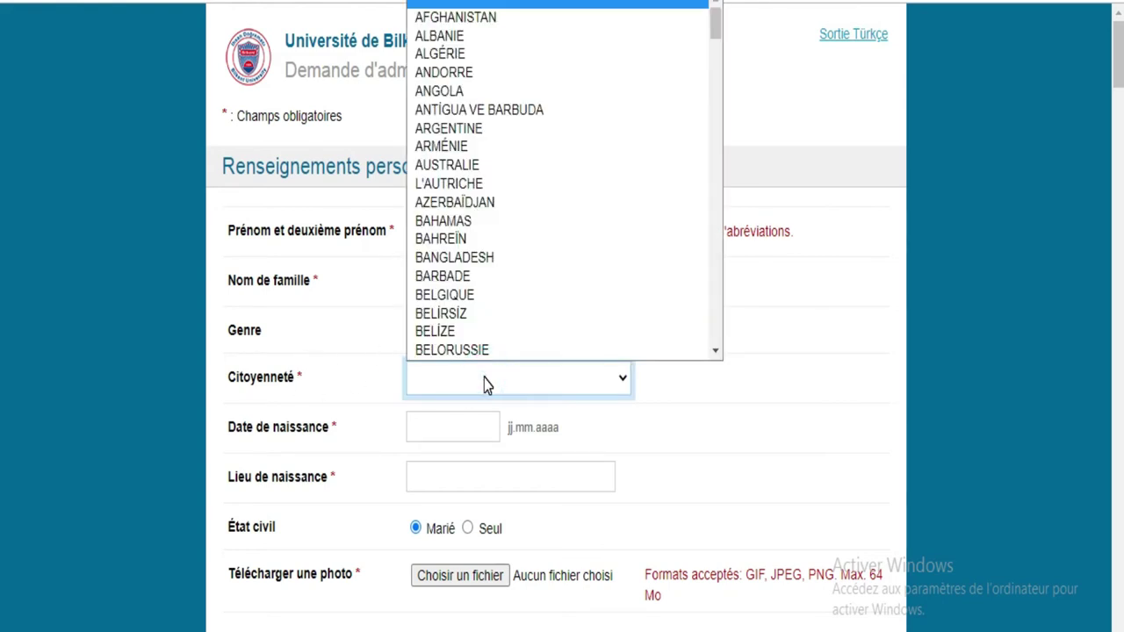
text(cote)
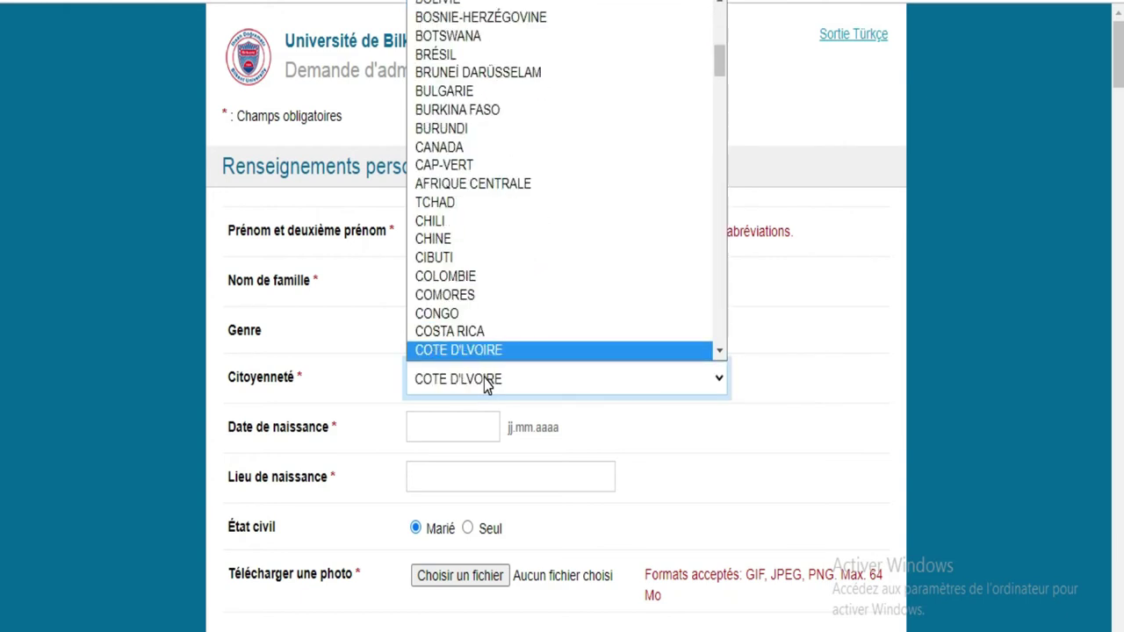
scroll(481, 369, down, 1)
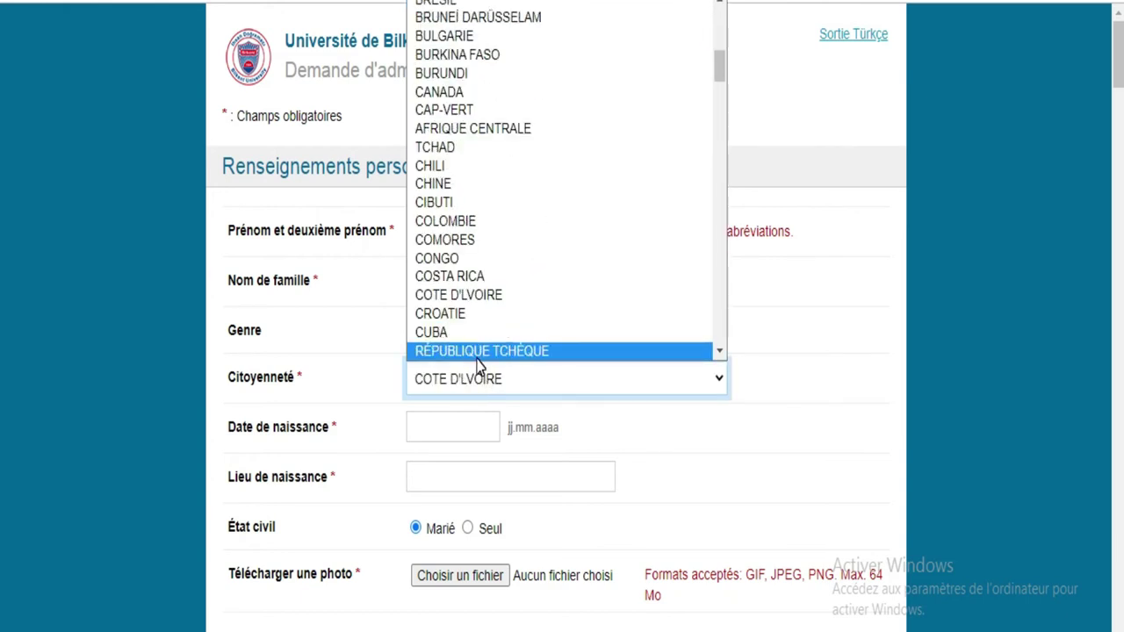
click(454, 301)
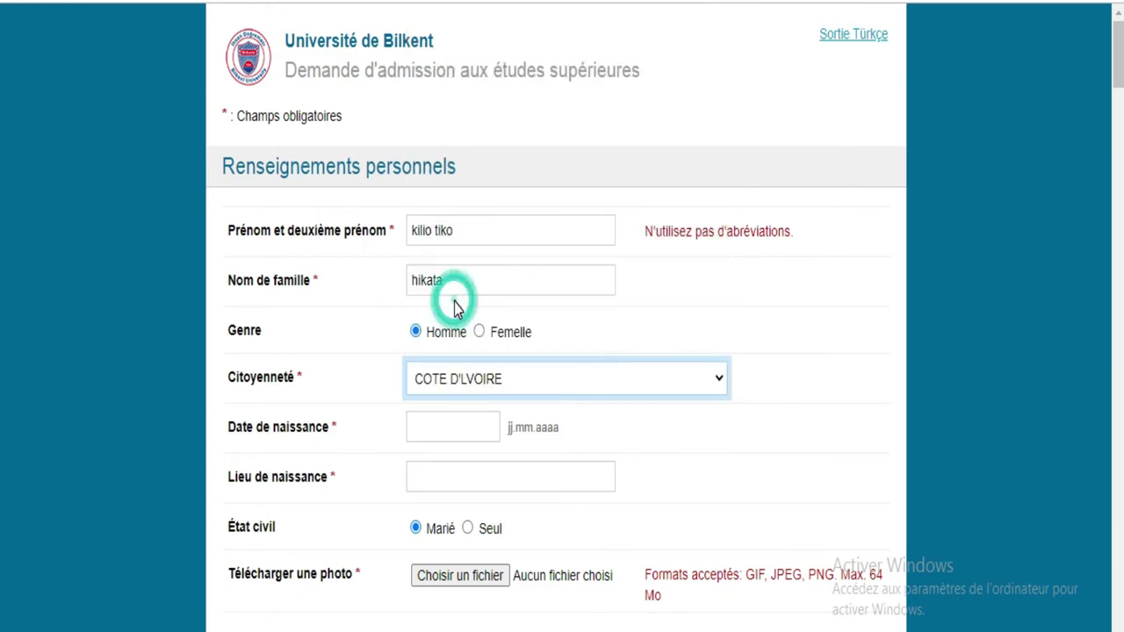
click(464, 427)
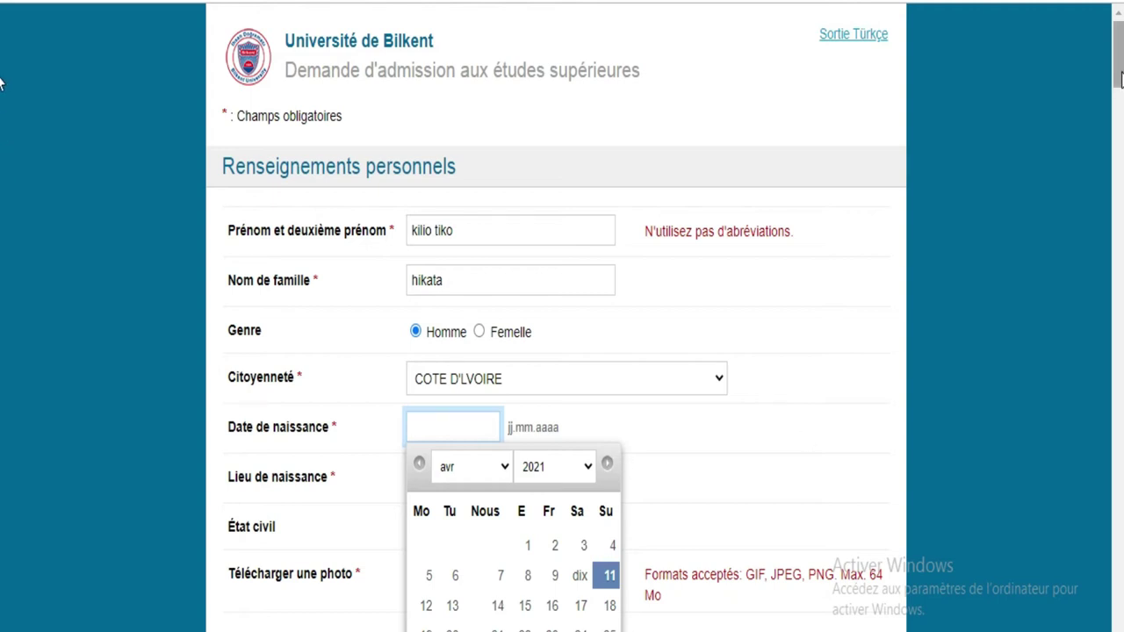
scroll(2, 83, down, 1)
scroll(1119, 81, down, 3)
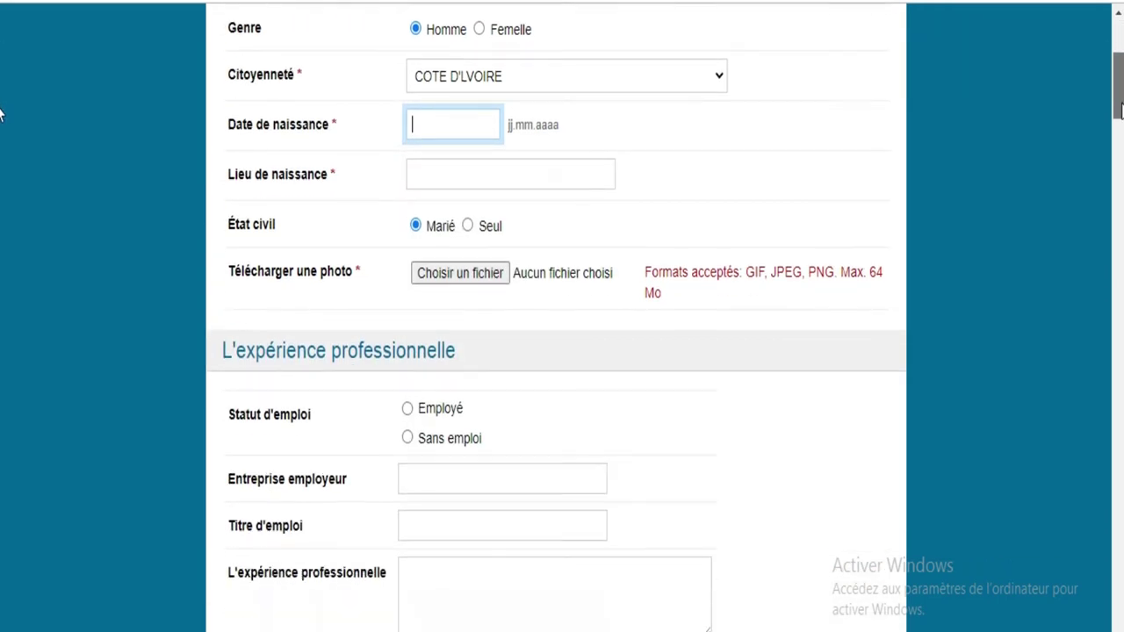
click(494, 129)
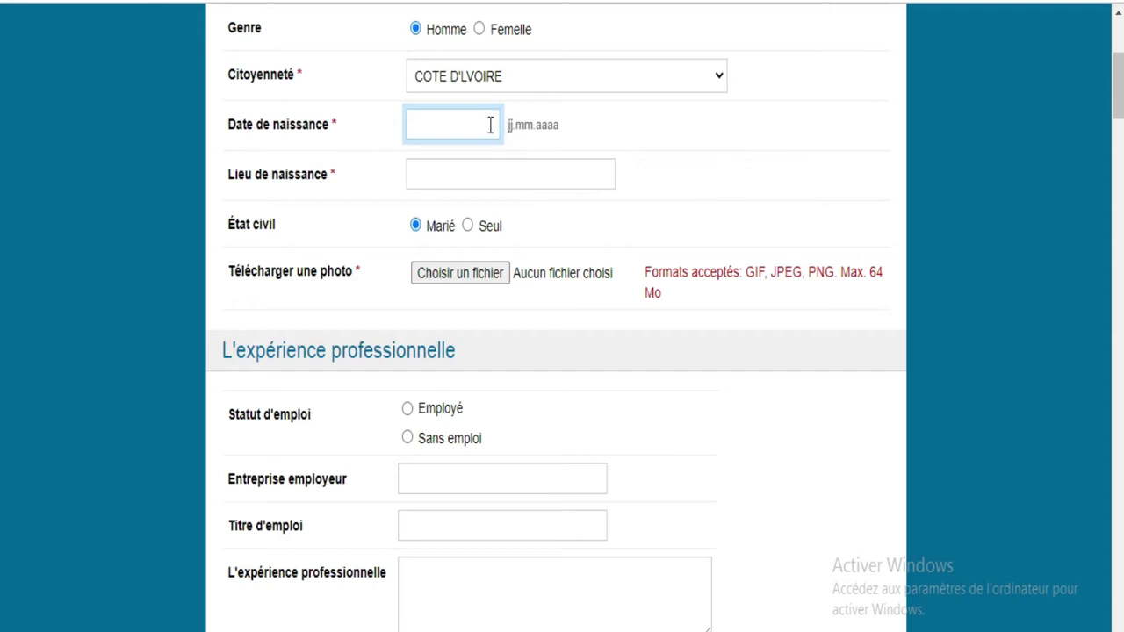
click(479, 123)
text(2)
key(BackSpace)
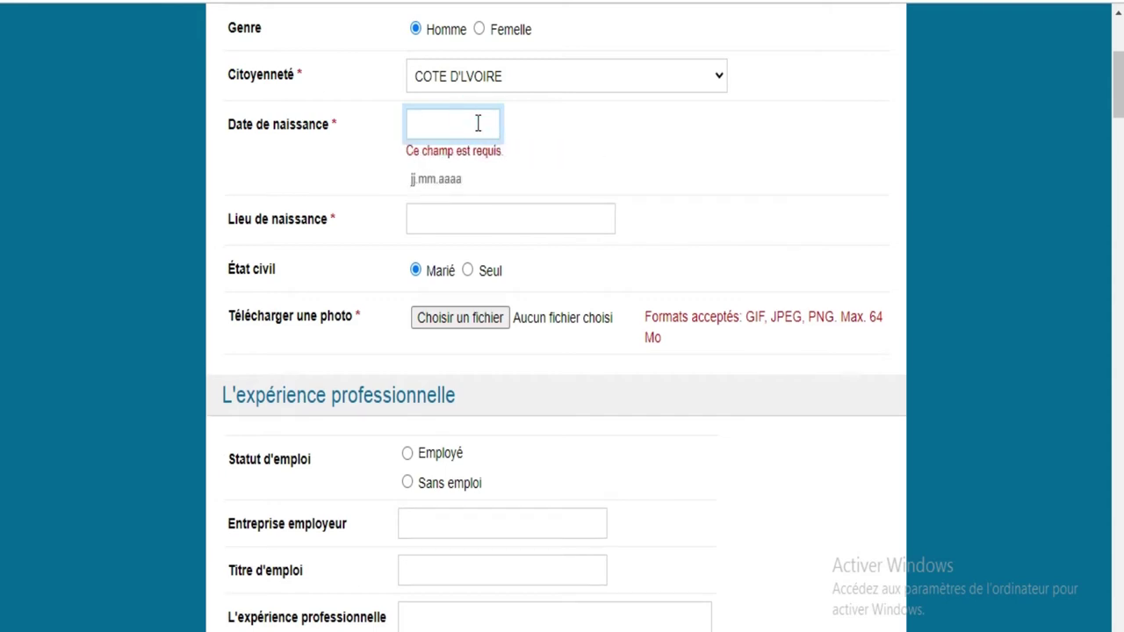
text(21)
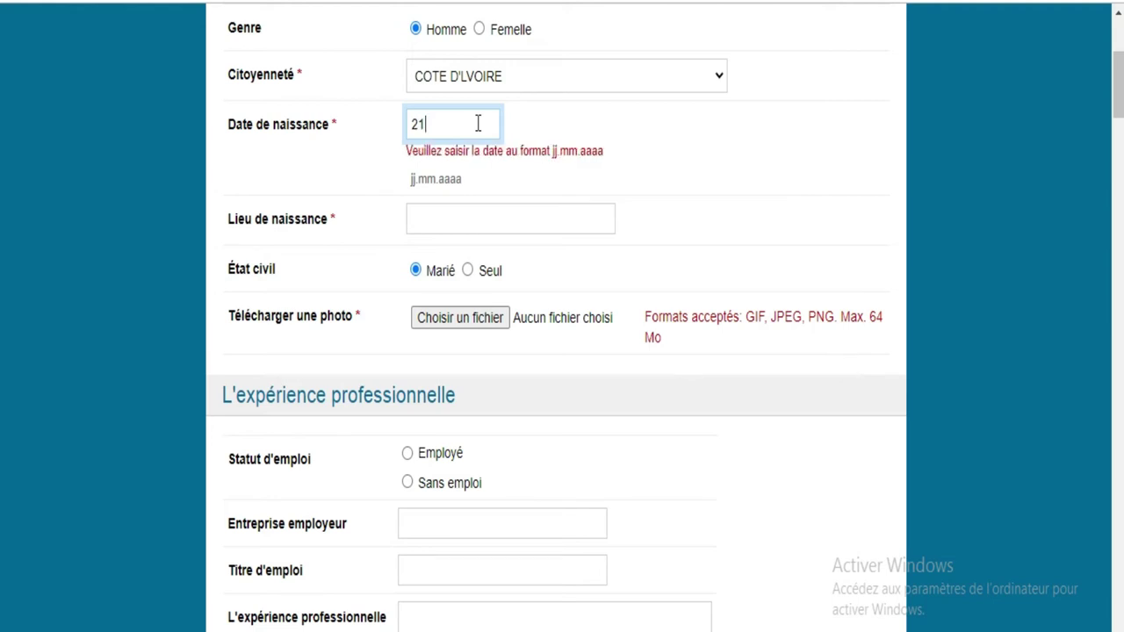
text(.0)
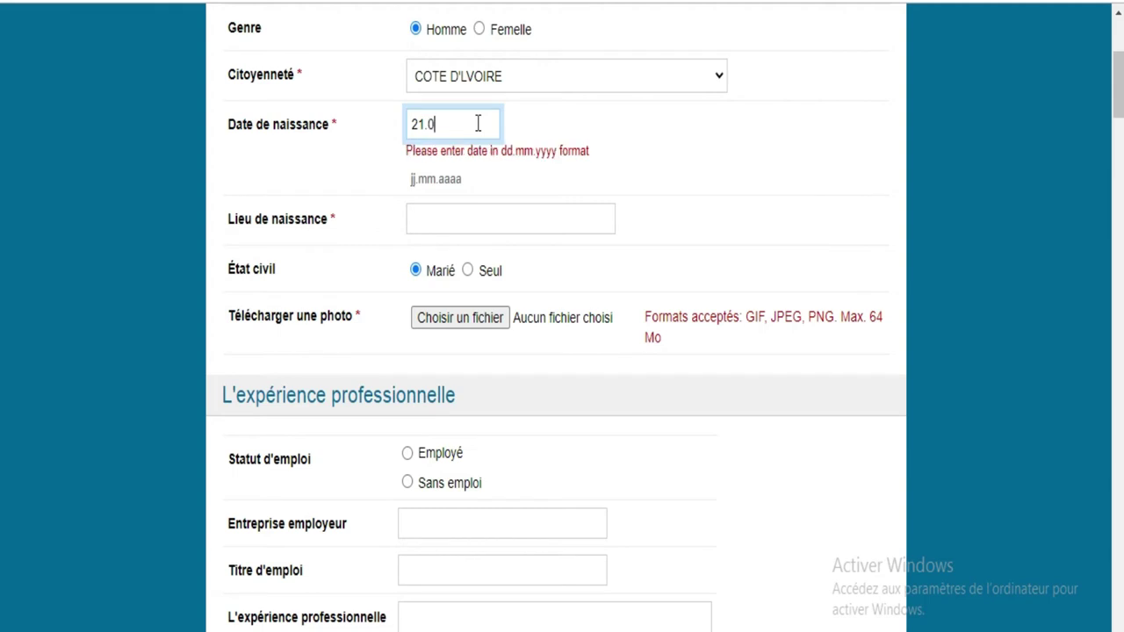
text(2.2000)
click(489, 175)
text(abidjan)
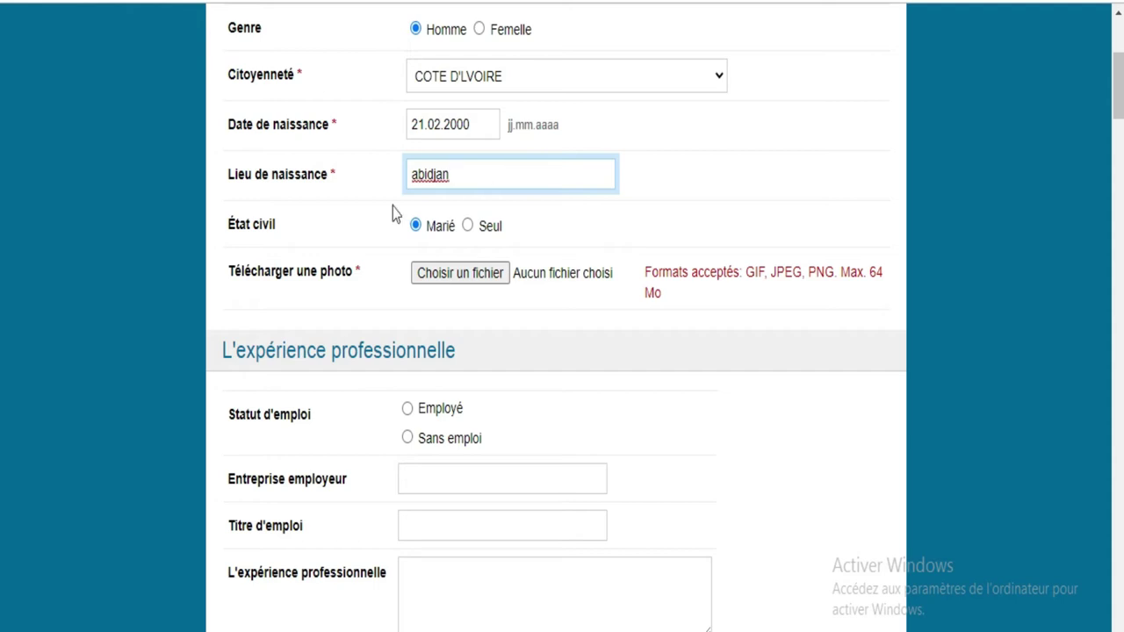
click(468, 227)
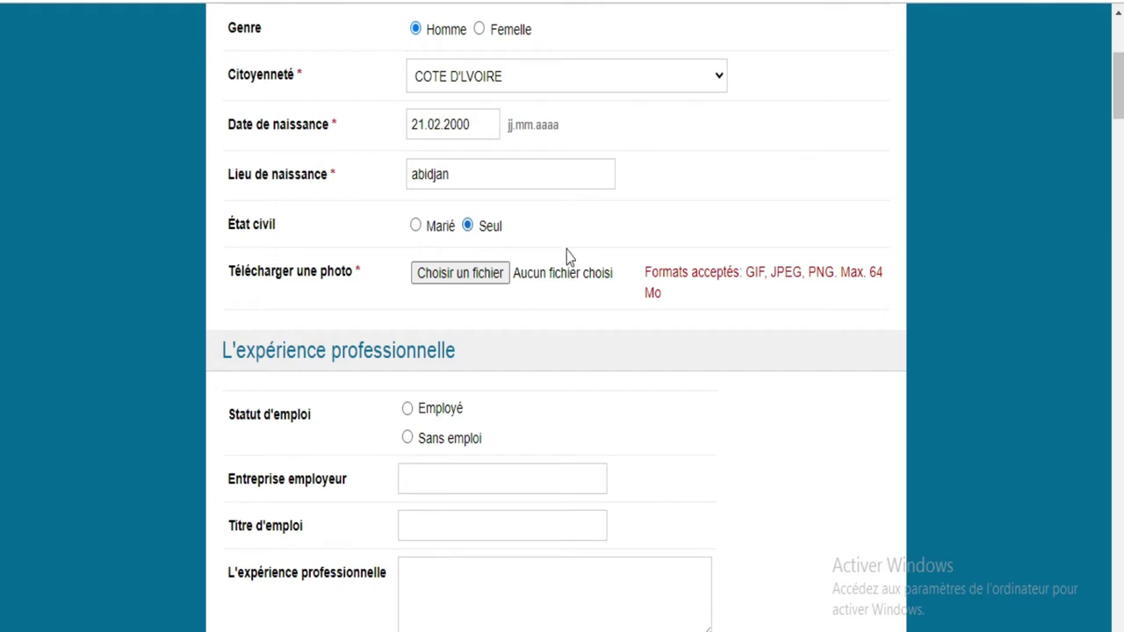
click(452, 279)
click(450, 279)
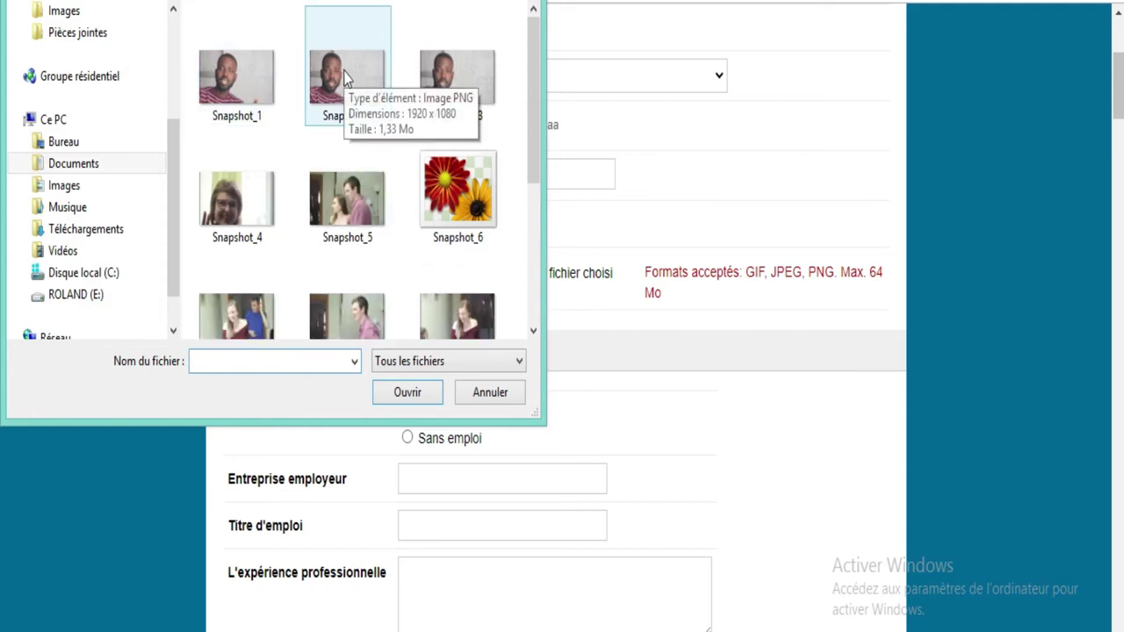
drag(535, 67, 542, 361)
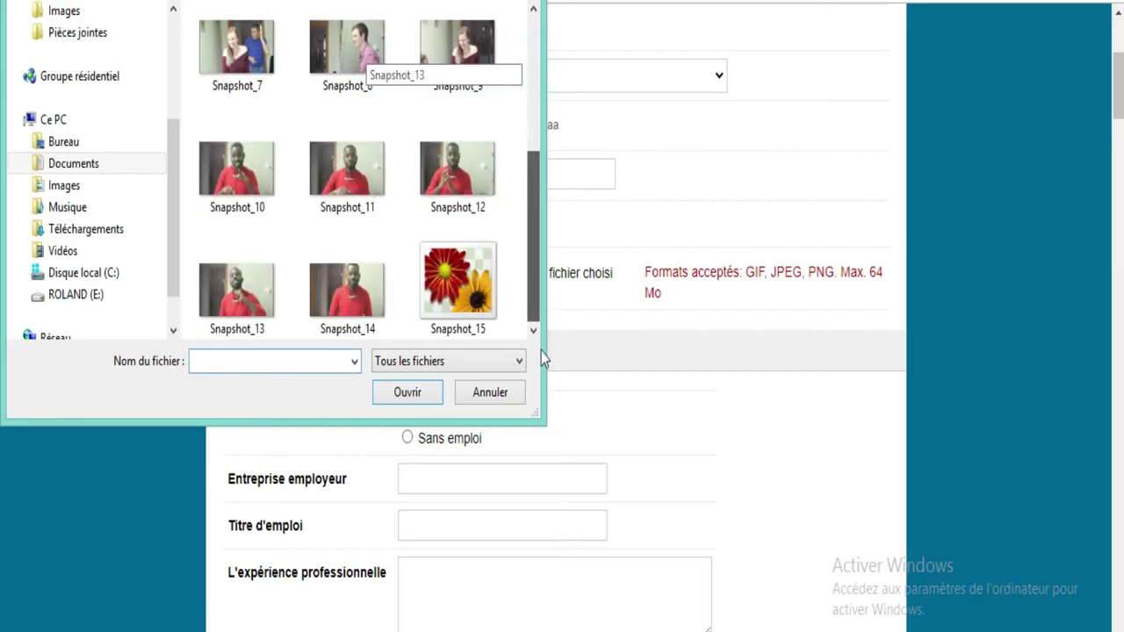
double_click(443, 176)
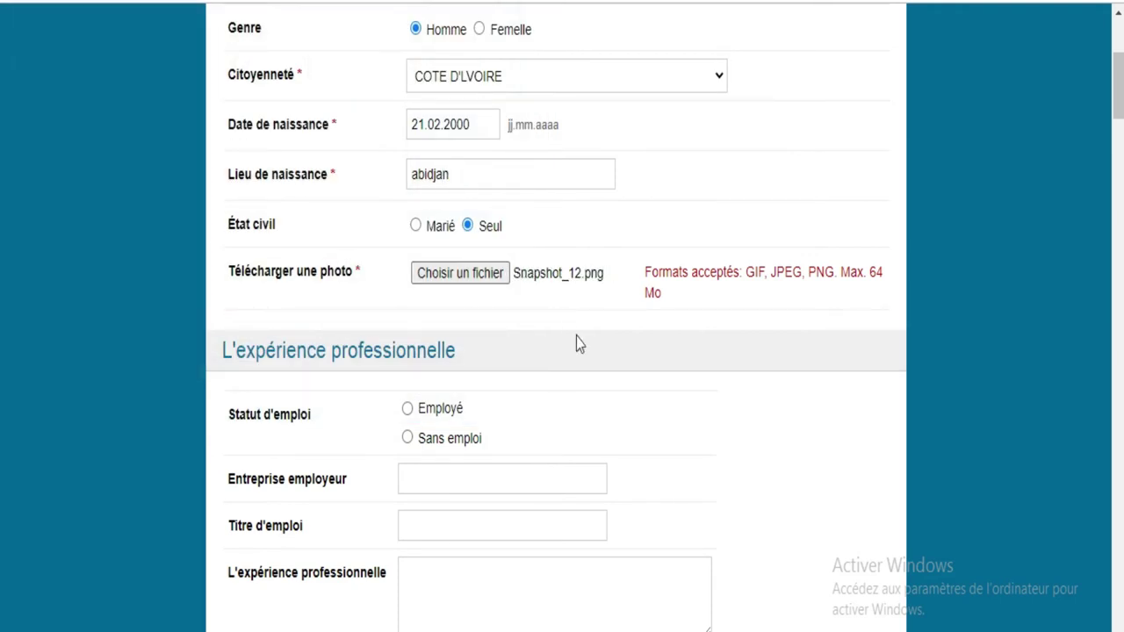
drag(867, 271, 892, 295)
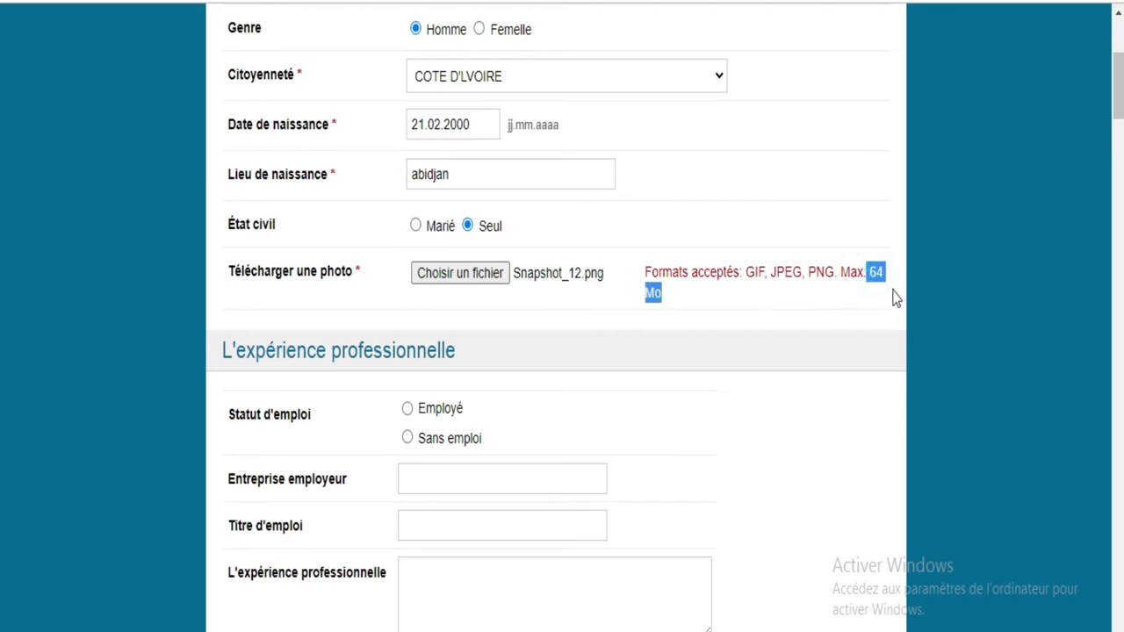
click(848, 301)
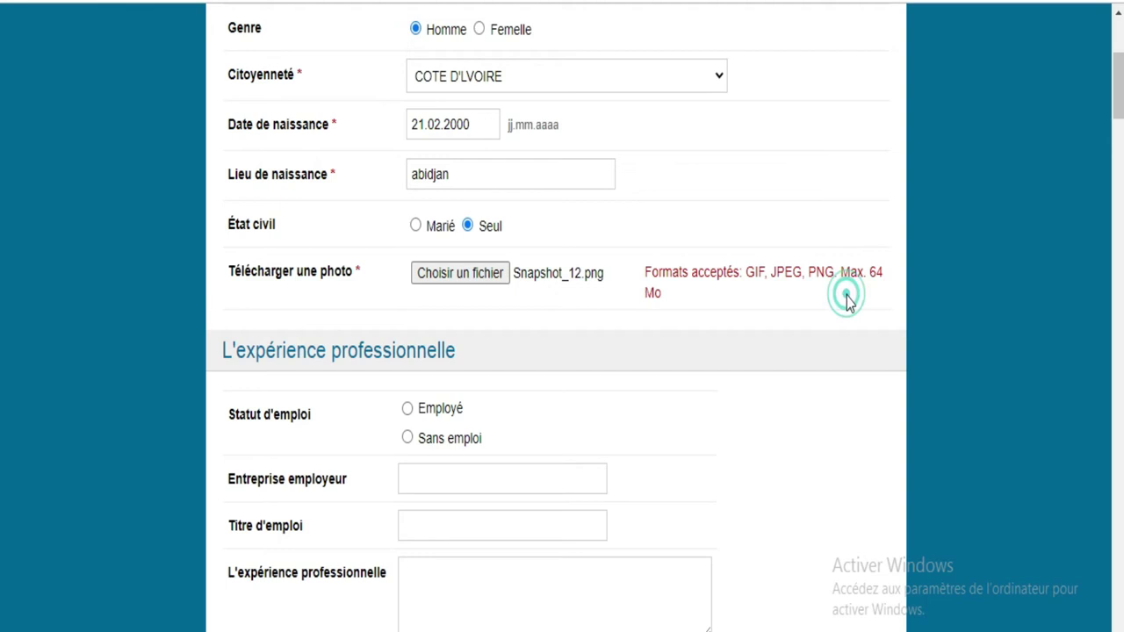
drag(1119, 101, 1120, 109)
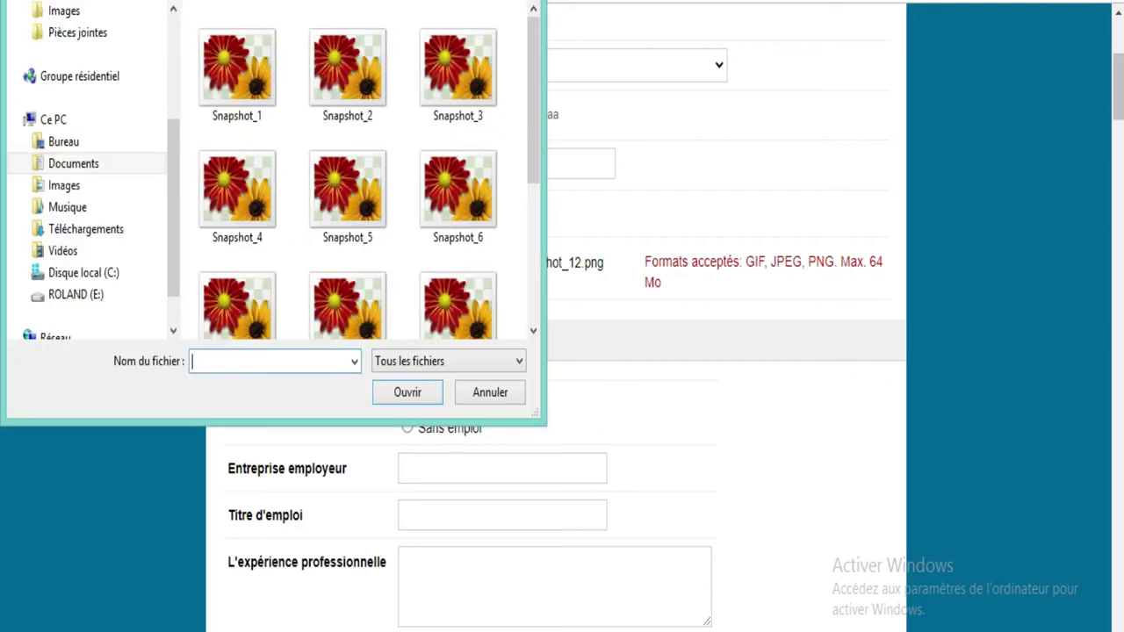
key(Escape)
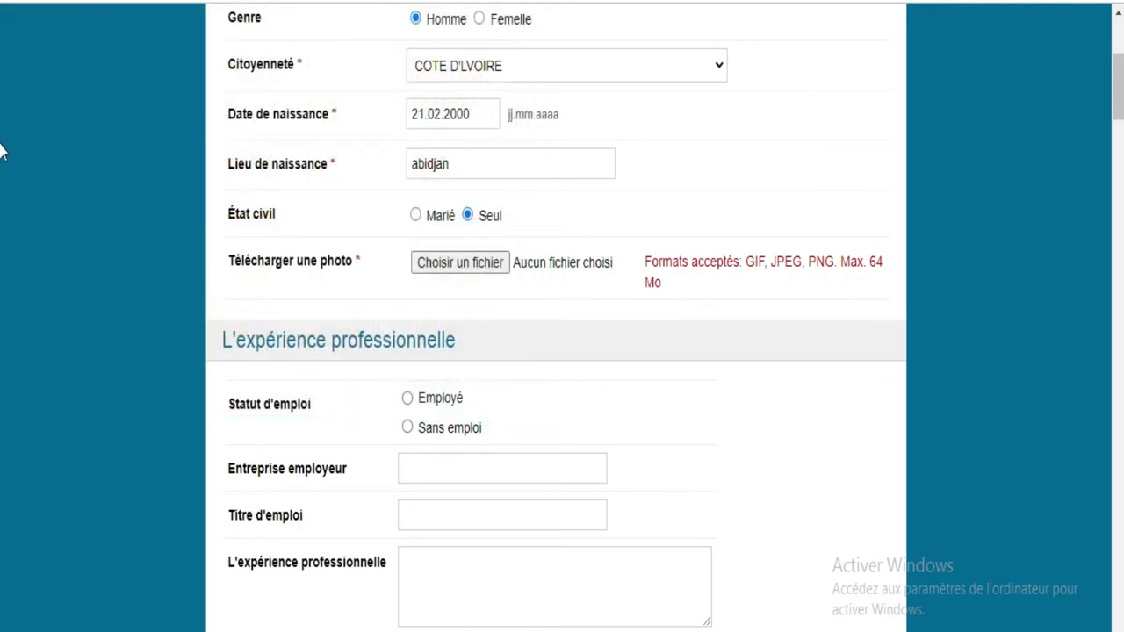
Step: Mark employment status Sans emploi and enter 'stage CRO' as professional experience
scroll(2, 131, down, 3)
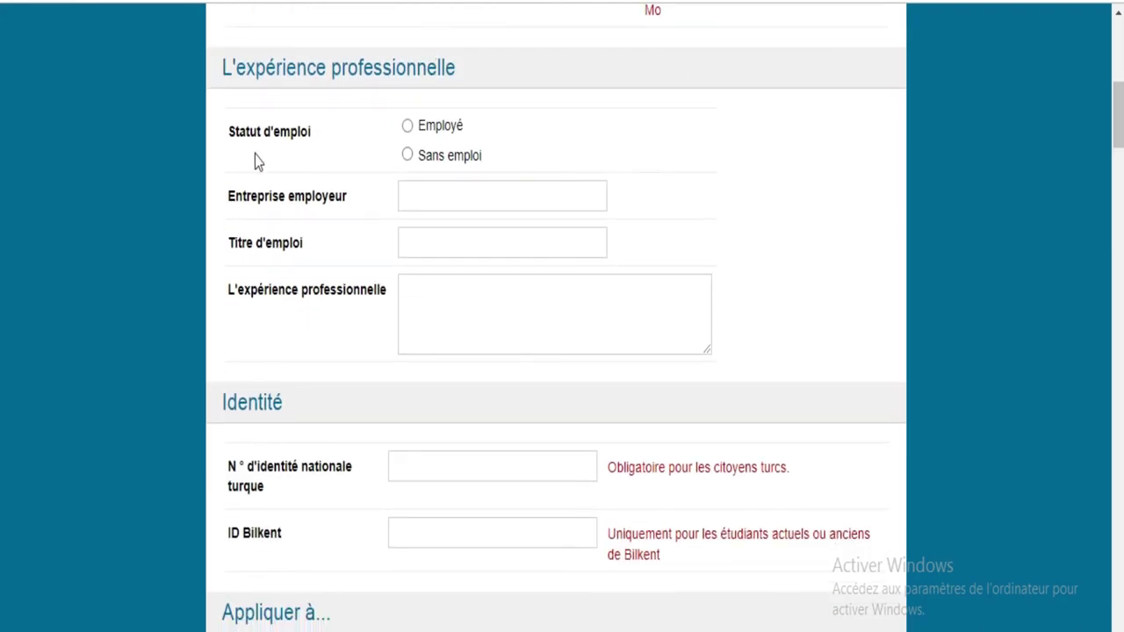
click(407, 155)
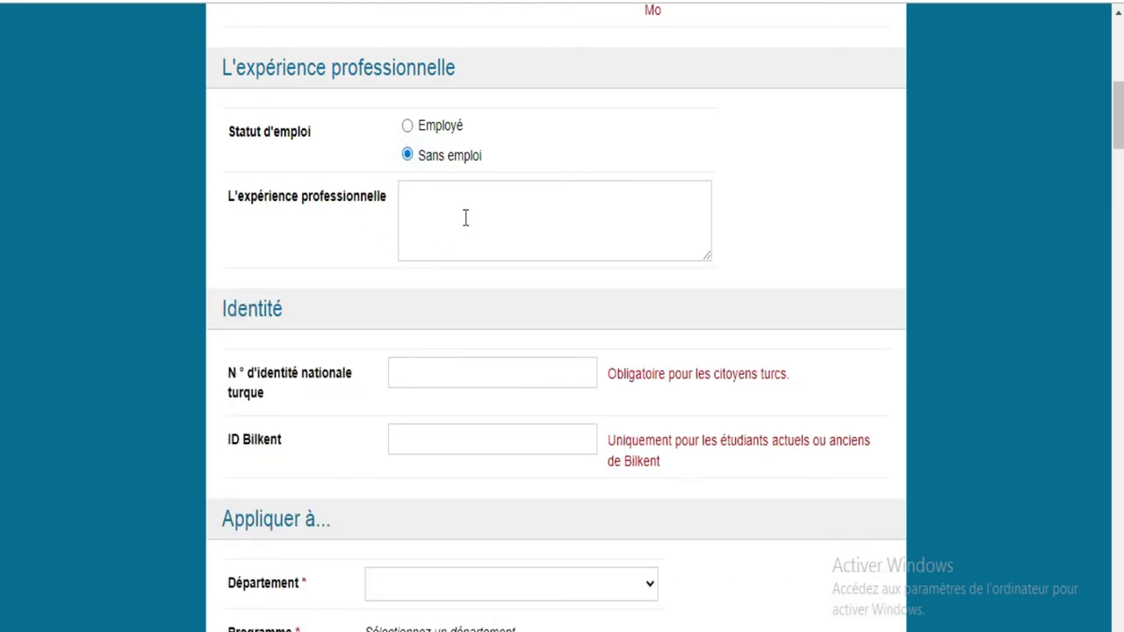
scroll(2, 123, down, 1)
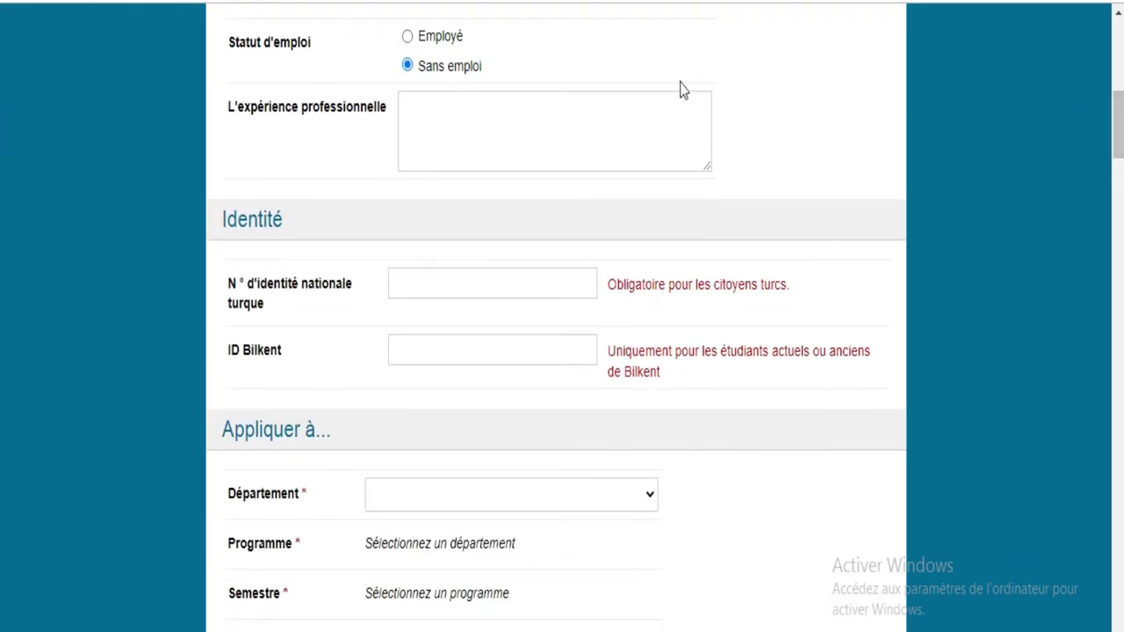
click(653, 114)
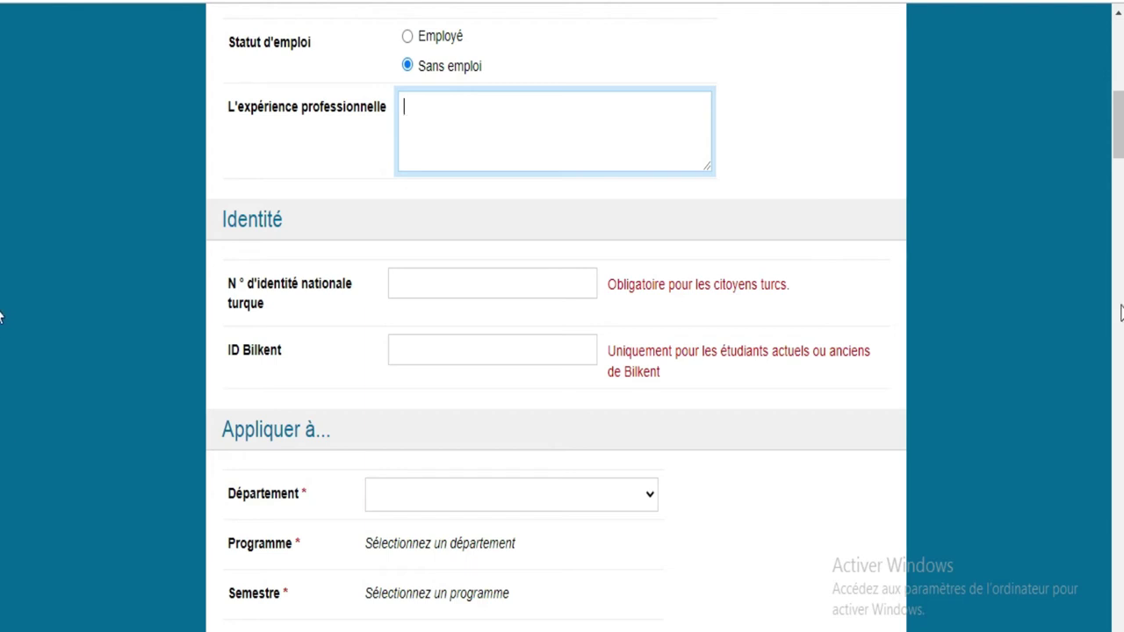
text(stage CRO)
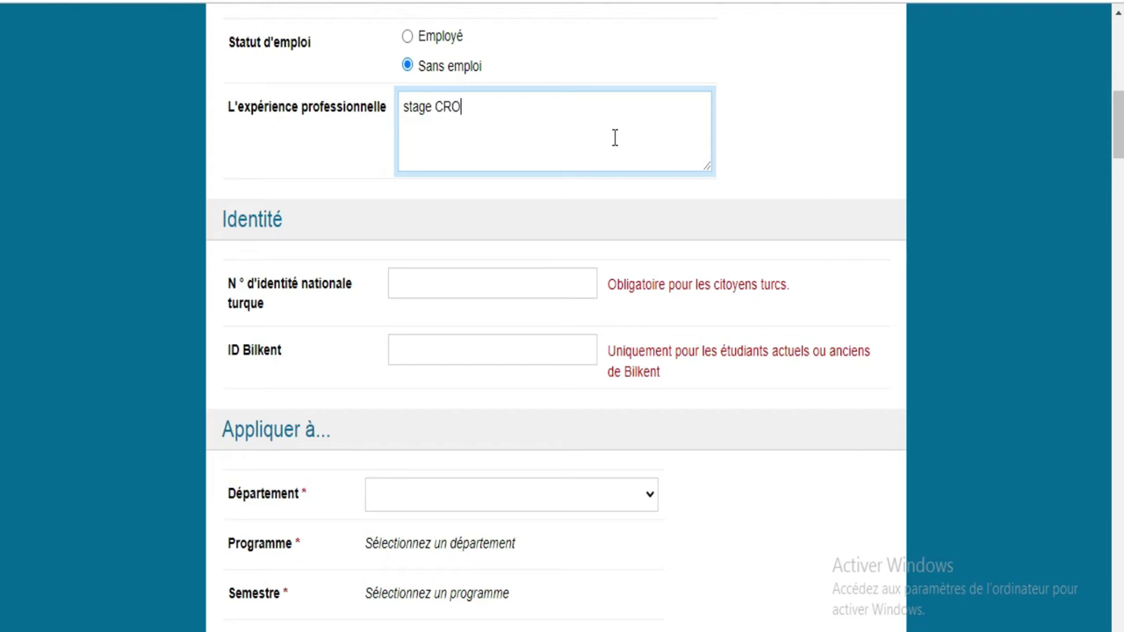
click(489, 289)
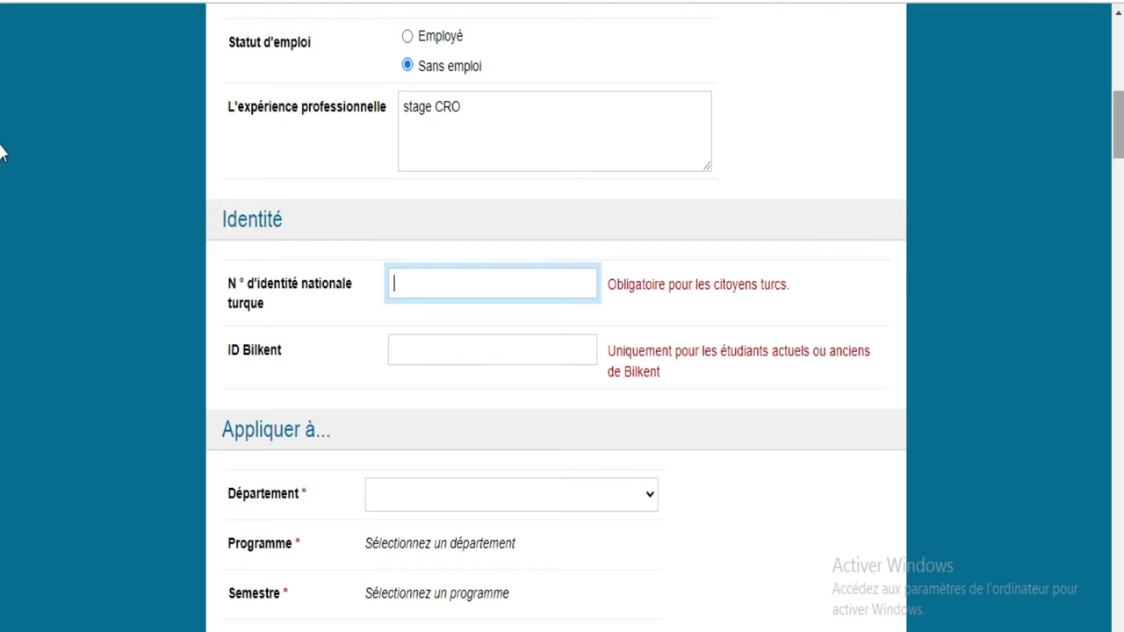
scroll(2, 155, down, 3)
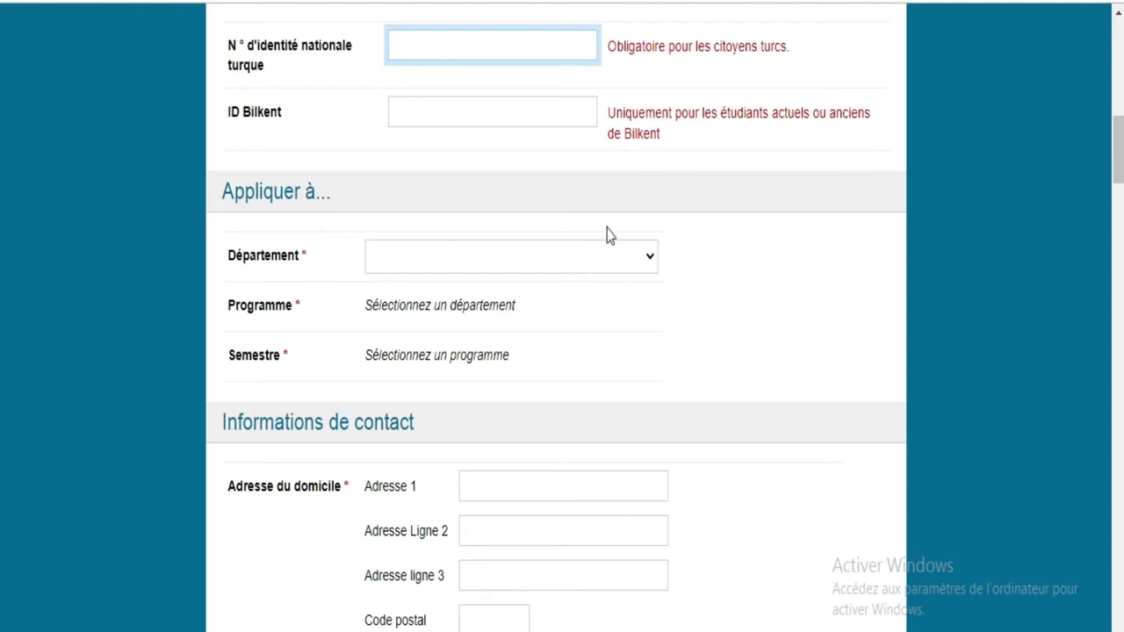
Step: Choose Curriculum and Instruction department, Mathematics Teaching Certificate program, and revert the page to English
click(634, 262)
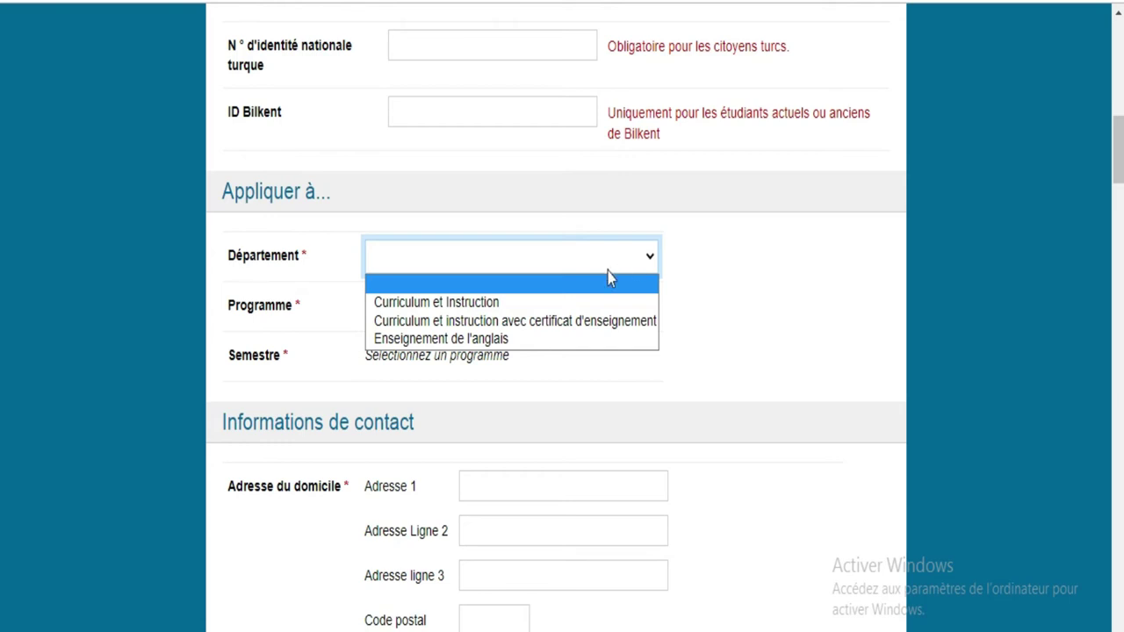
click(497, 322)
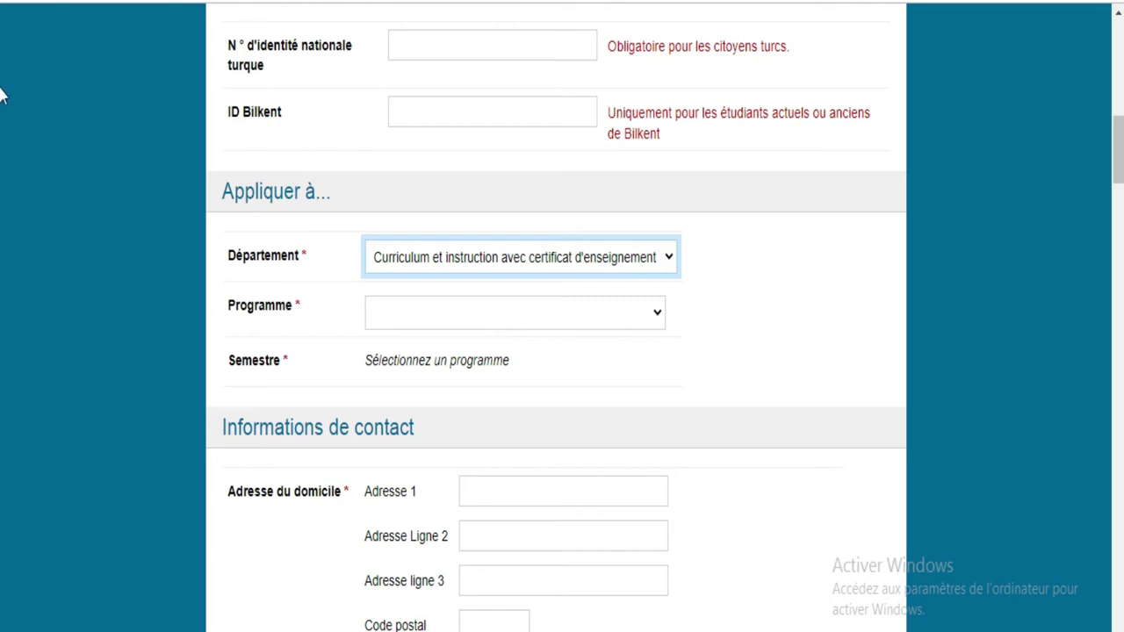
scroll(0, 143, down, 2)
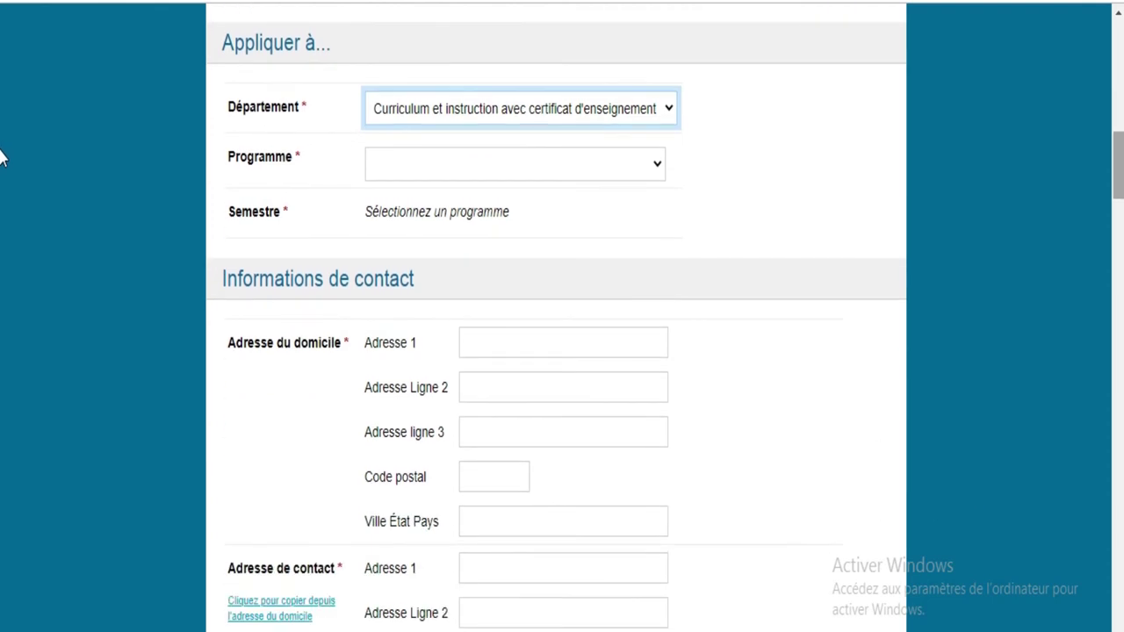
click(639, 162)
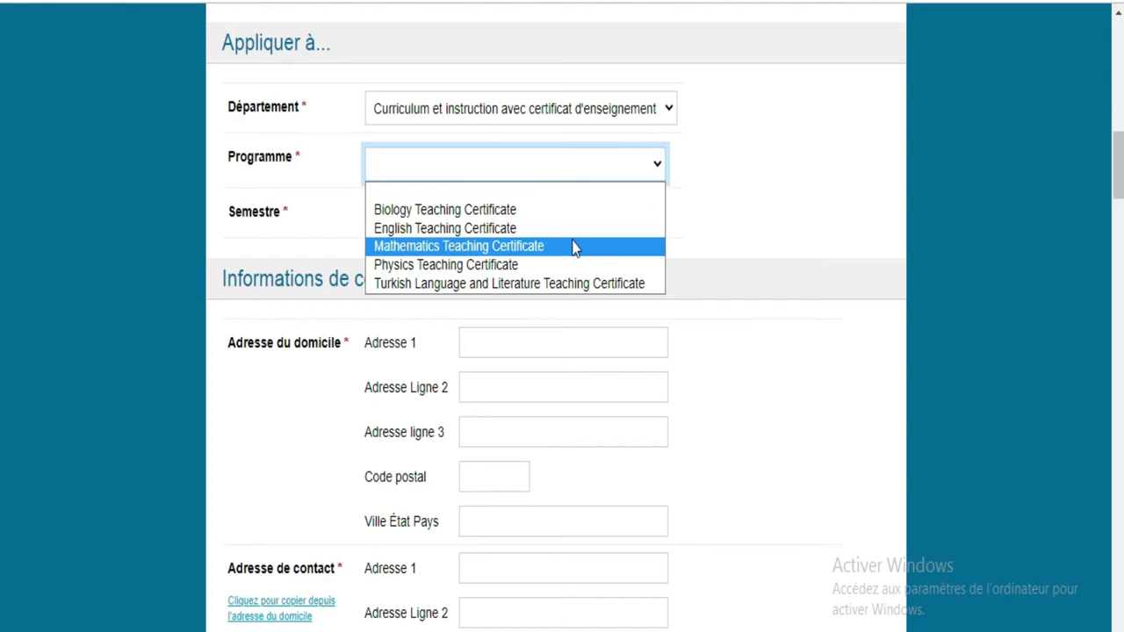
click(525, 247)
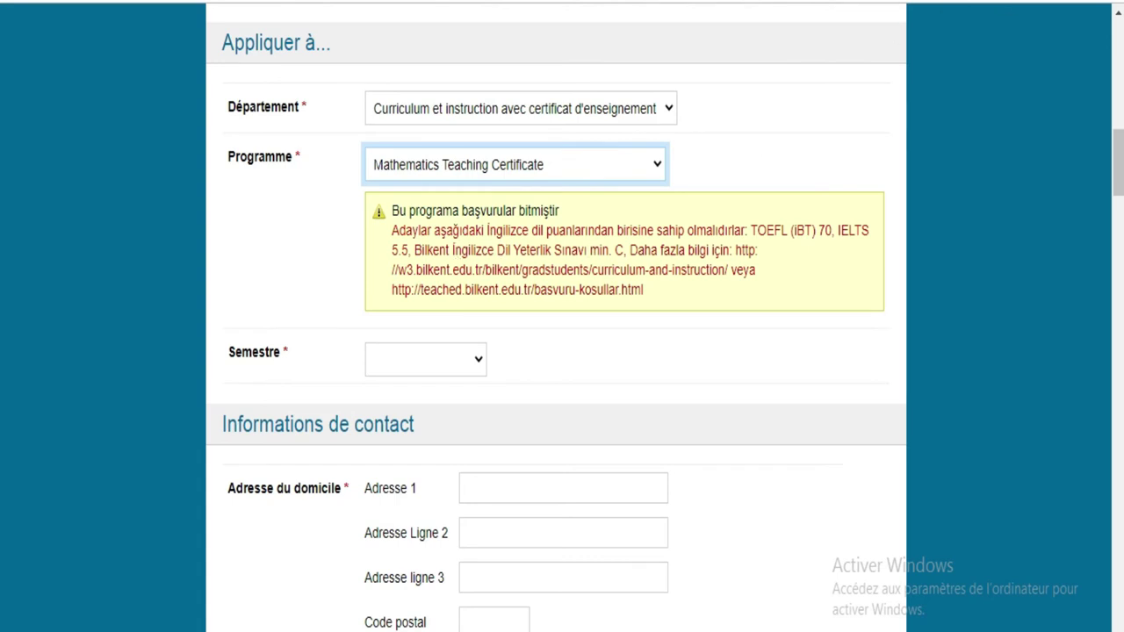
click(906, 4)
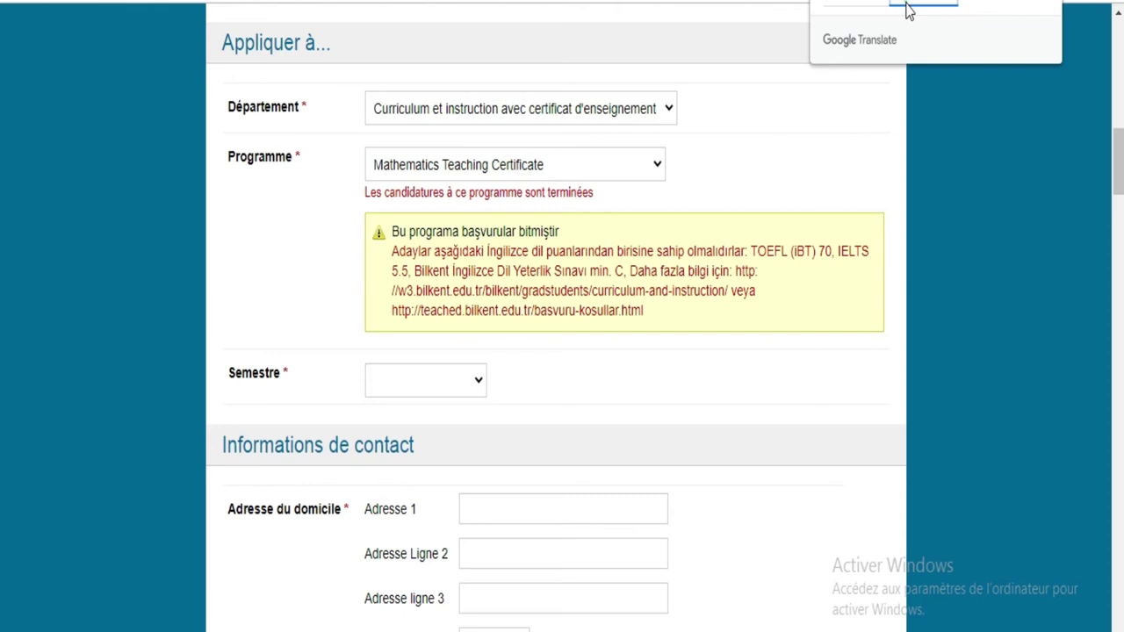
click(864, 7)
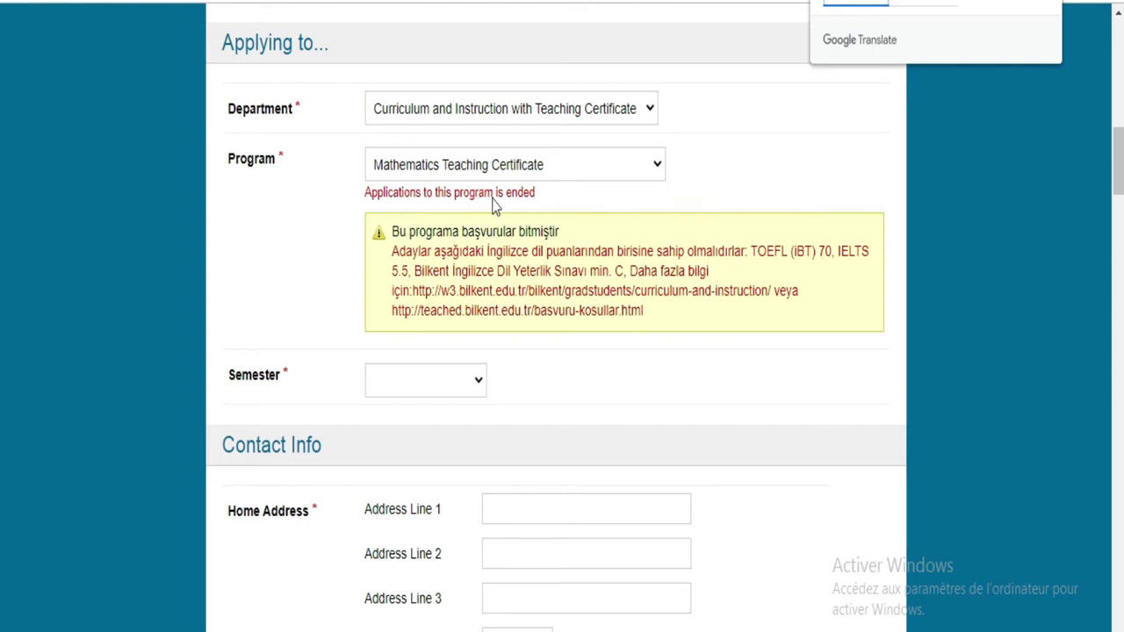
Step: Try the Physics, Biology, English and Turkish Language and Literature Teaching Certificate programs; each shows applications ended
click(596, 170)
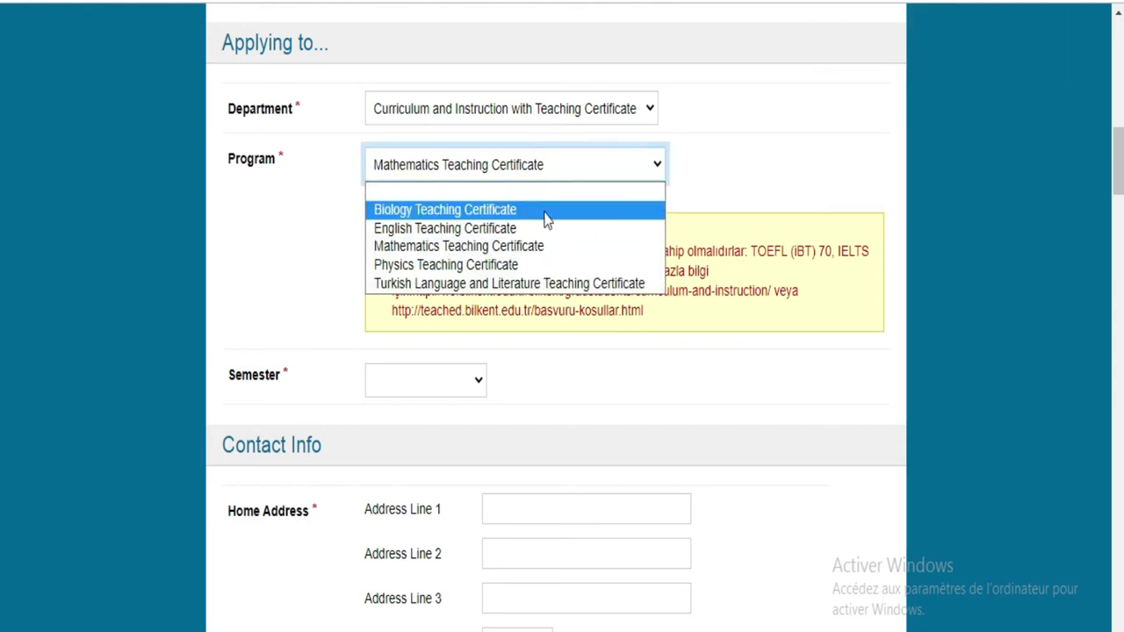
click(534, 265)
click(611, 167)
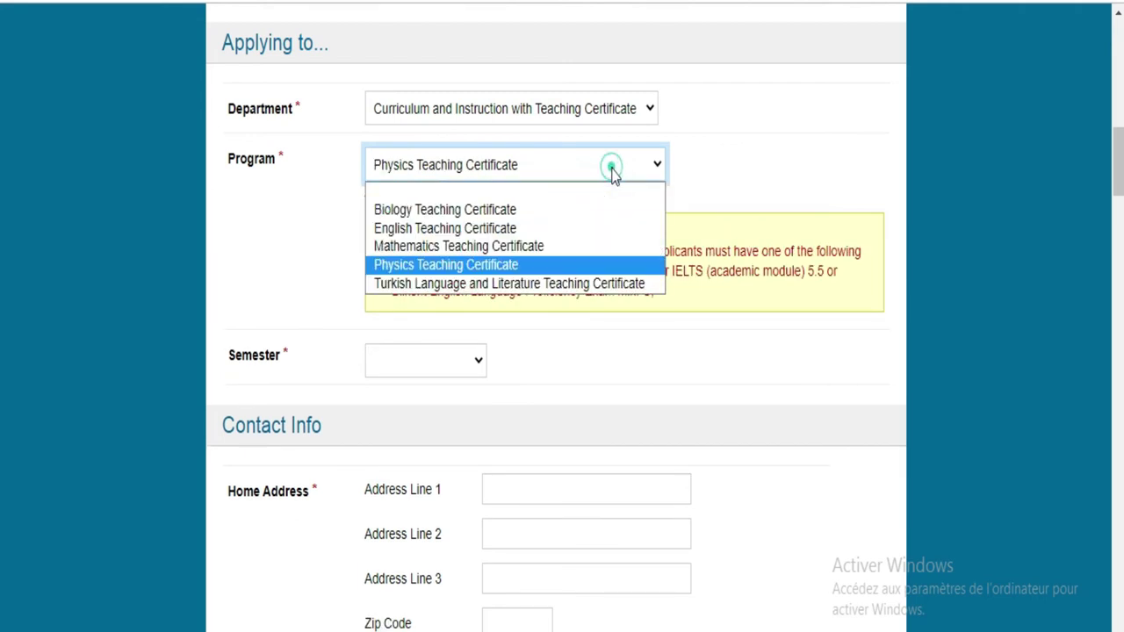
click(567, 216)
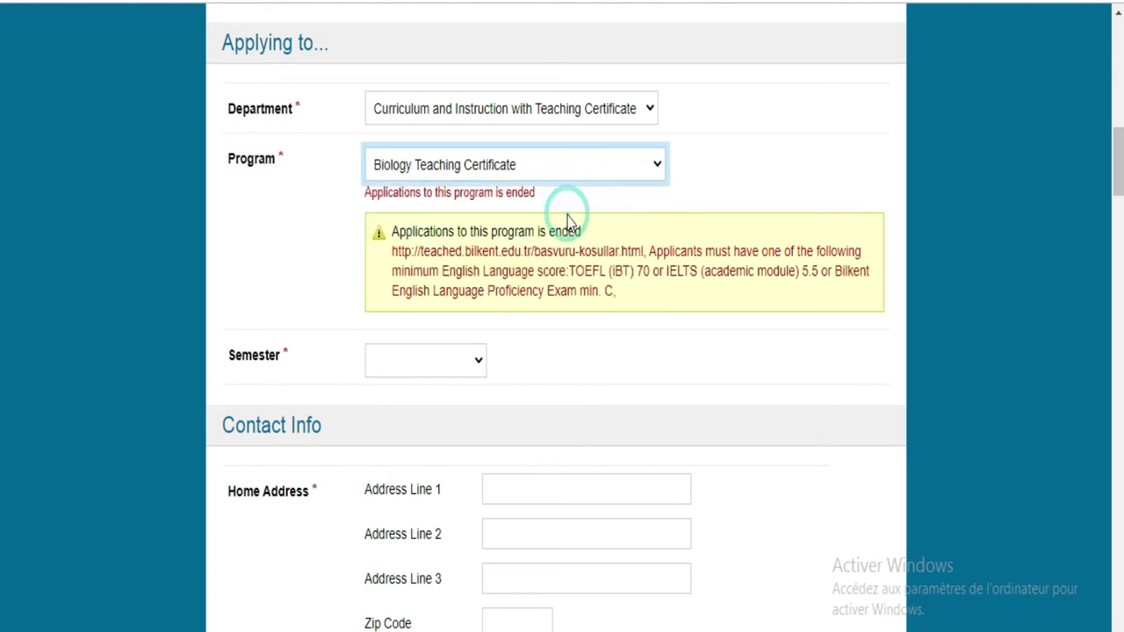
click(646, 158)
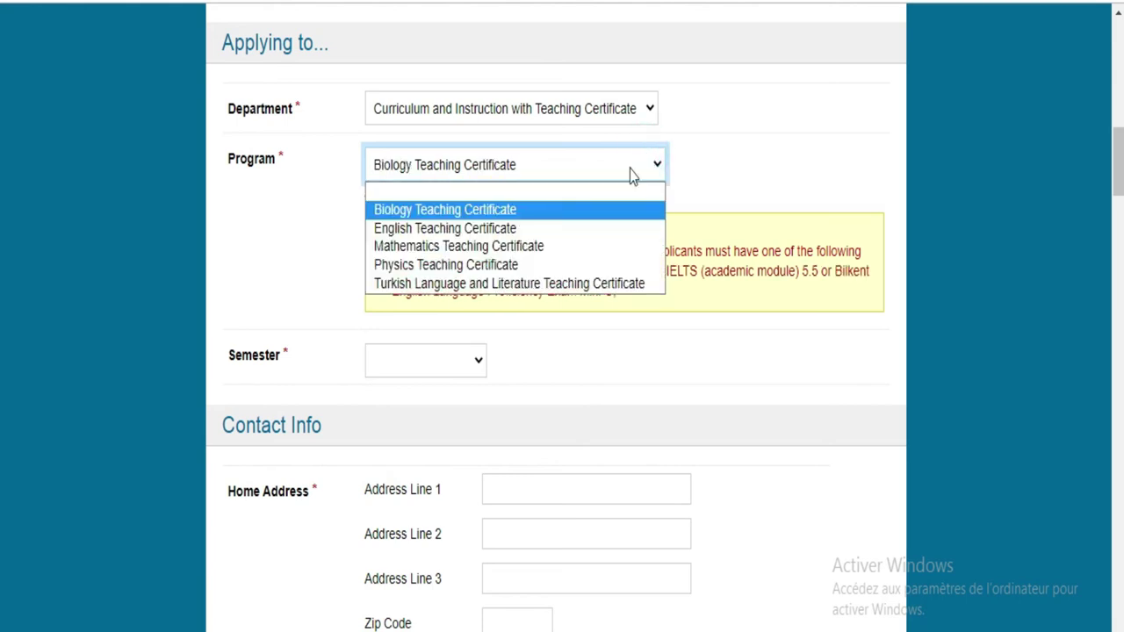
click(580, 272)
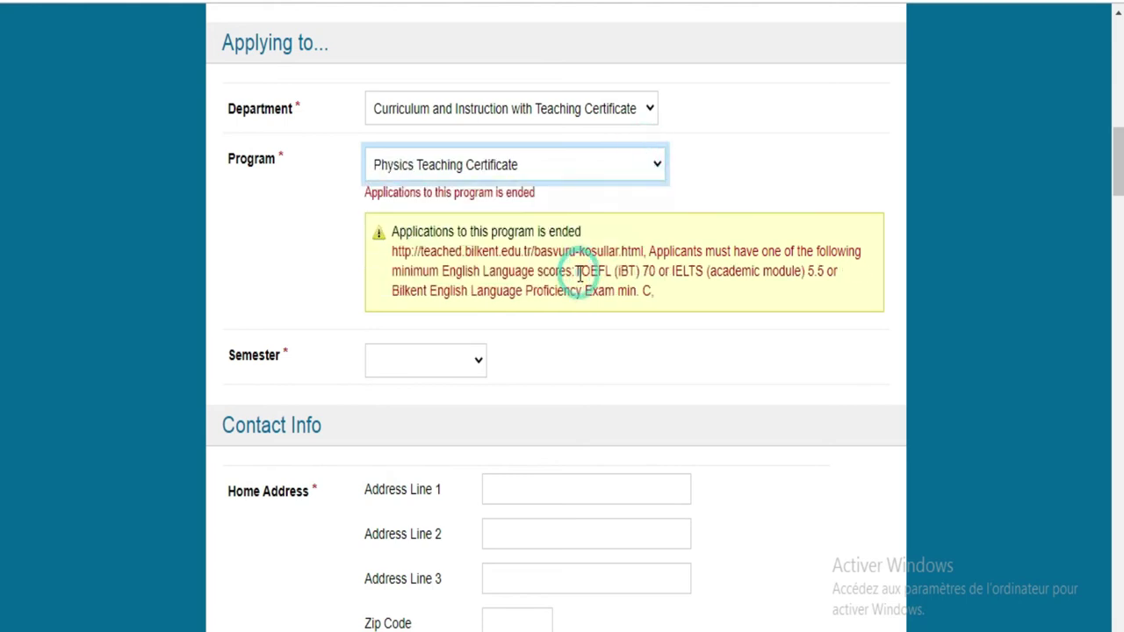
click(657, 173)
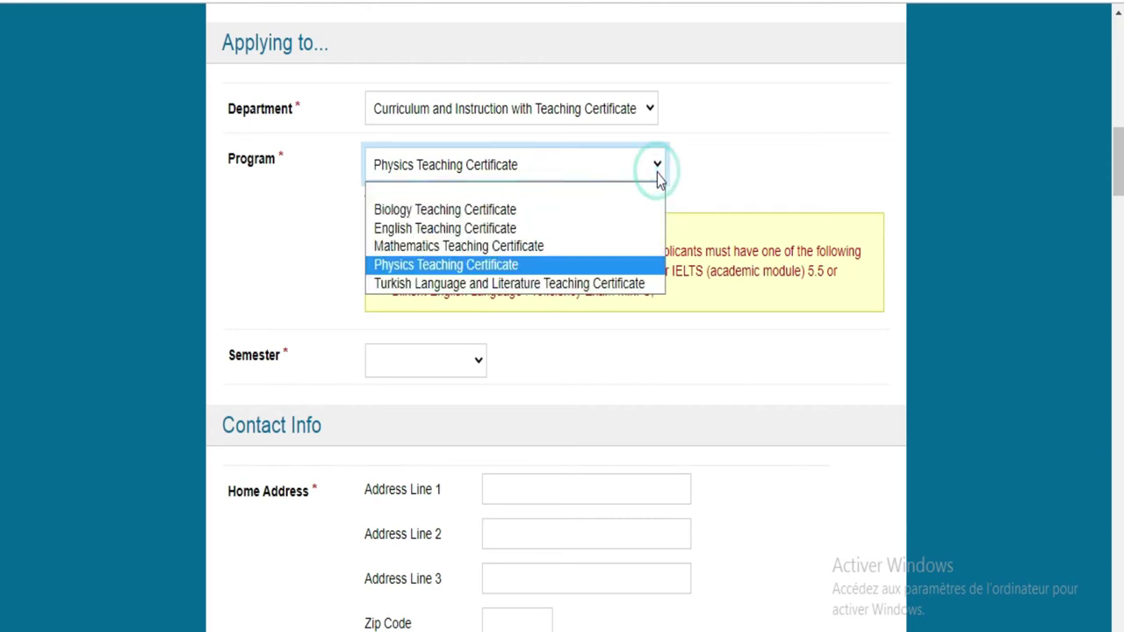
click(605, 234)
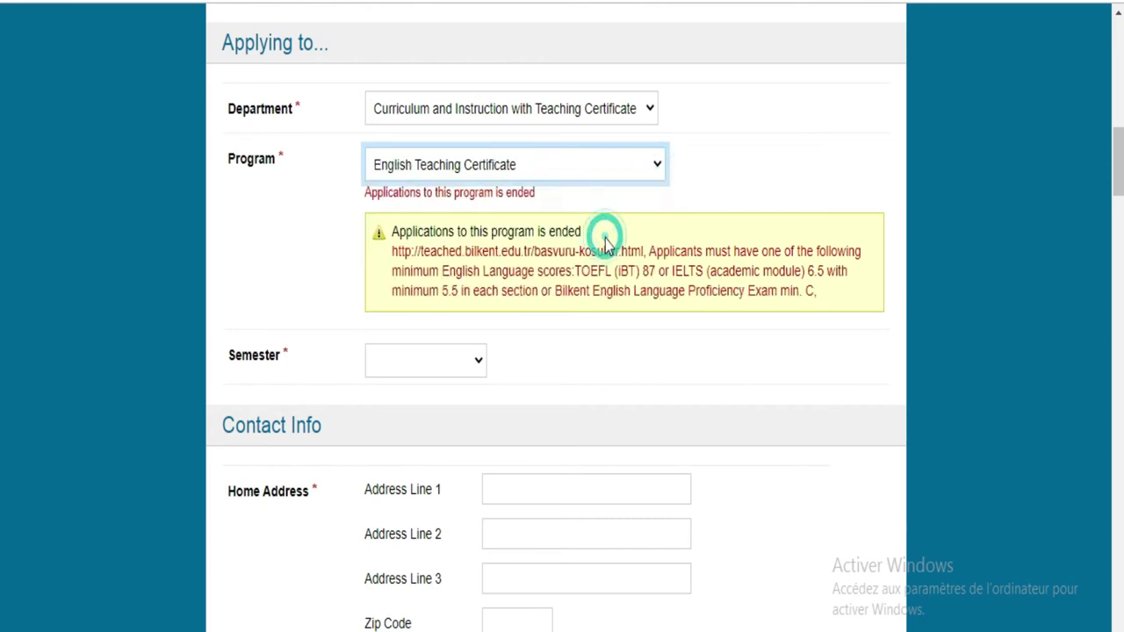
click(659, 168)
click(599, 284)
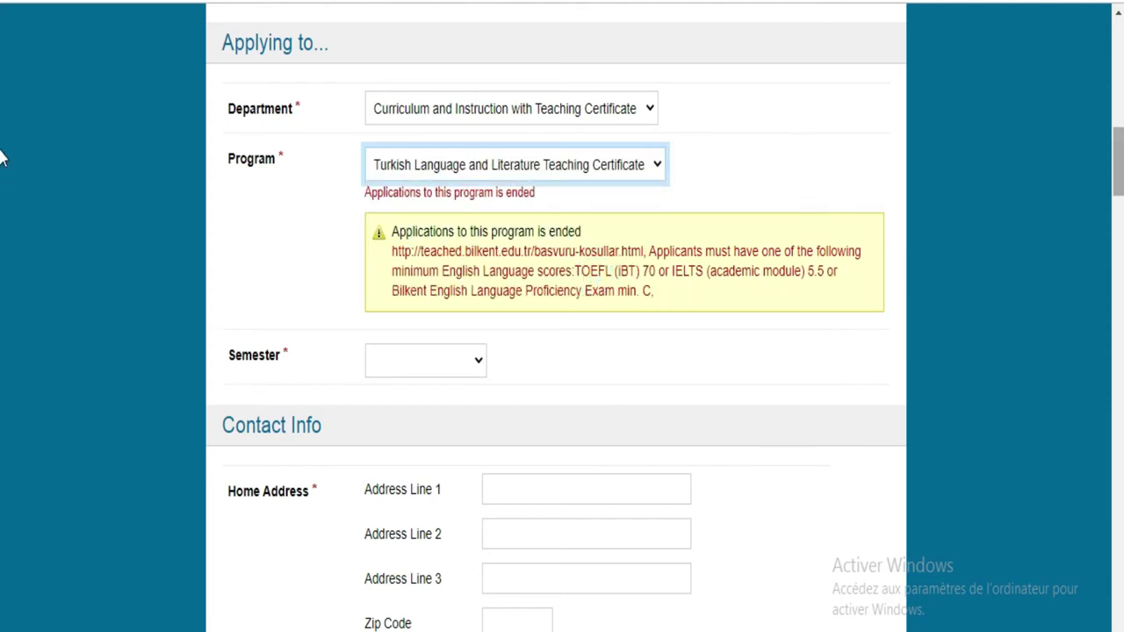
Step: Scroll to the top and go back to the New Application page listing the graduate schools
scroll(2, 161, up, 1)
scroll(2, 160, up, 8)
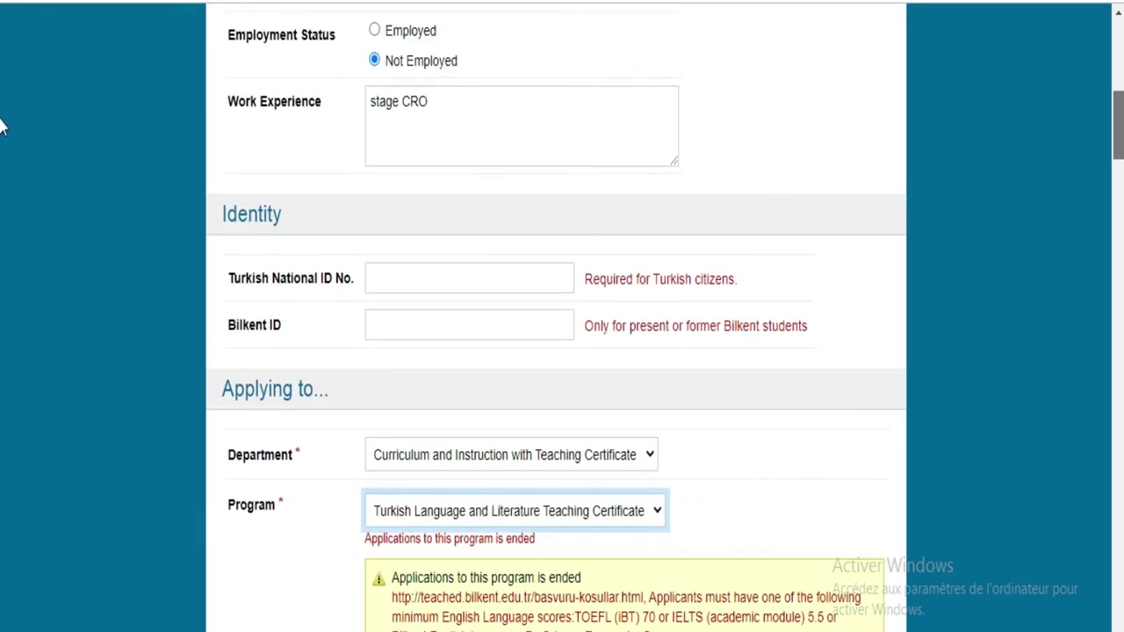
scroll(2, 81, up, 4)
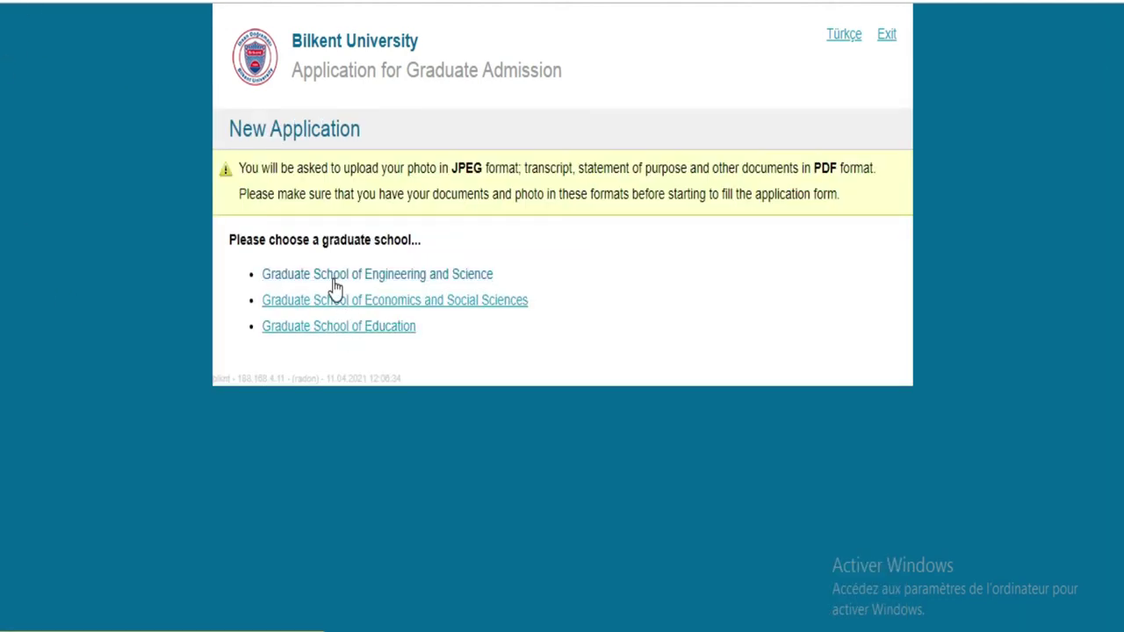
Step: Start a Graduate School of Engineering and Science application and set citizenship to COTE D'LVOIRE
click(334, 279)
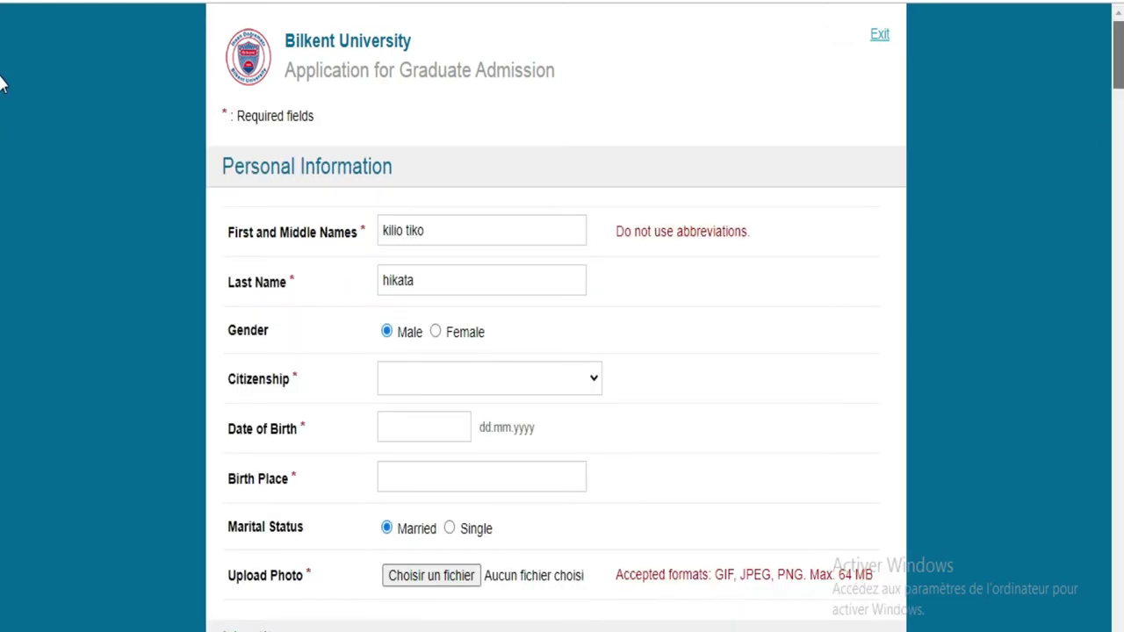
scroll(3, 96, down, 2)
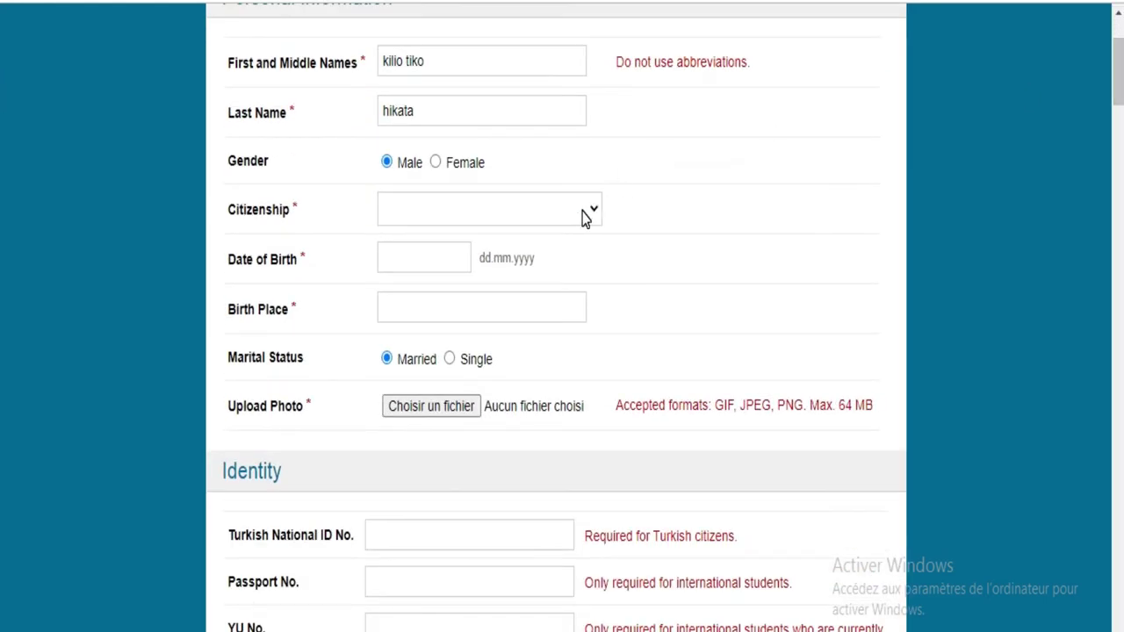
click(583, 215)
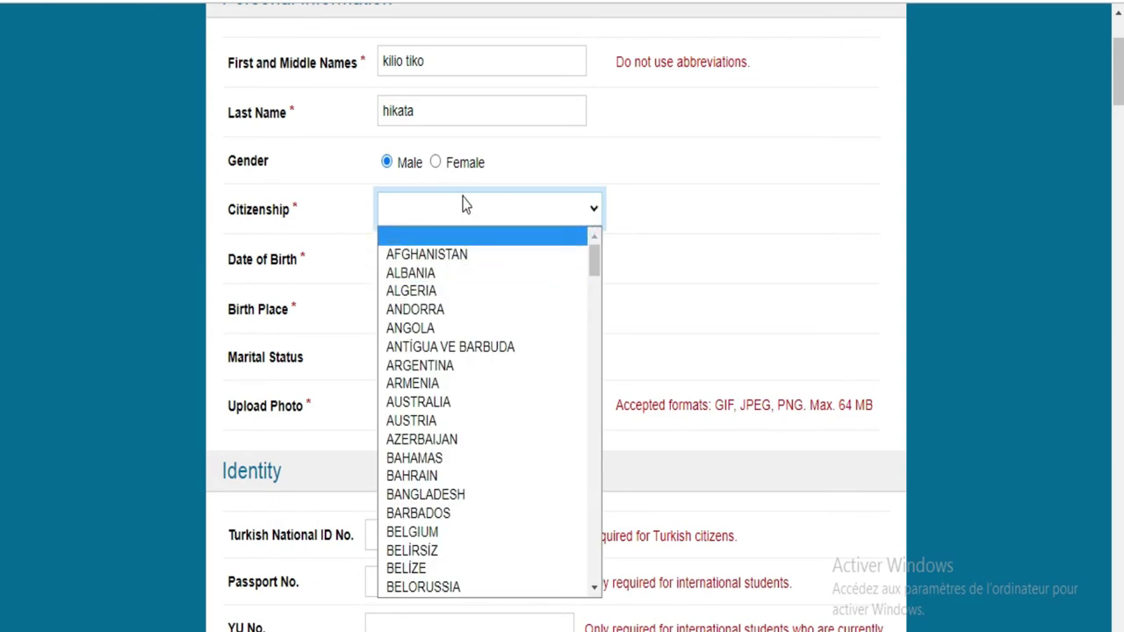
text(co)
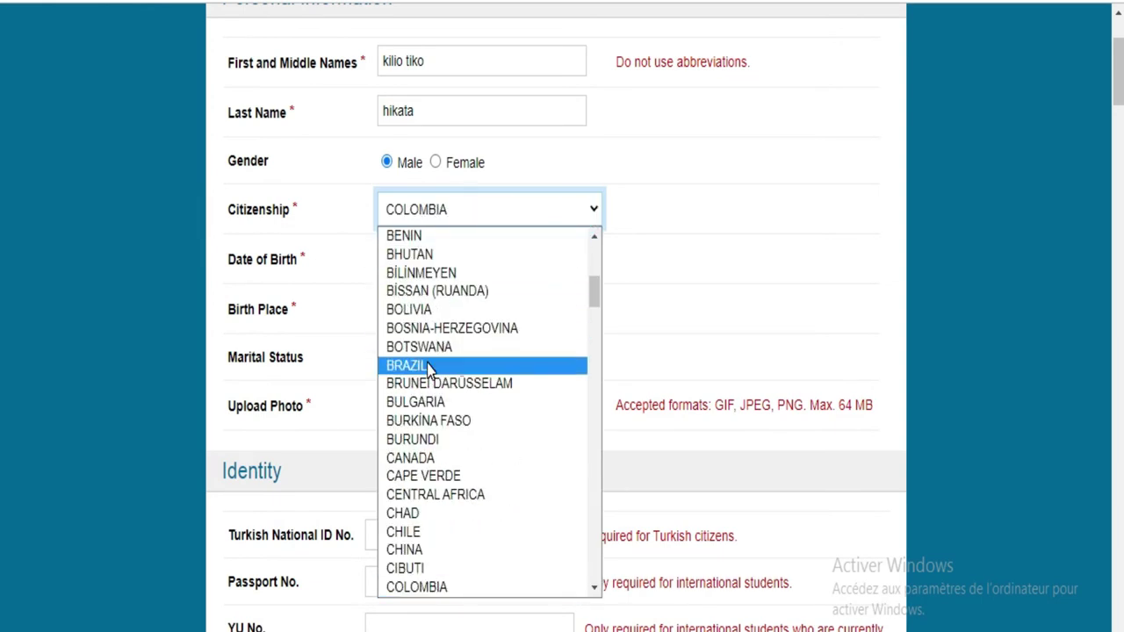
text(t)
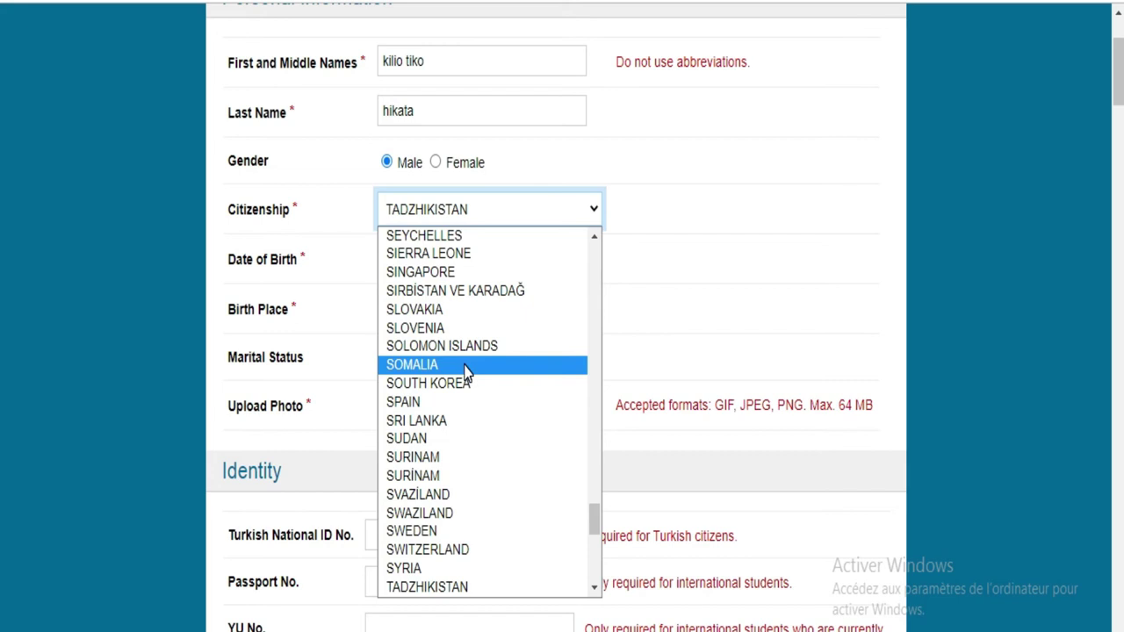
click(474, 202)
click(474, 205)
click(474, 206)
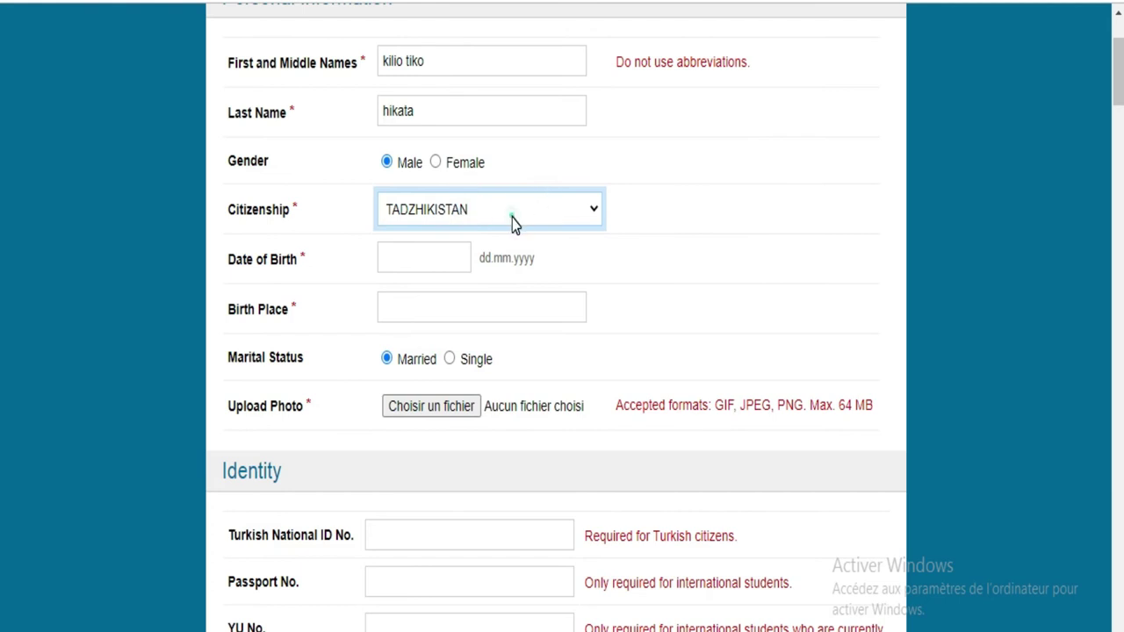
click(512, 220)
text(can)
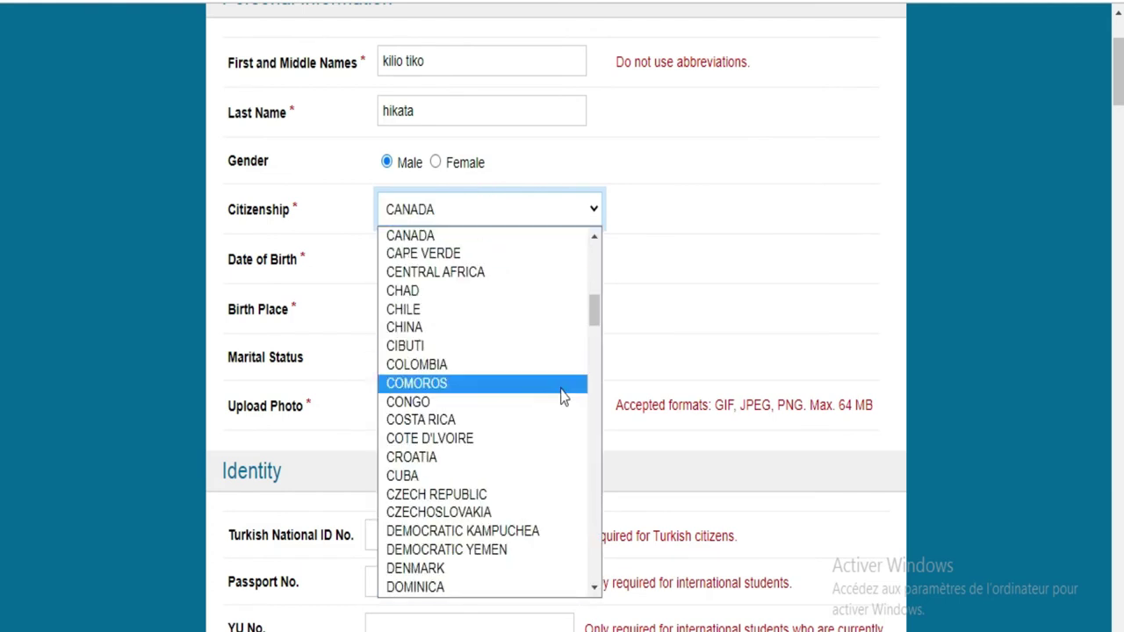
click(534, 441)
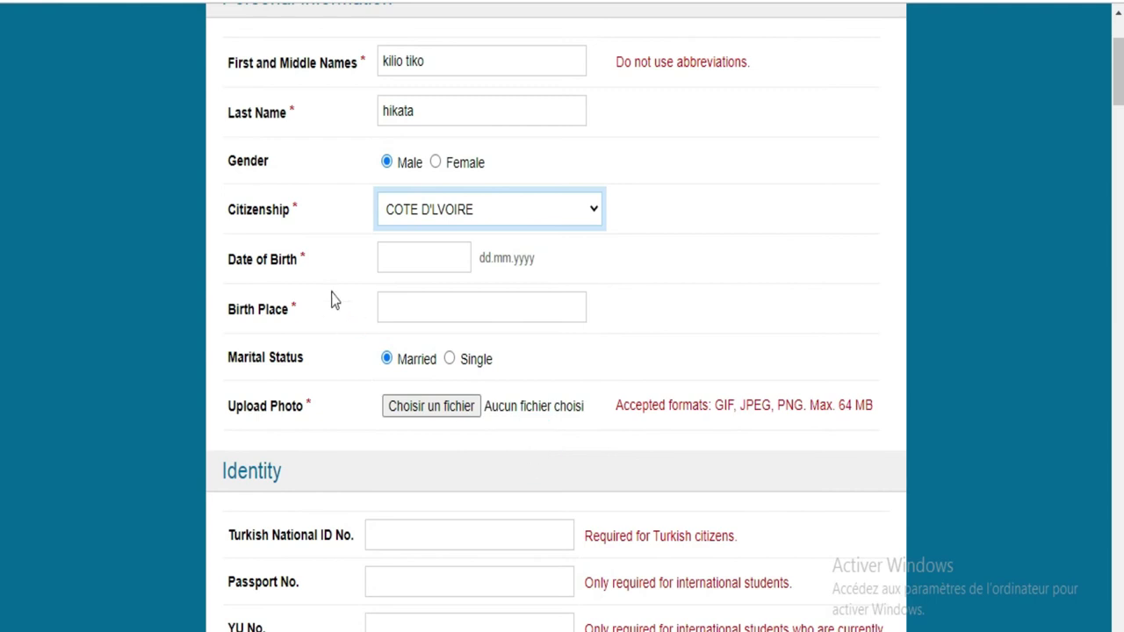
click(393, 268)
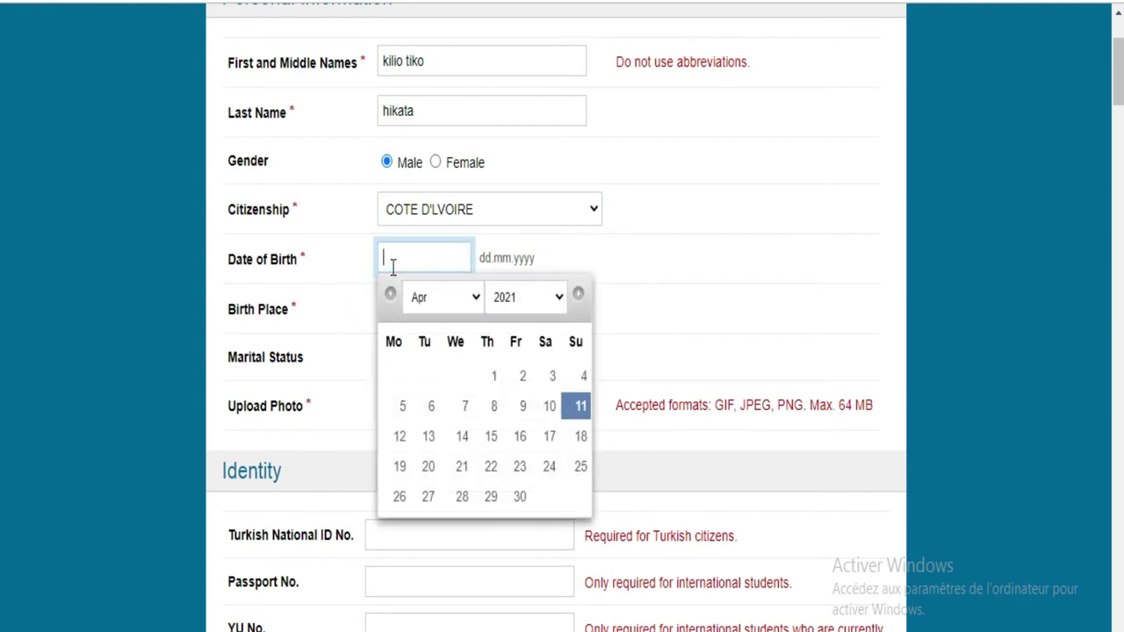
text(21.02)
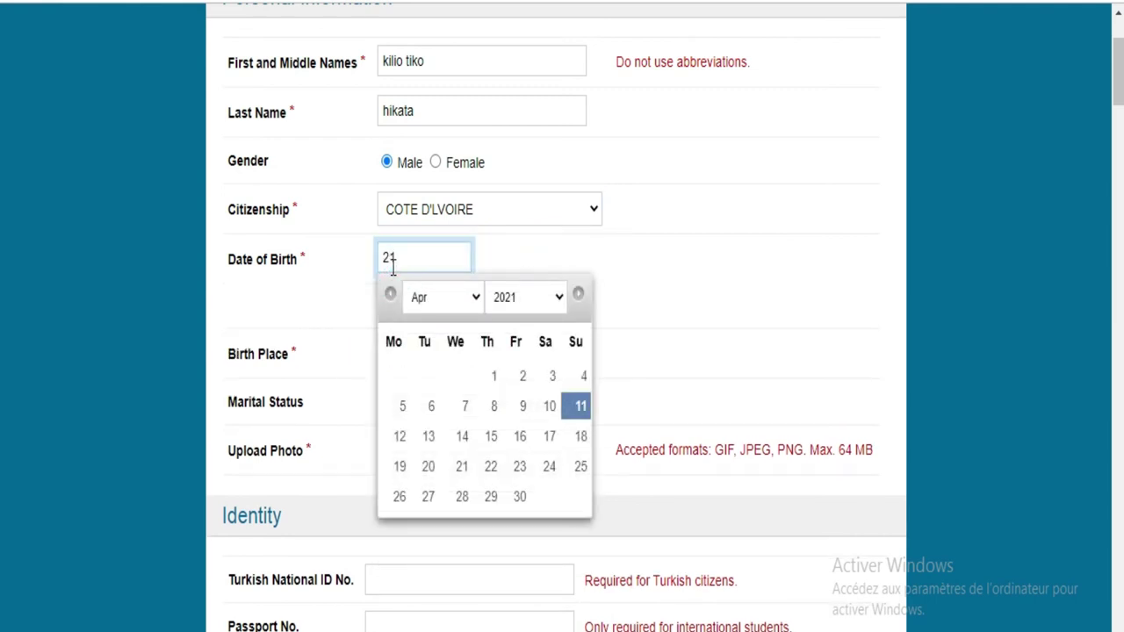
text(000)
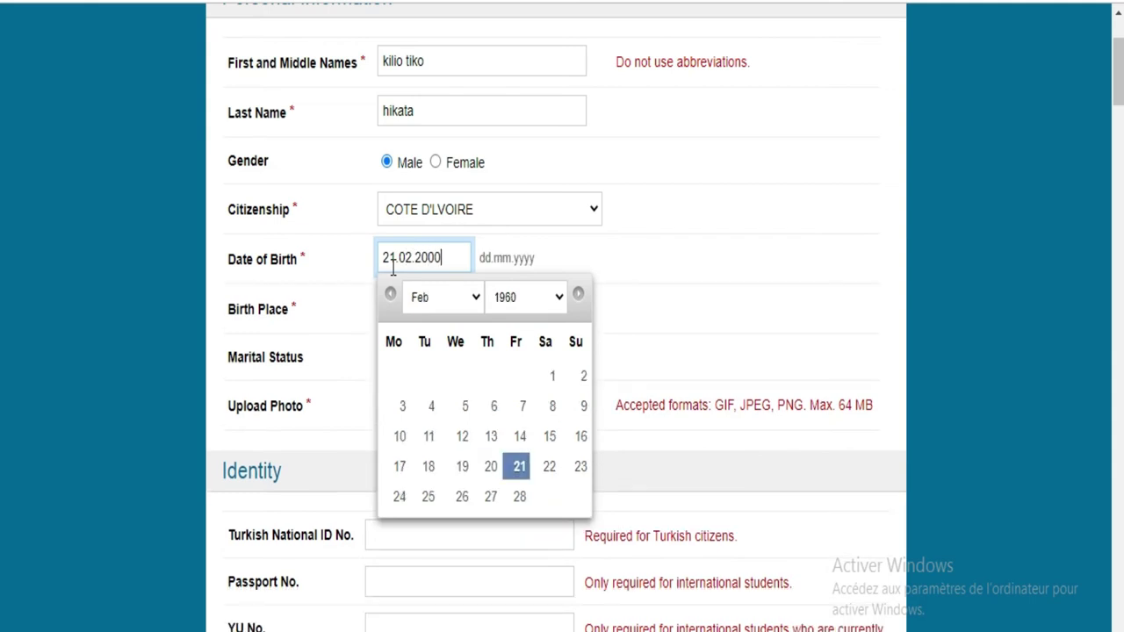
click(684, 273)
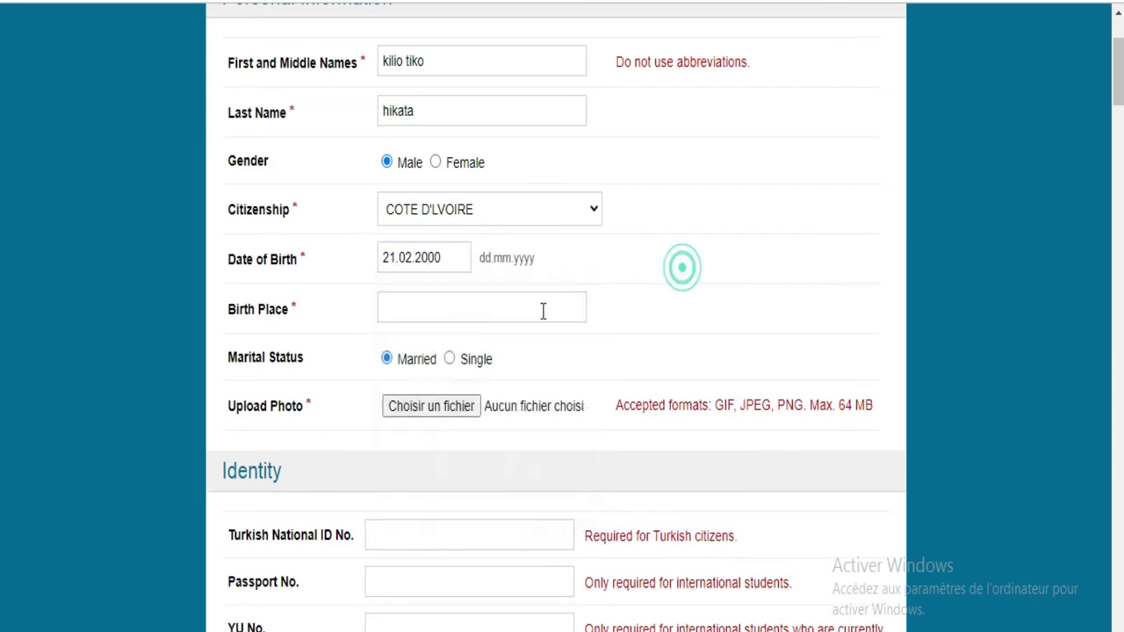
click(458, 314)
text(abidjan)
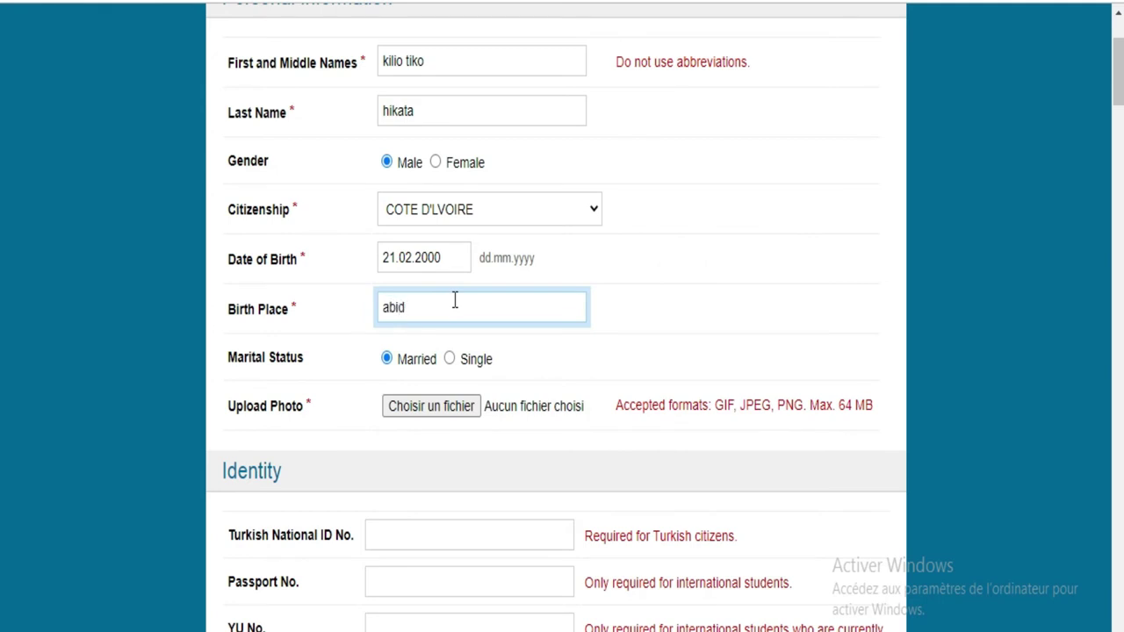
Step: Set marital status to Single and attach Snapshot_3.png as the applicant photo
click(449, 362)
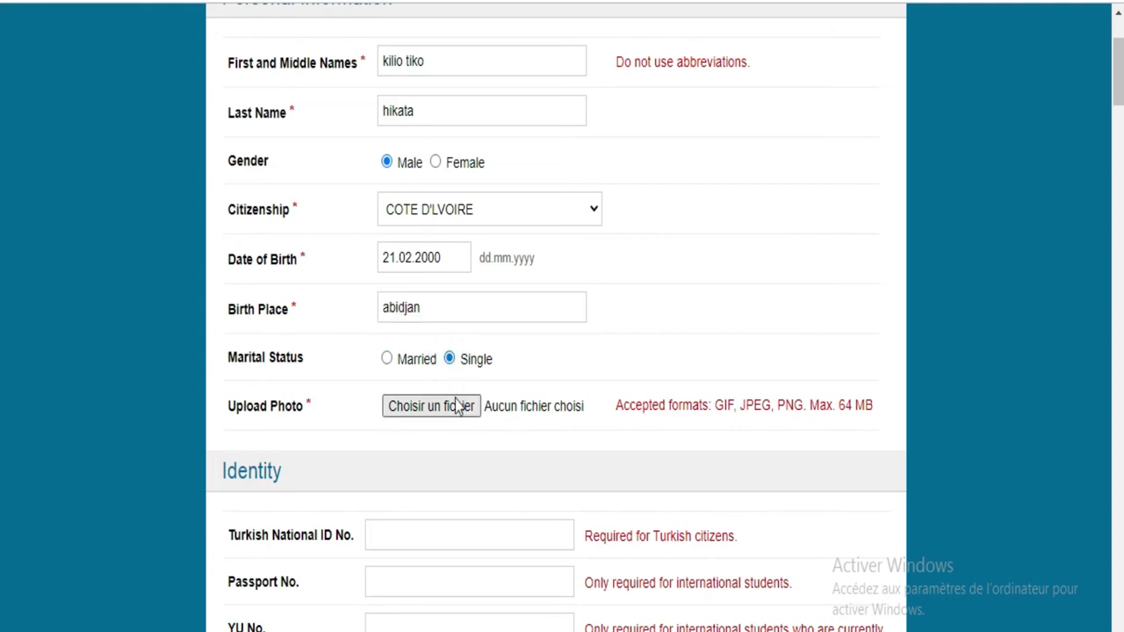
click(455, 405)
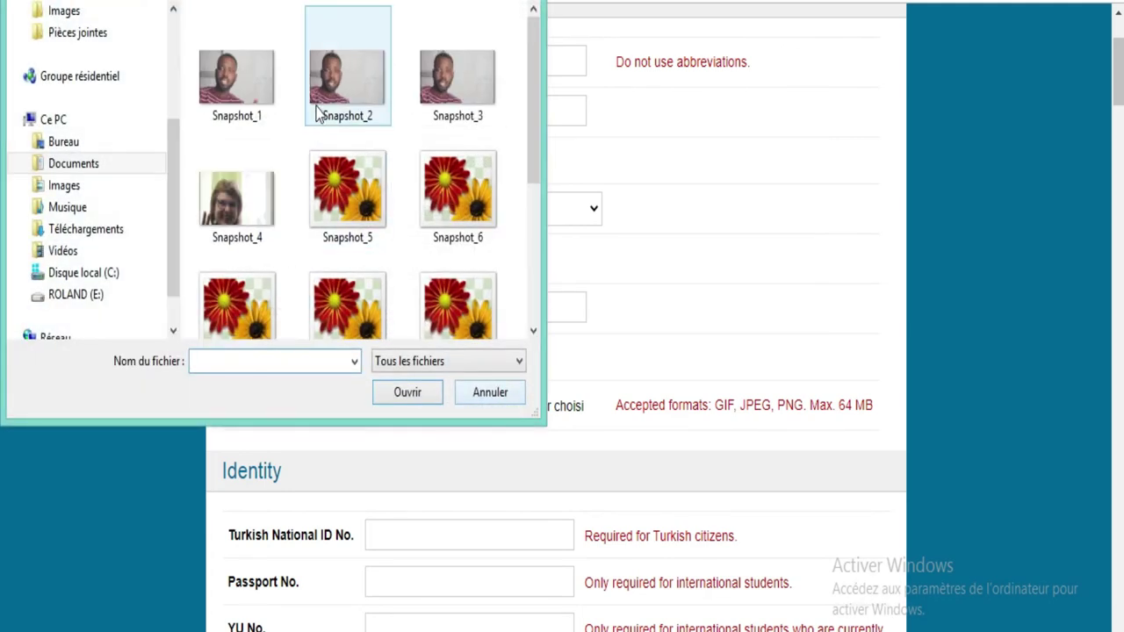
double_click(445, 66)
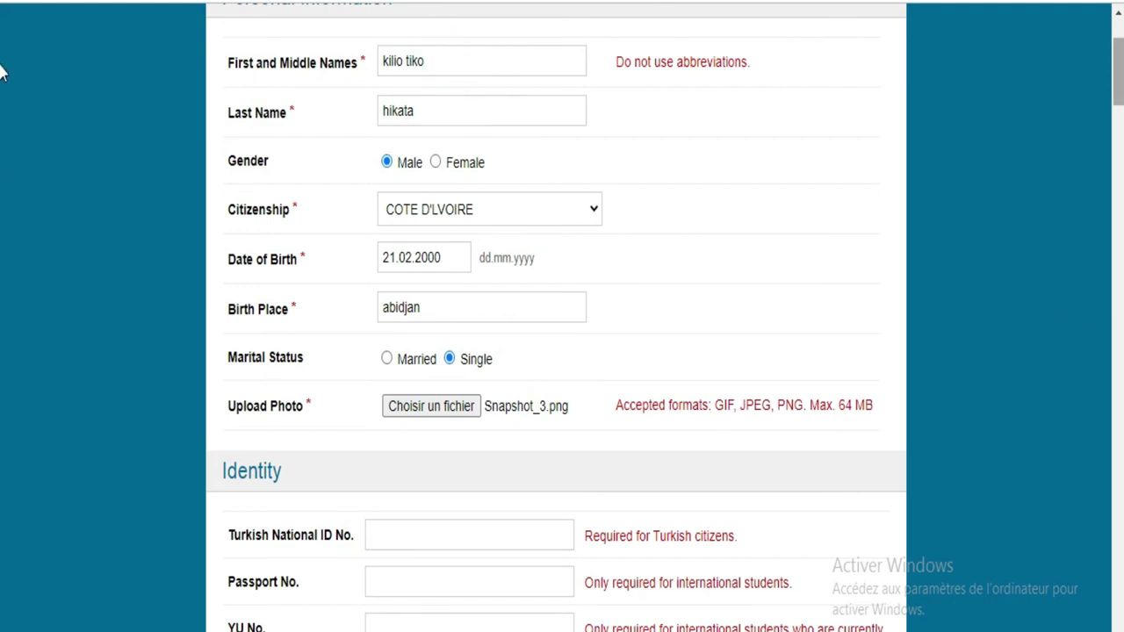
scroll(2, 96, down, 5)
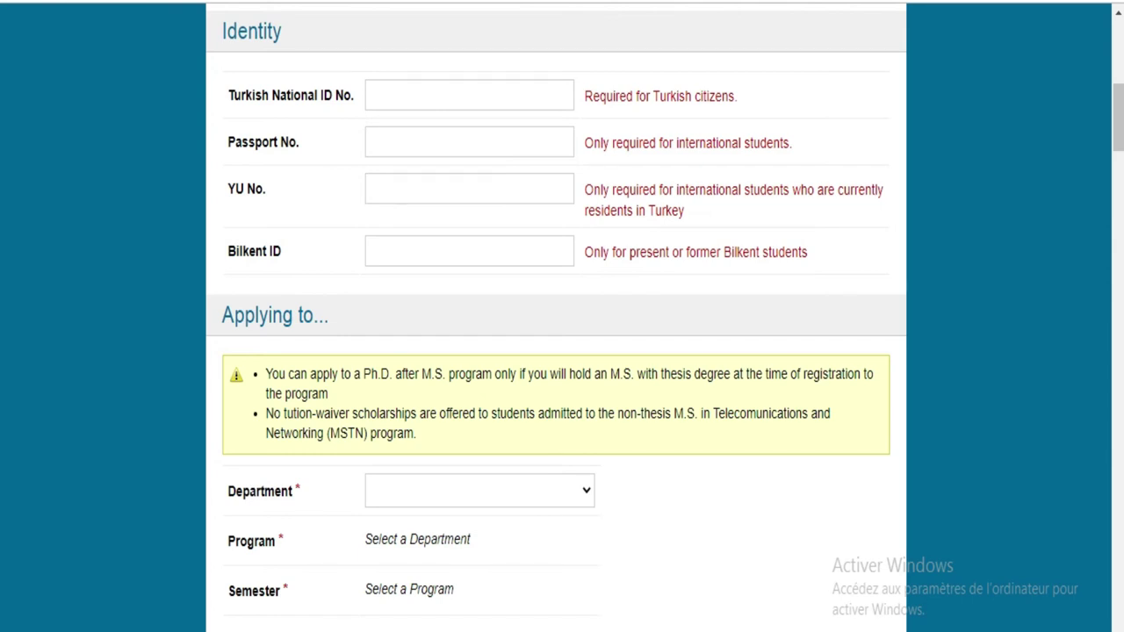
Step: Translate the form into French and enter the applicant's passport number
click(936, 4)
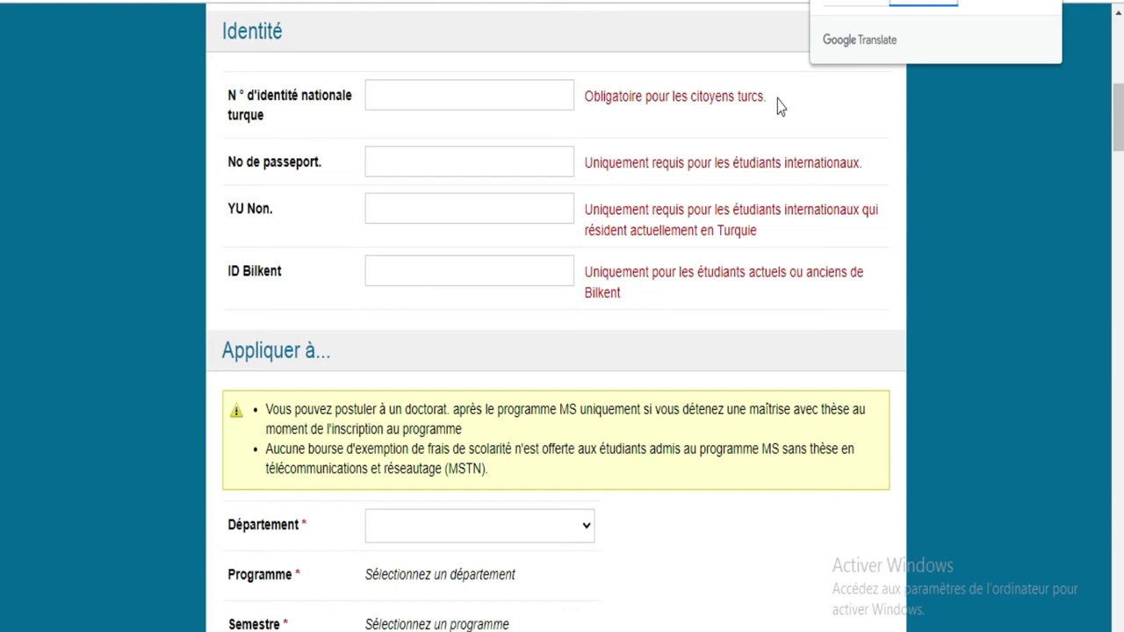
click(486, 161)
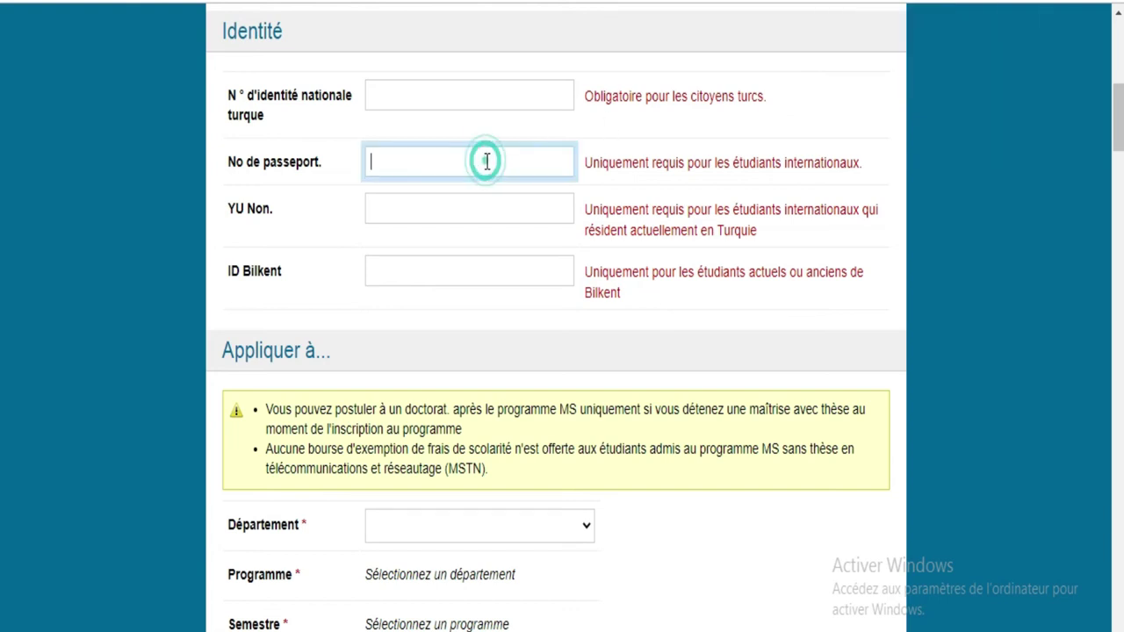
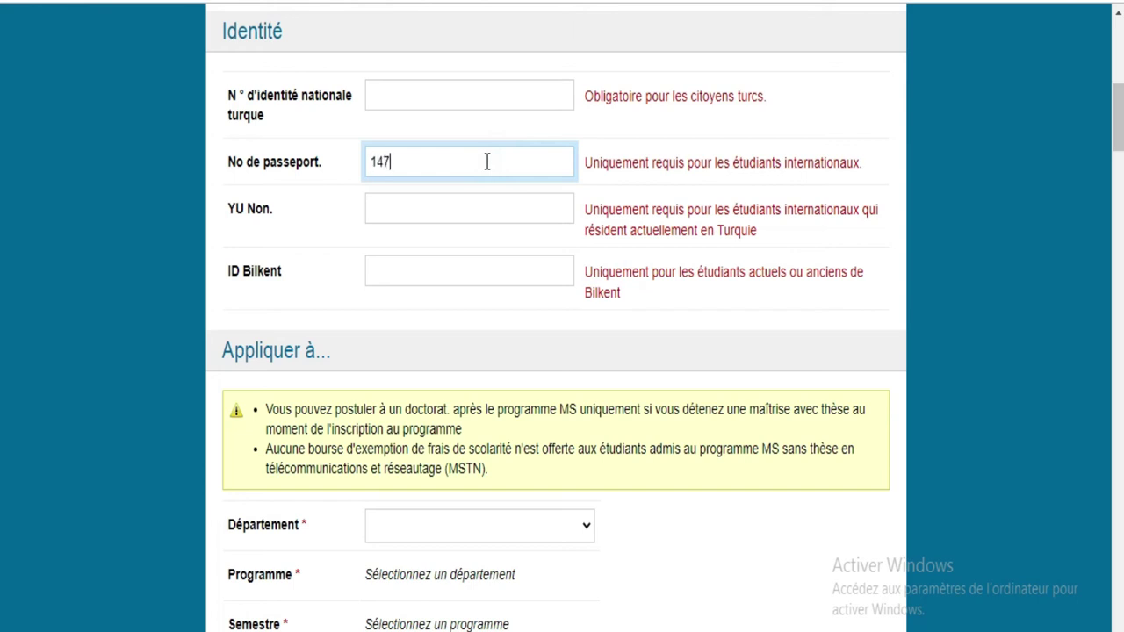
click(460, 202)
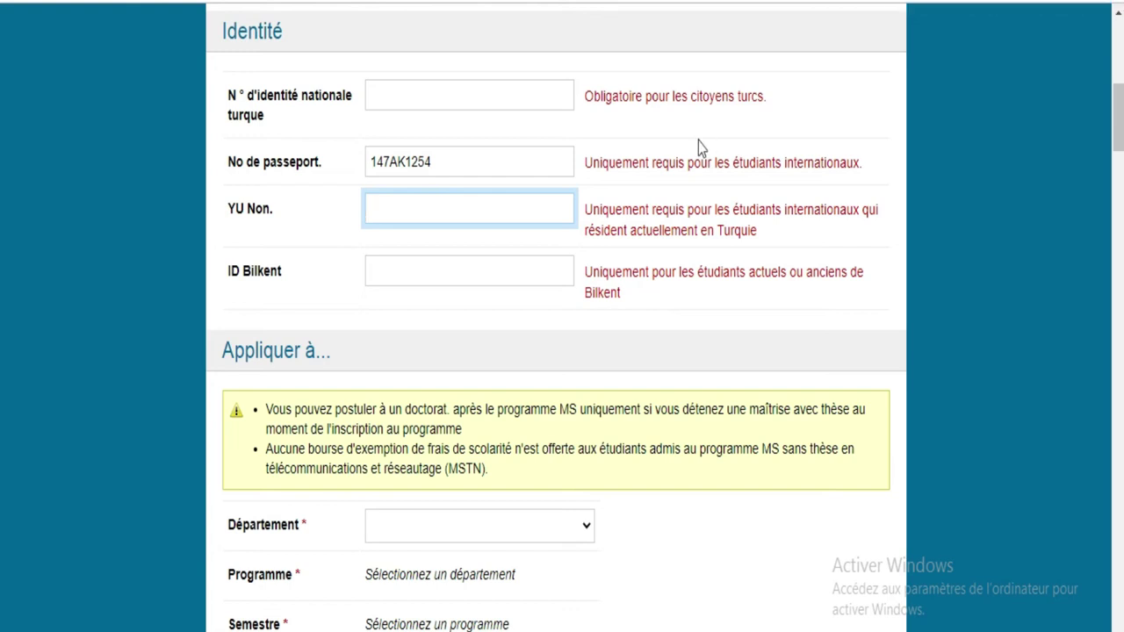
click(478, 269)
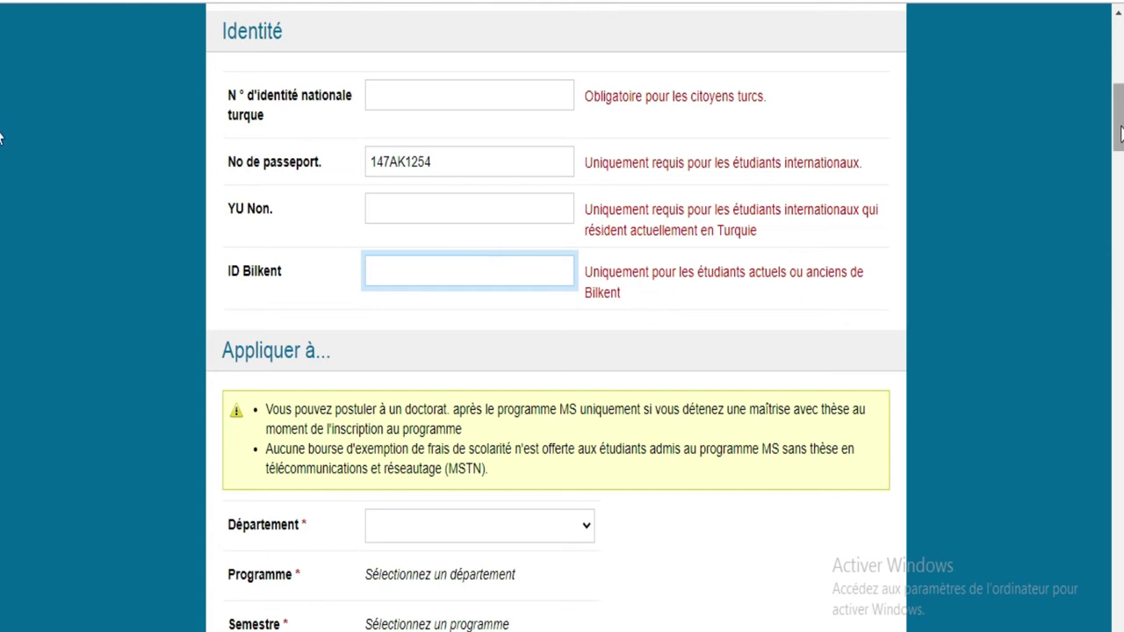
scroll(1, 167, down, 4)
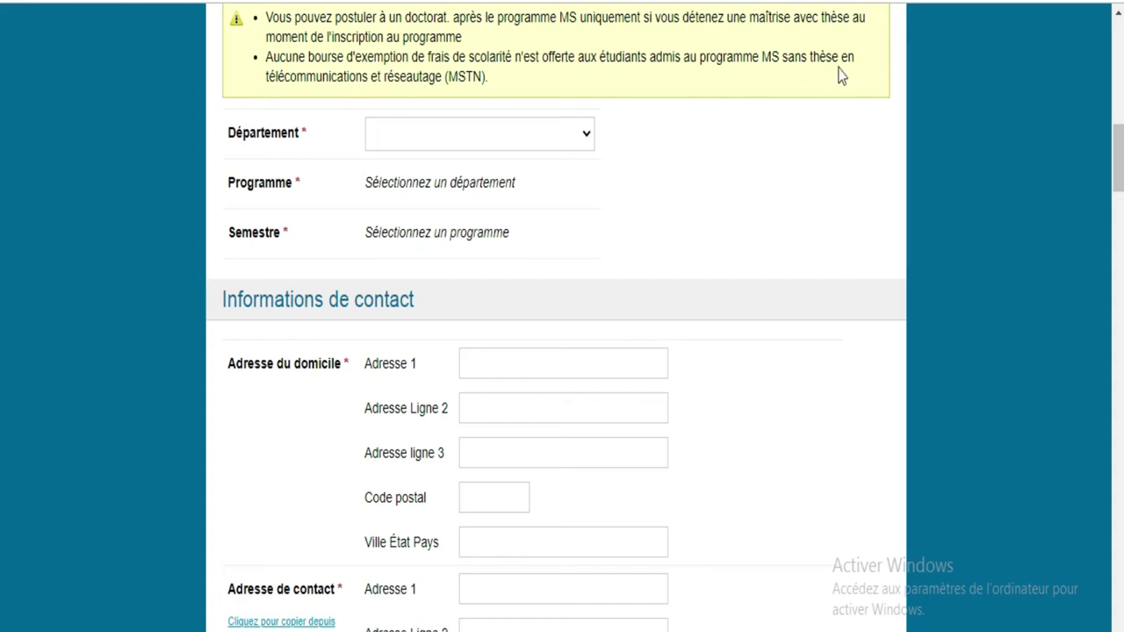
Step: Choose the Mathématiques department and the Master of Science in Mathematics programme
click(584, 138)
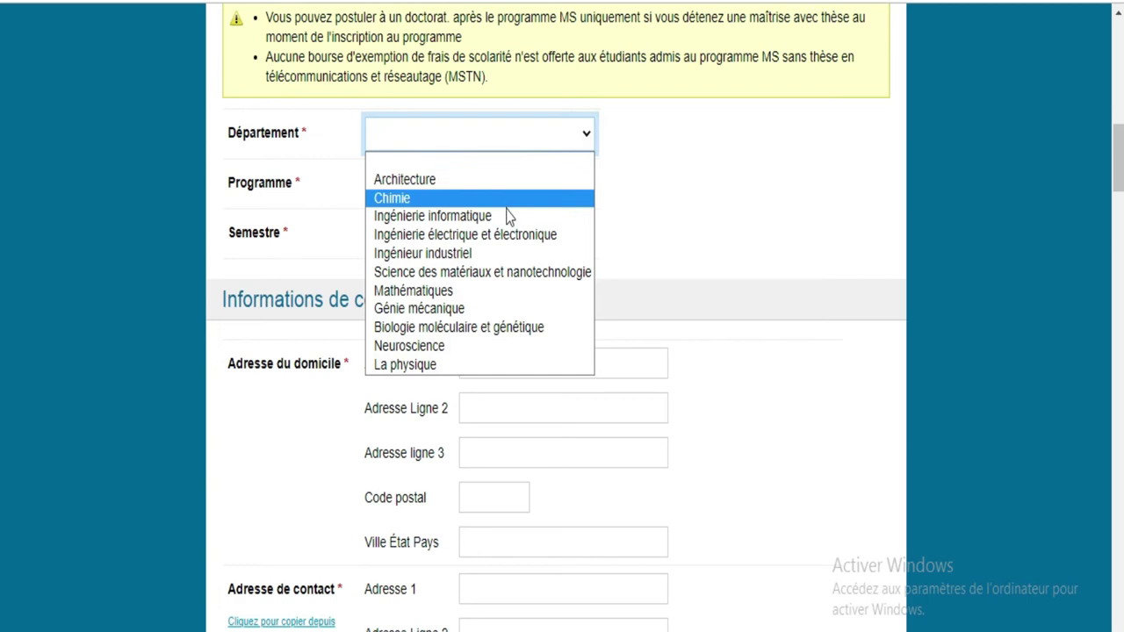
click(473, 299)
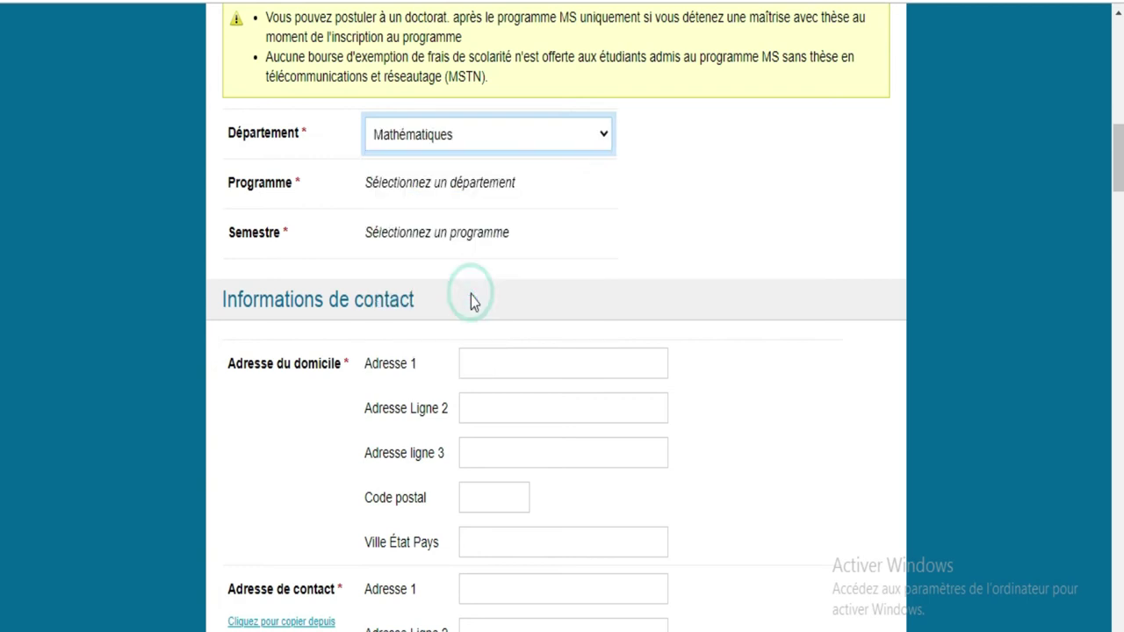
click(461, 197)
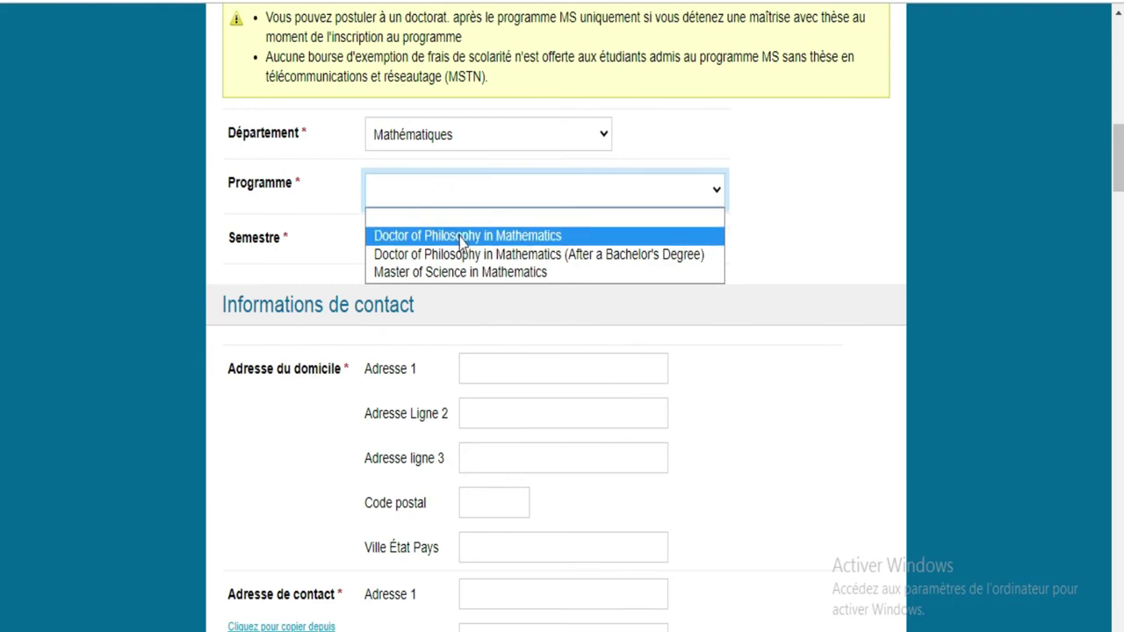
click(460, 273)
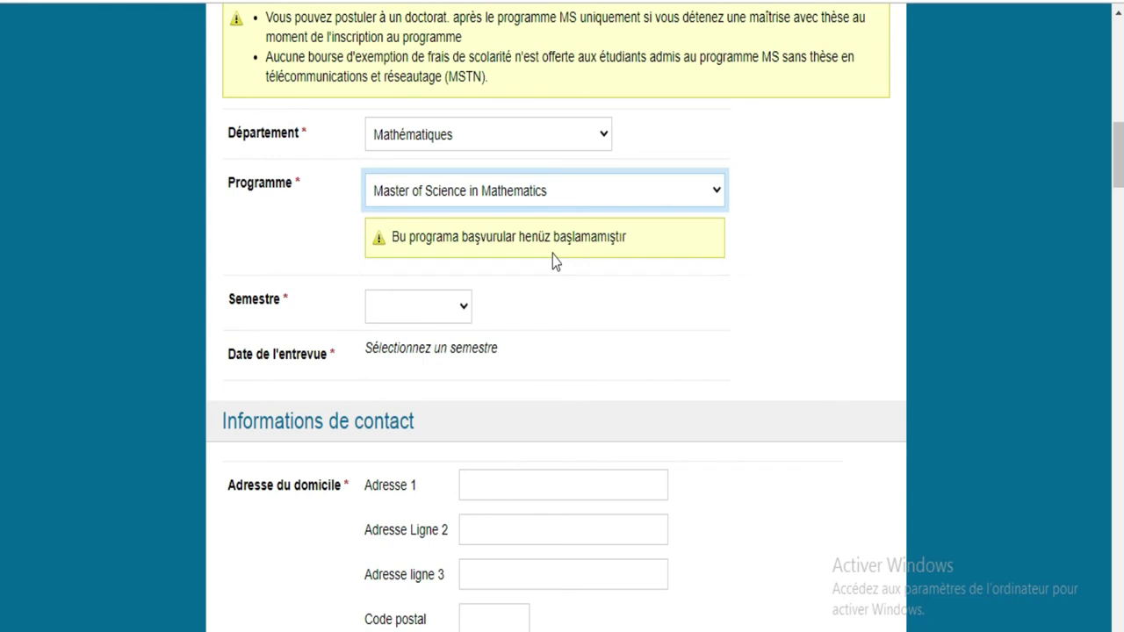
Step: Select 2021-2022 Fall as the semester
click(446, 312)
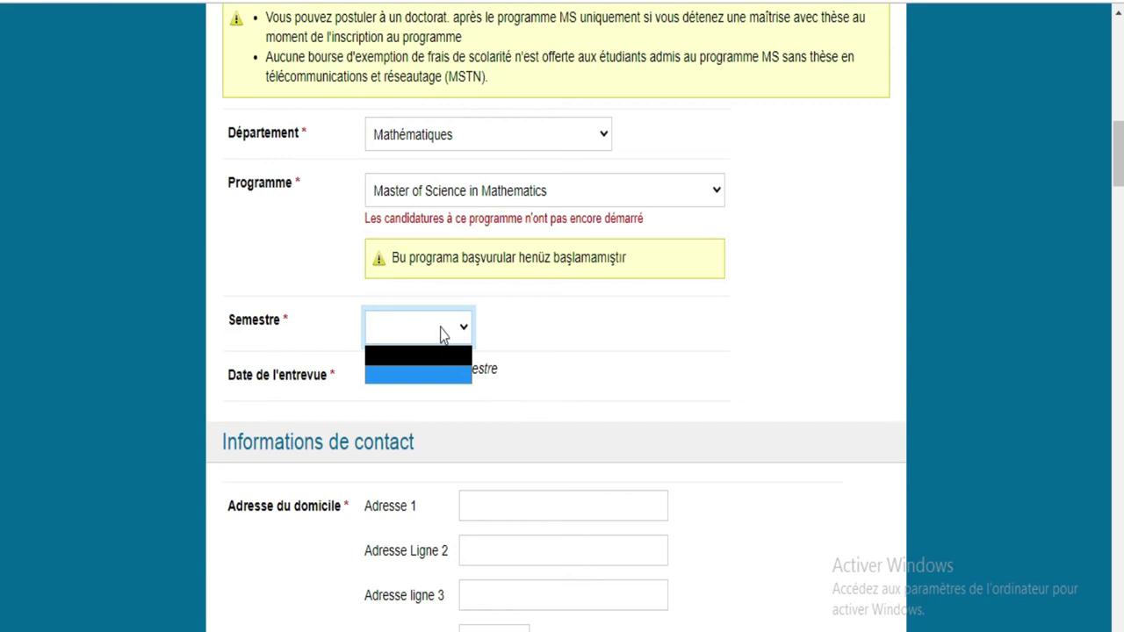
click(442, 332)
click(463, 330)
click(439, 373)
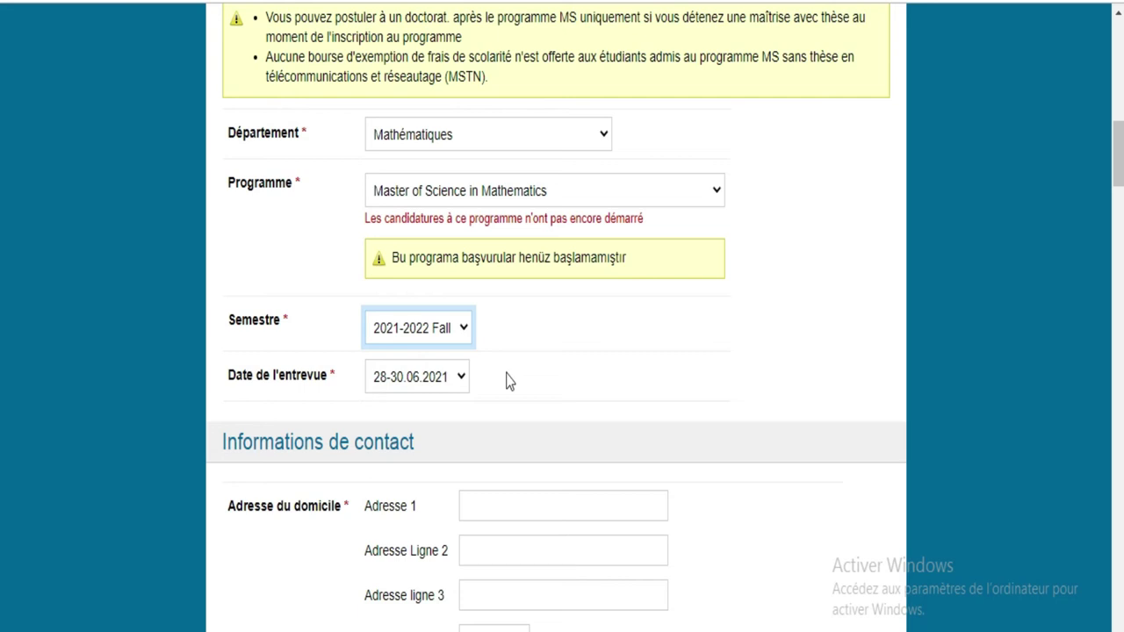
Step: Fill the home address from a suggestion, with postal code 005 and city Abidjan
scroll(1, 154, down, 5)
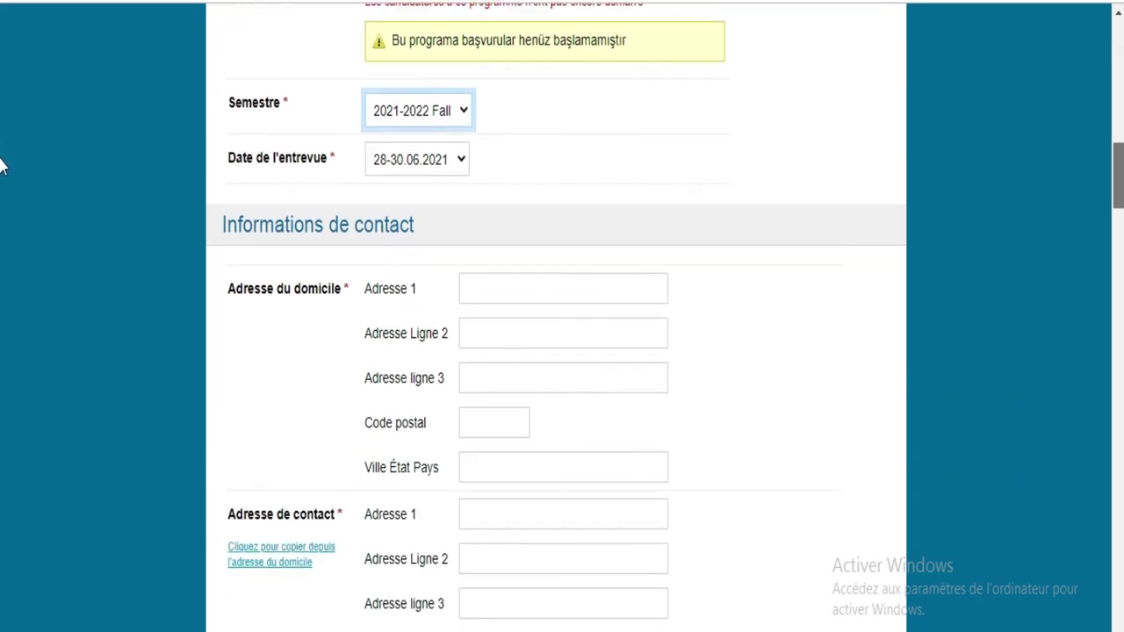
click(534, 114)
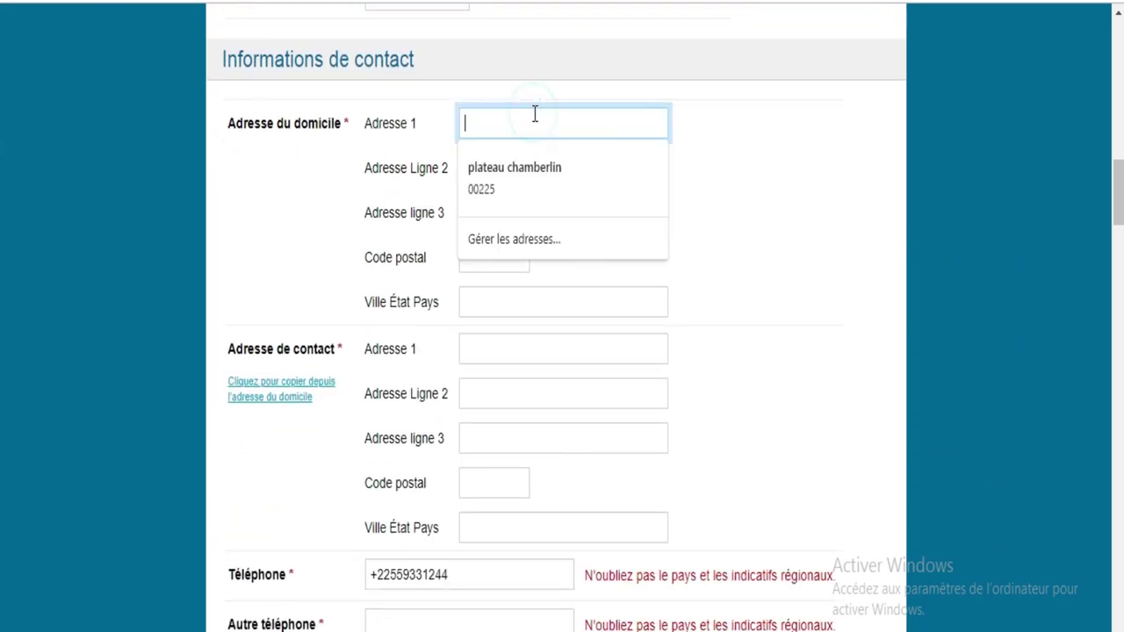
click(517, 173)
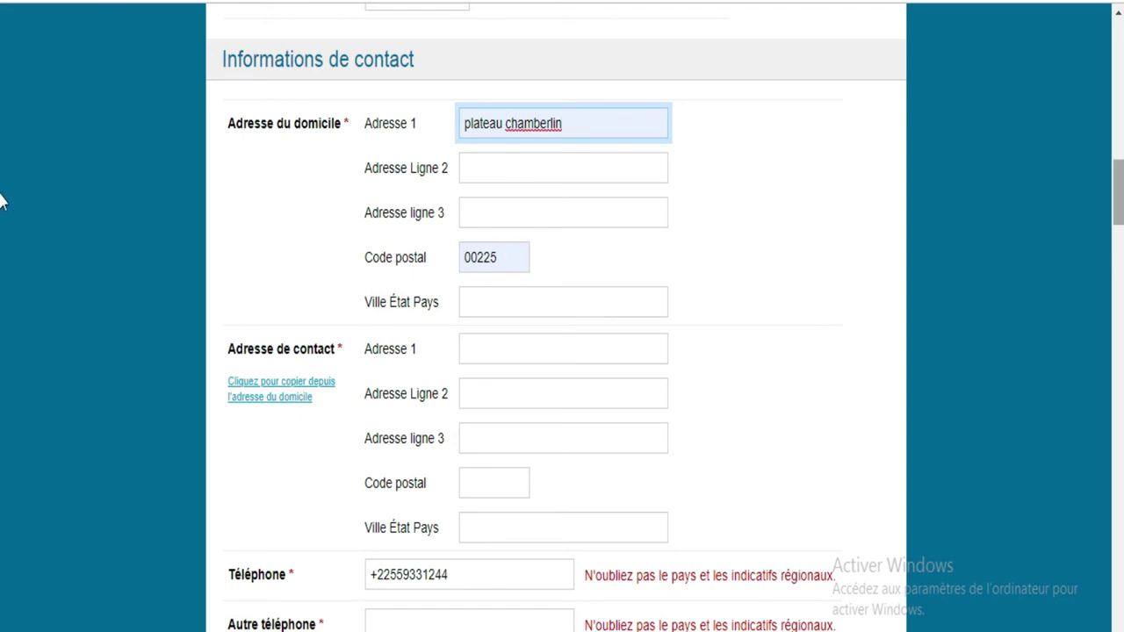
drag(1119, 201, 1119, 212)
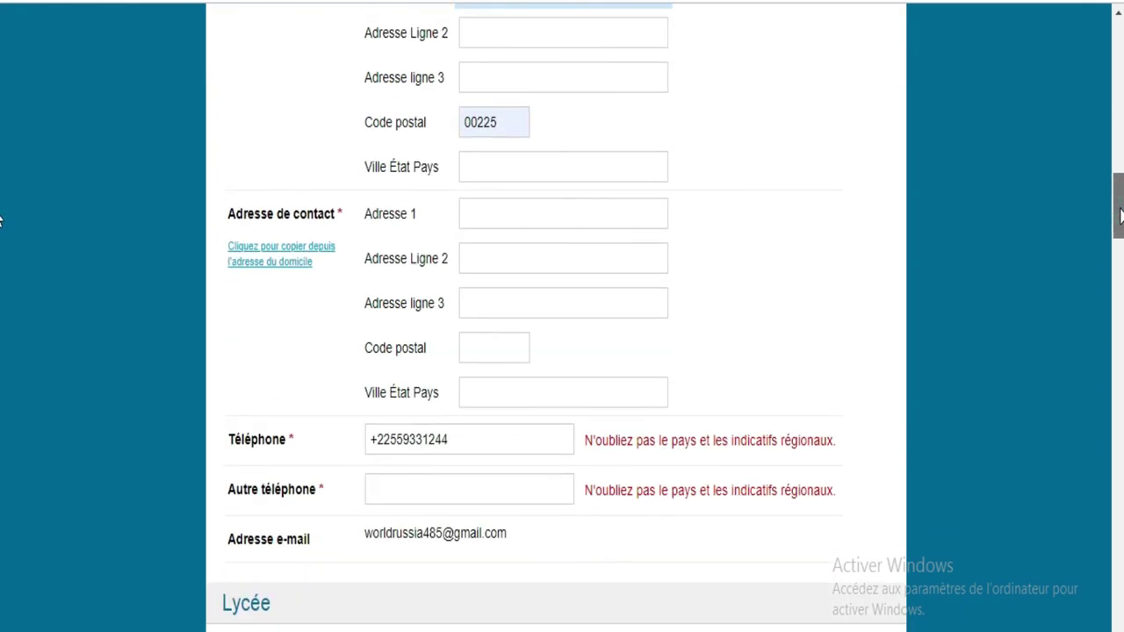
double_click(497, 125)
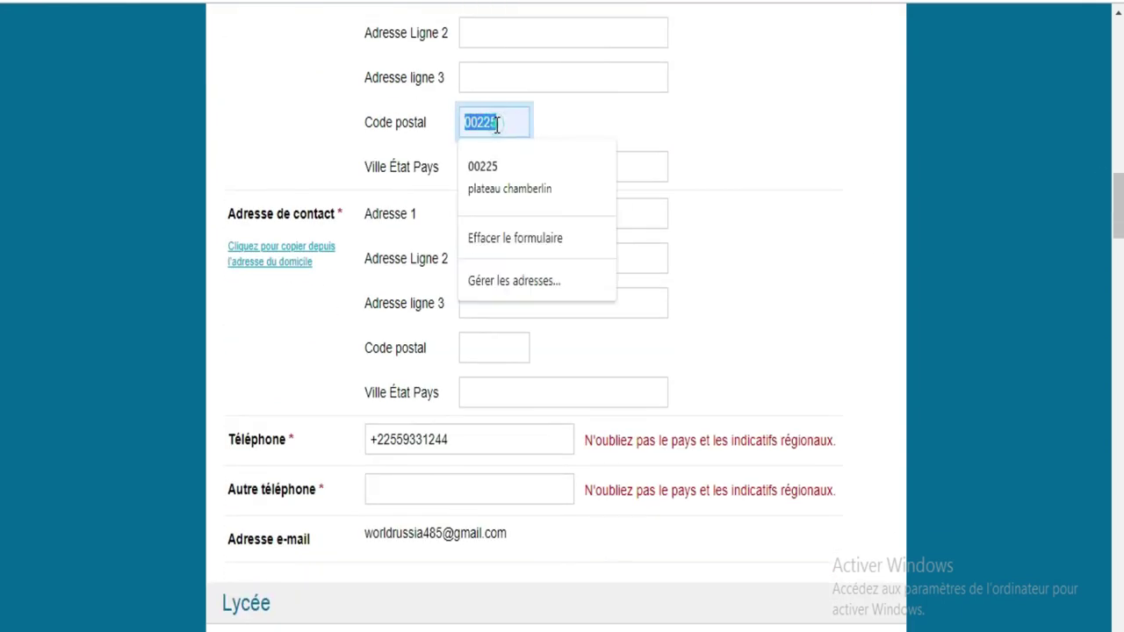
text(005)
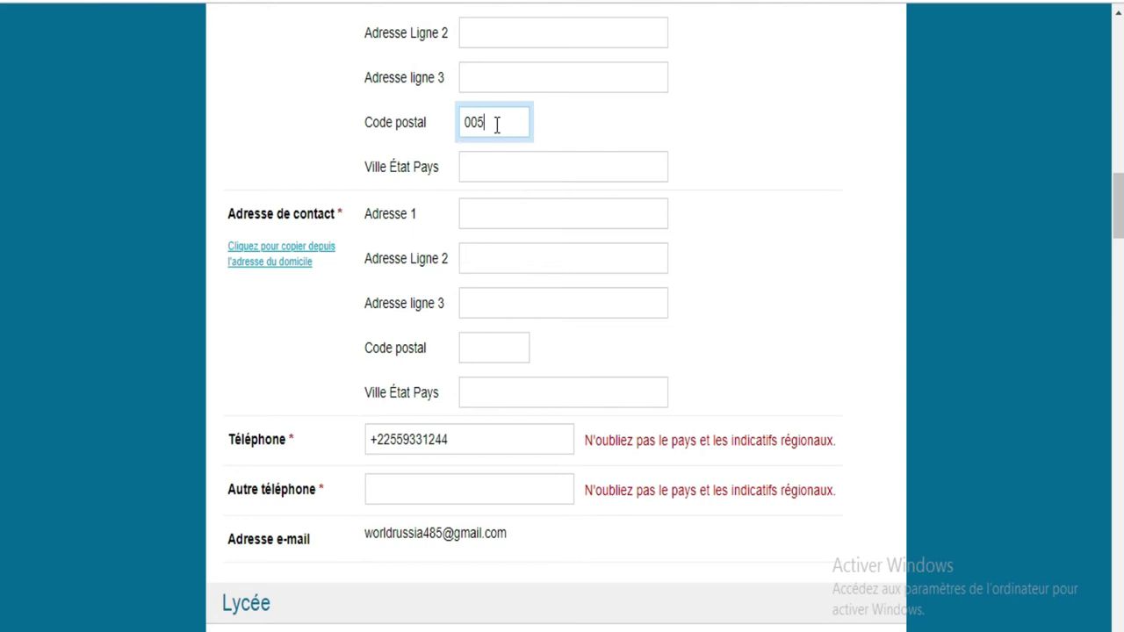
click(505, 166)
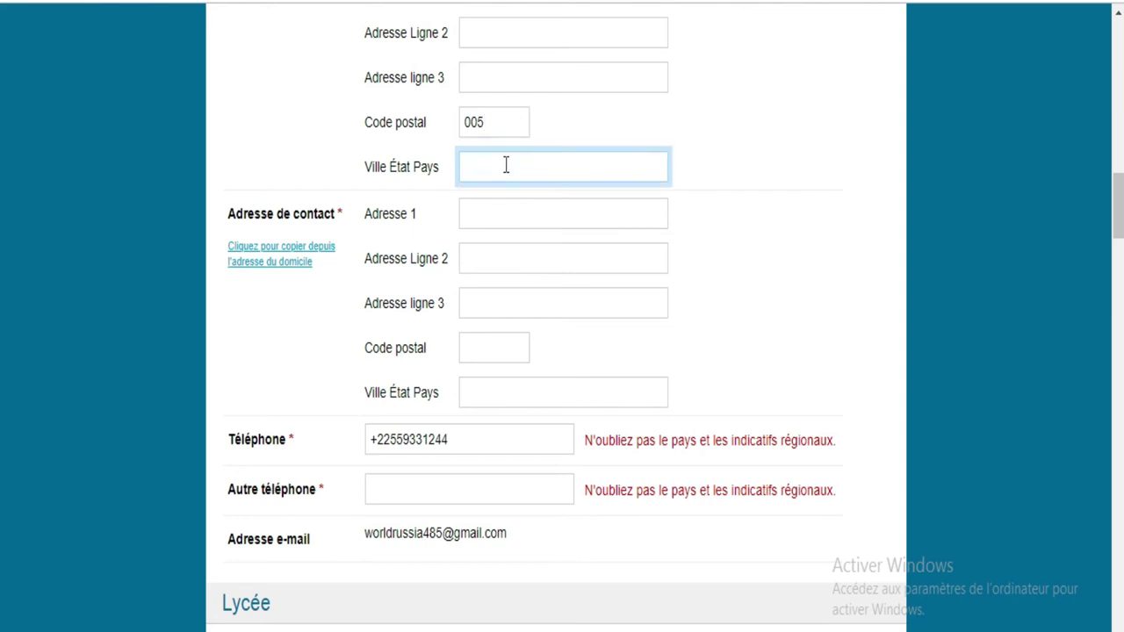
text(Abidjan)
Step: Copy the home address into the contact address
click(506, 215)
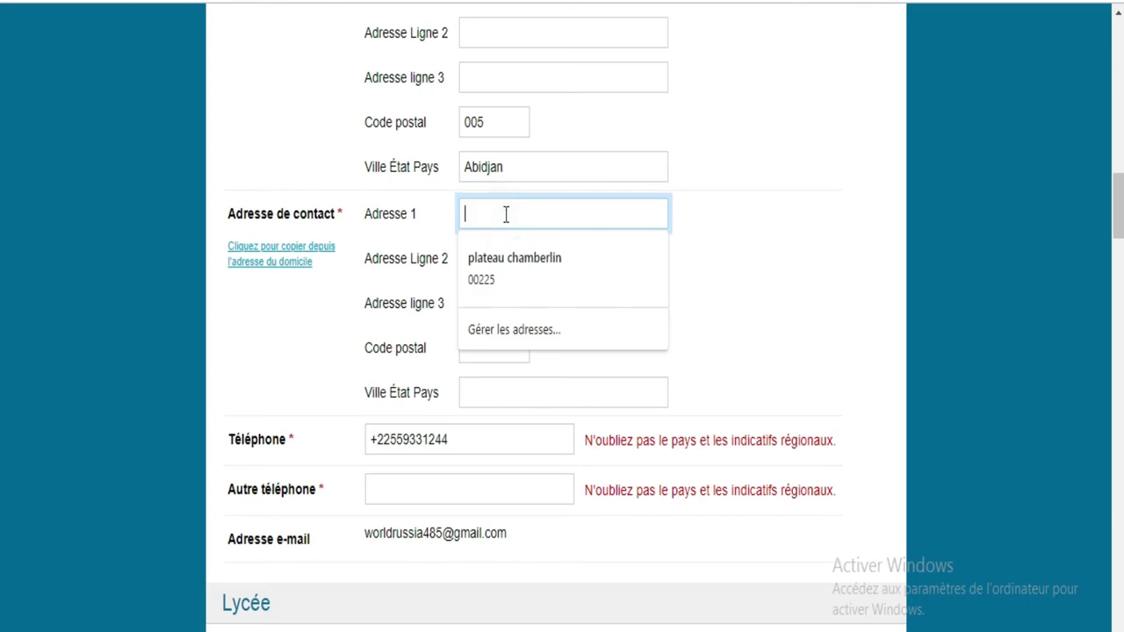
click(504, 214)
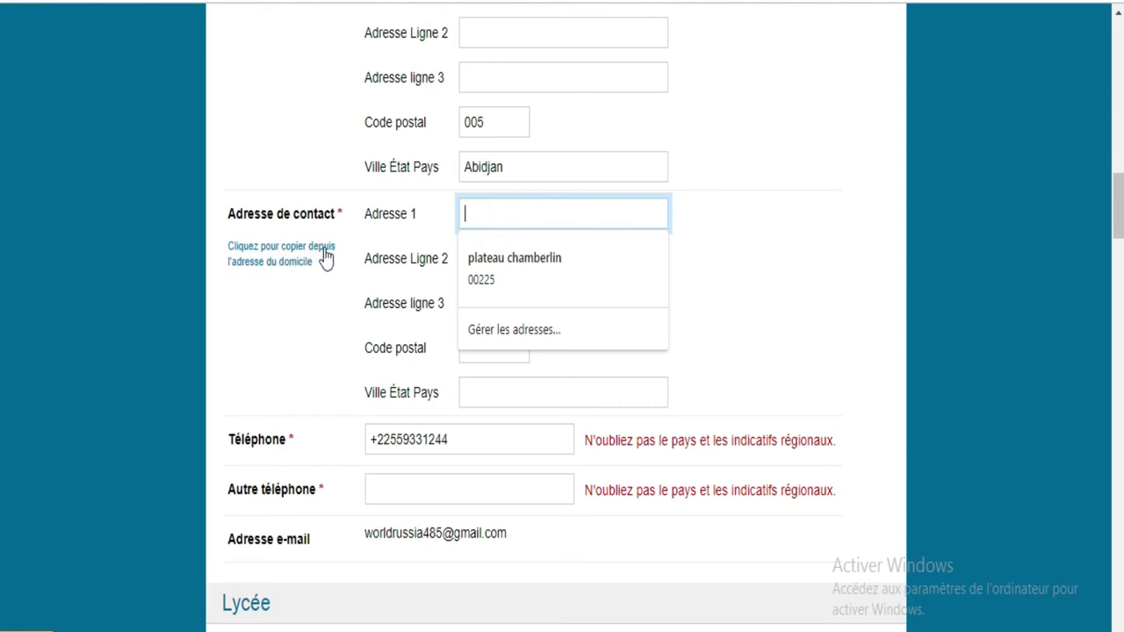
click(283, 255)
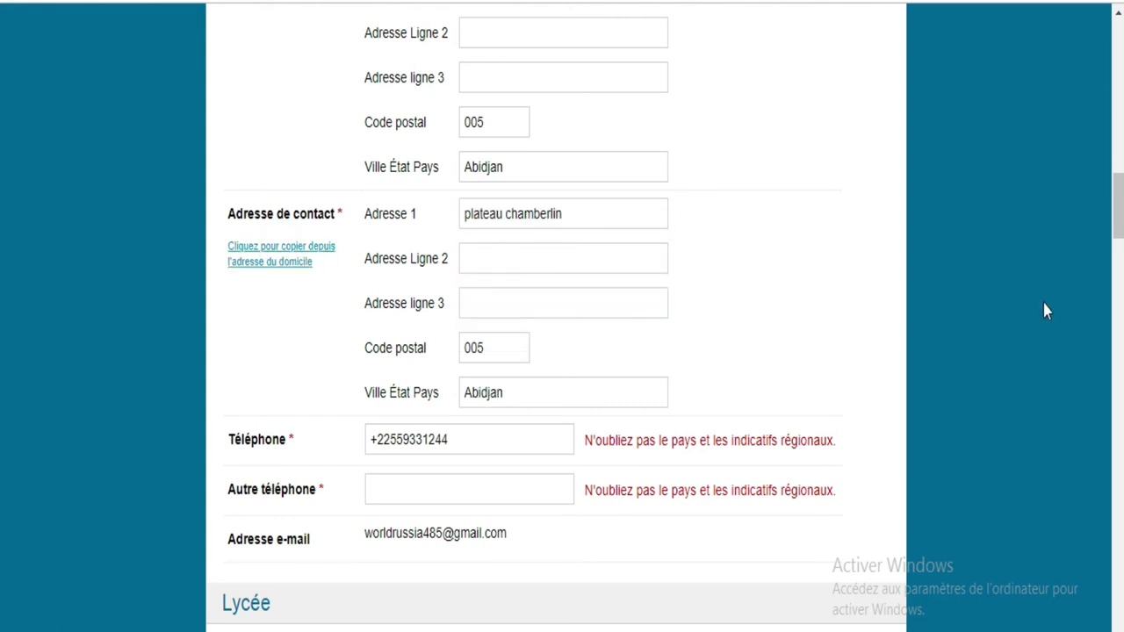
Step: Enter the applicant's alternate phone number
scroll(2, 237, down, 3)
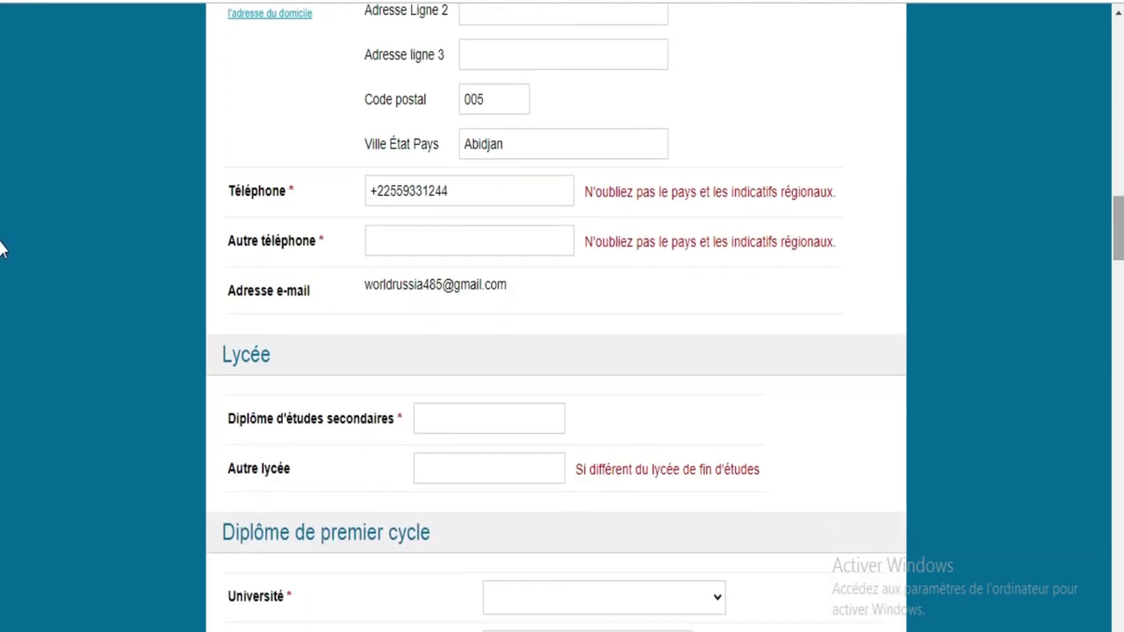
click(455, 241)
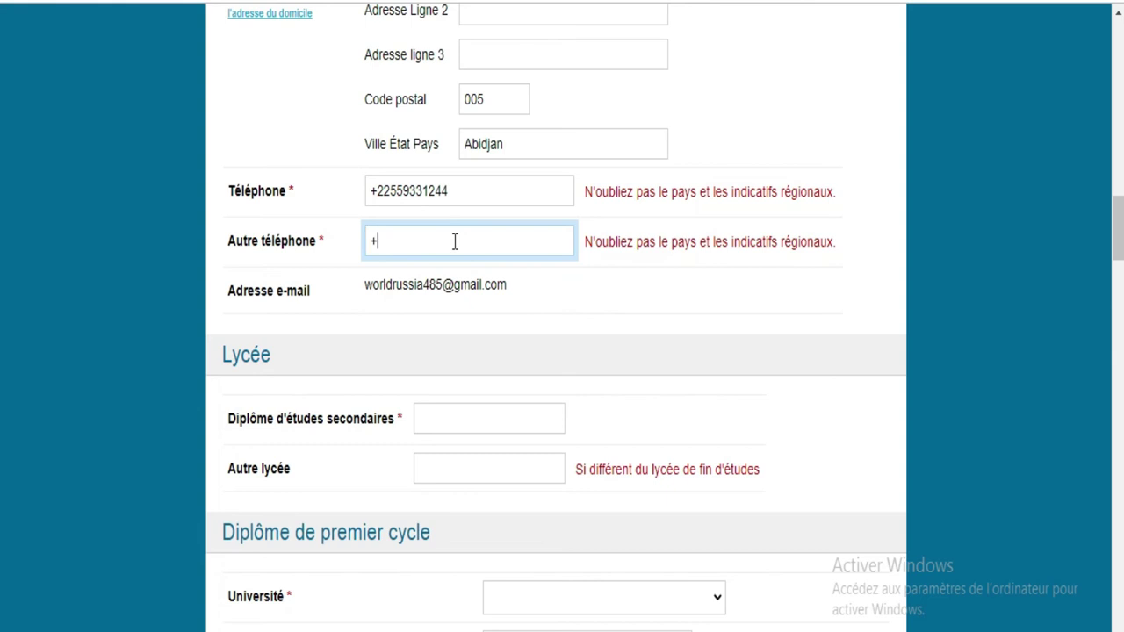
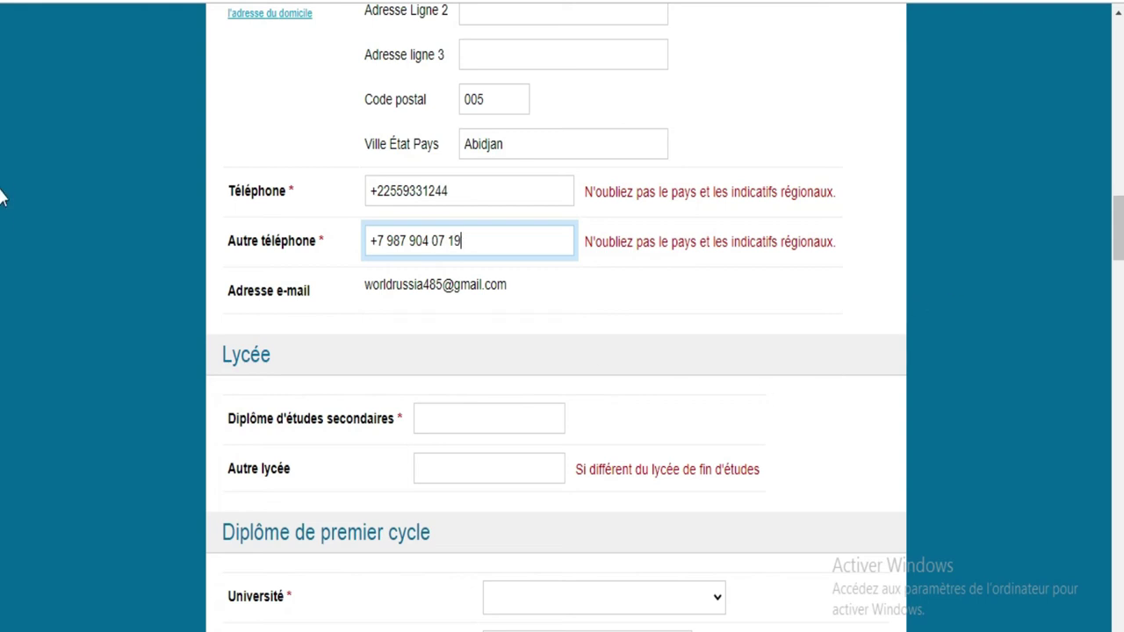
scroll(2, 237, down, 3)
scroll(2, 244, down, 1)
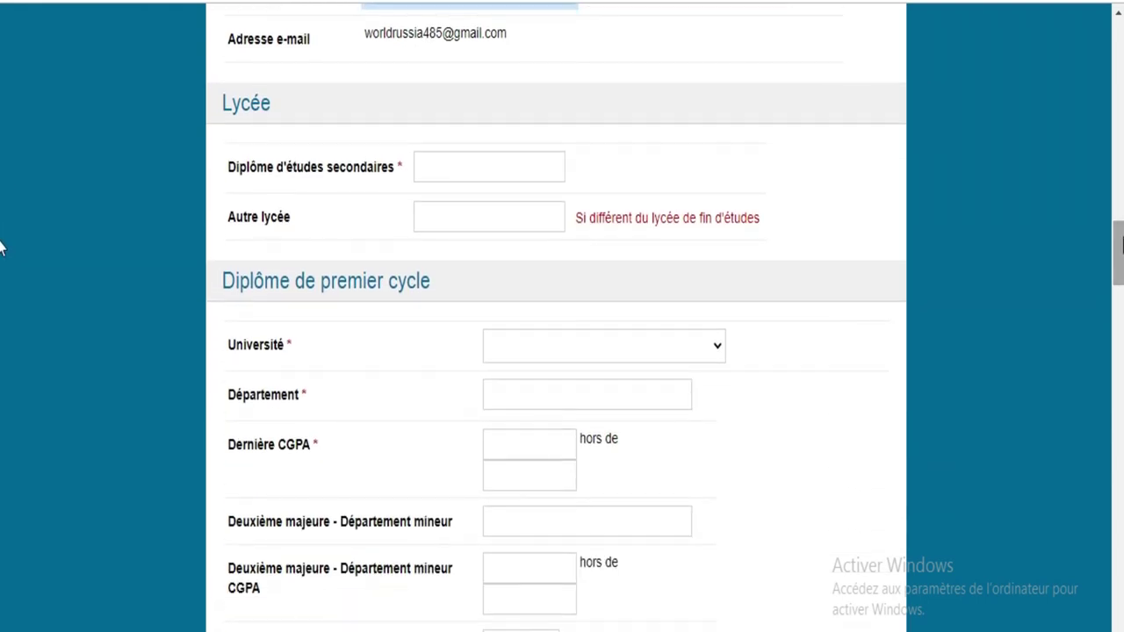
Step: Enter baccalaureat as the secondary-school diploma under Lycée
click(472, 161)
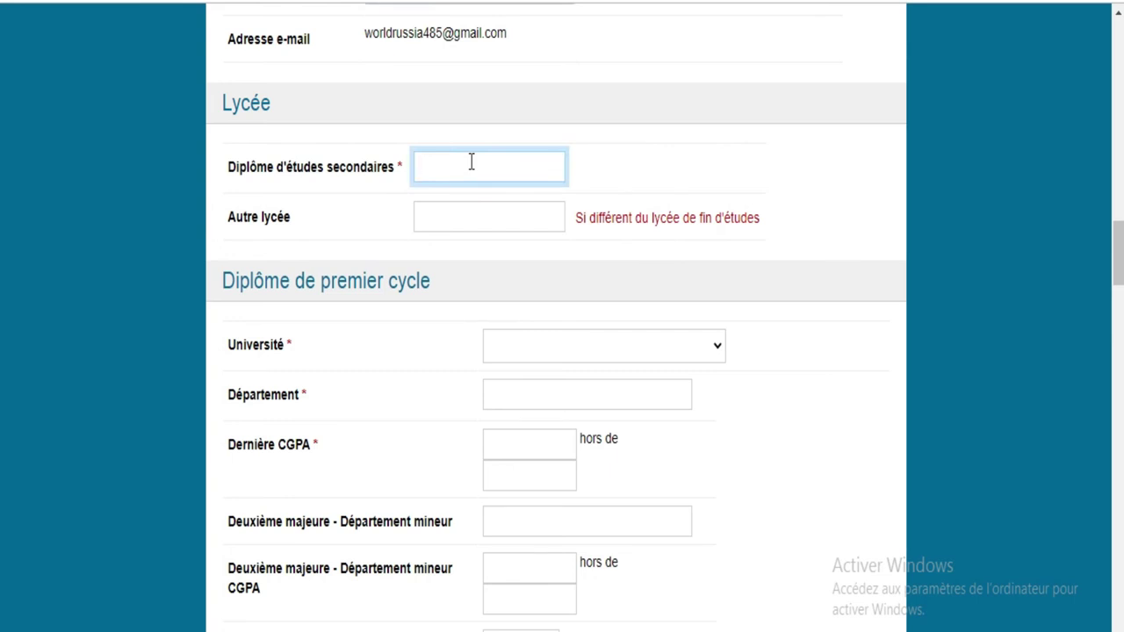
text(baccalaureat)
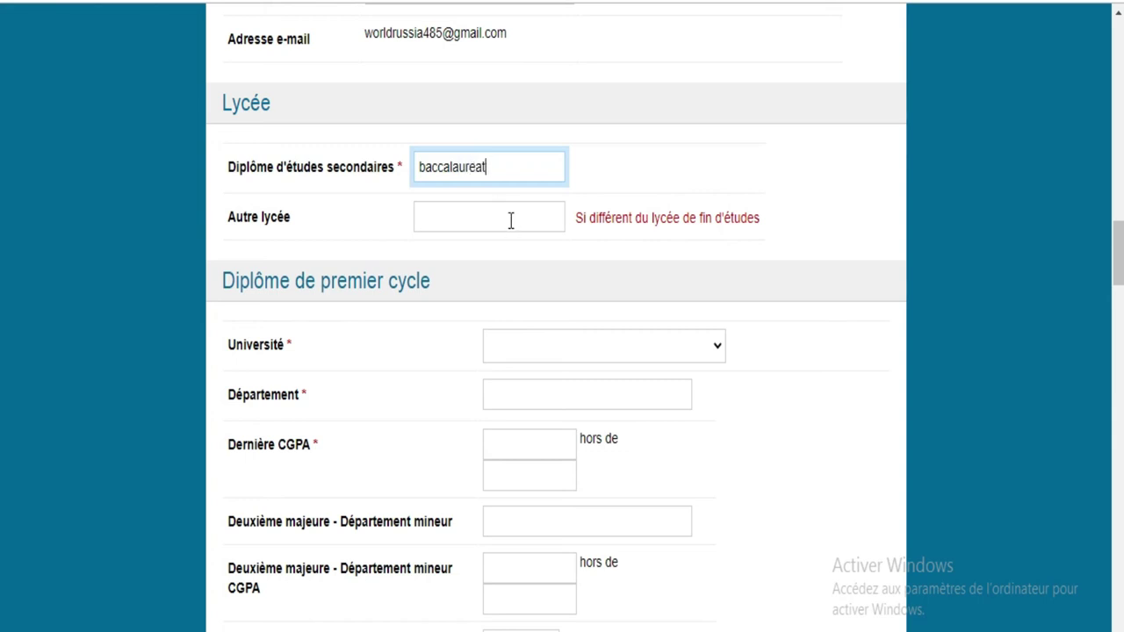
click(512, 220)
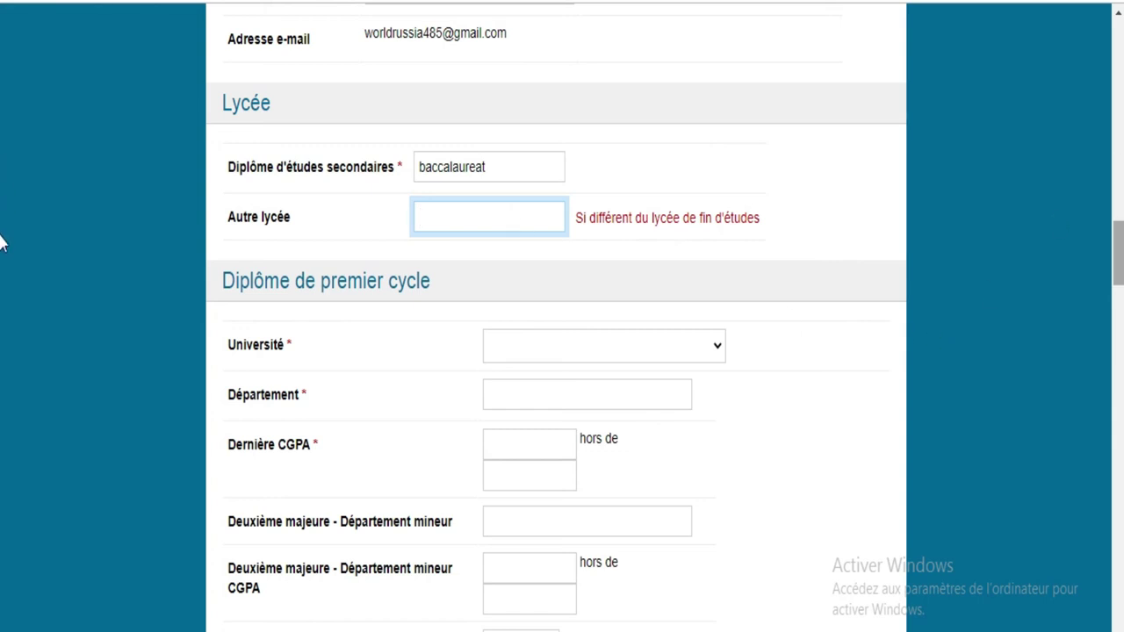
scroll(1, 246, down, 2)
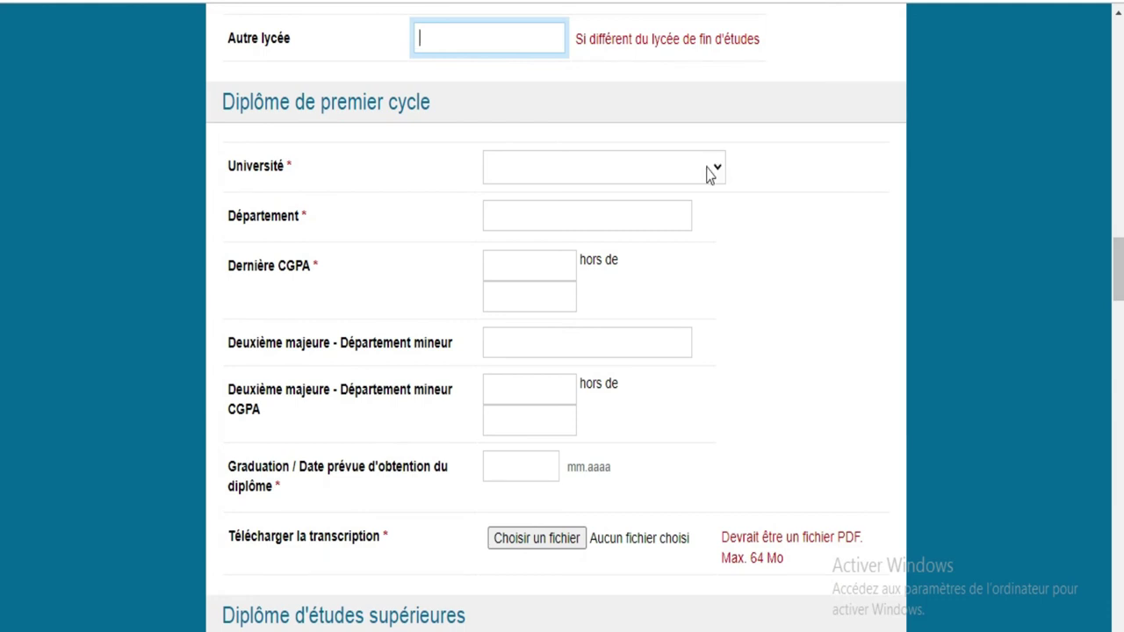
click(709, 168)
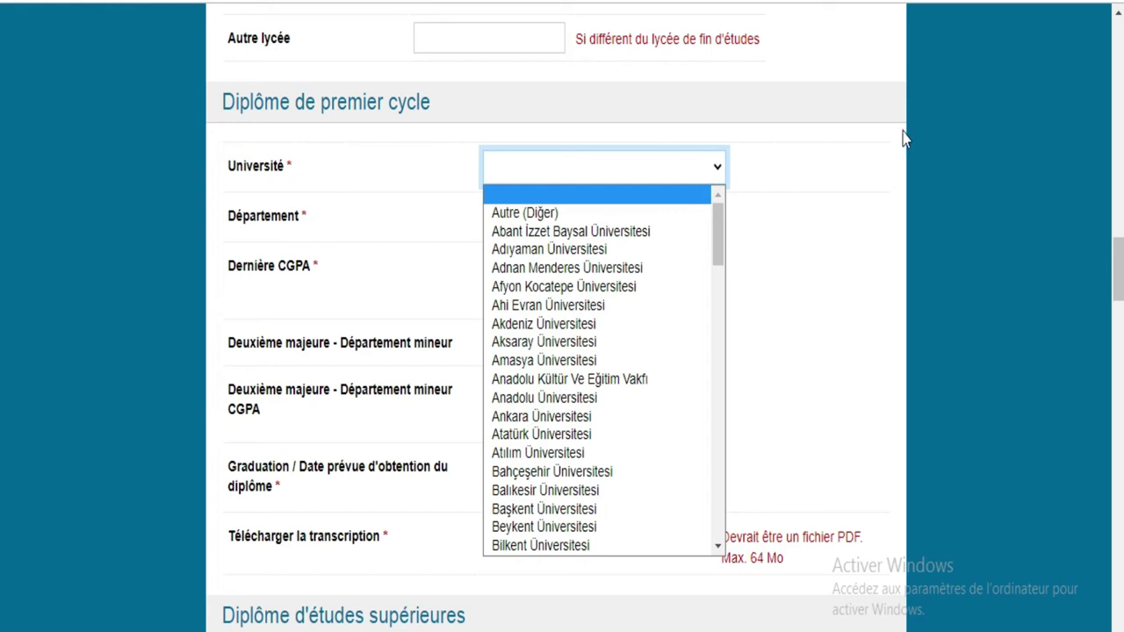
Step: Switch the page translation from French to English and browse the university list
click(882, 57)
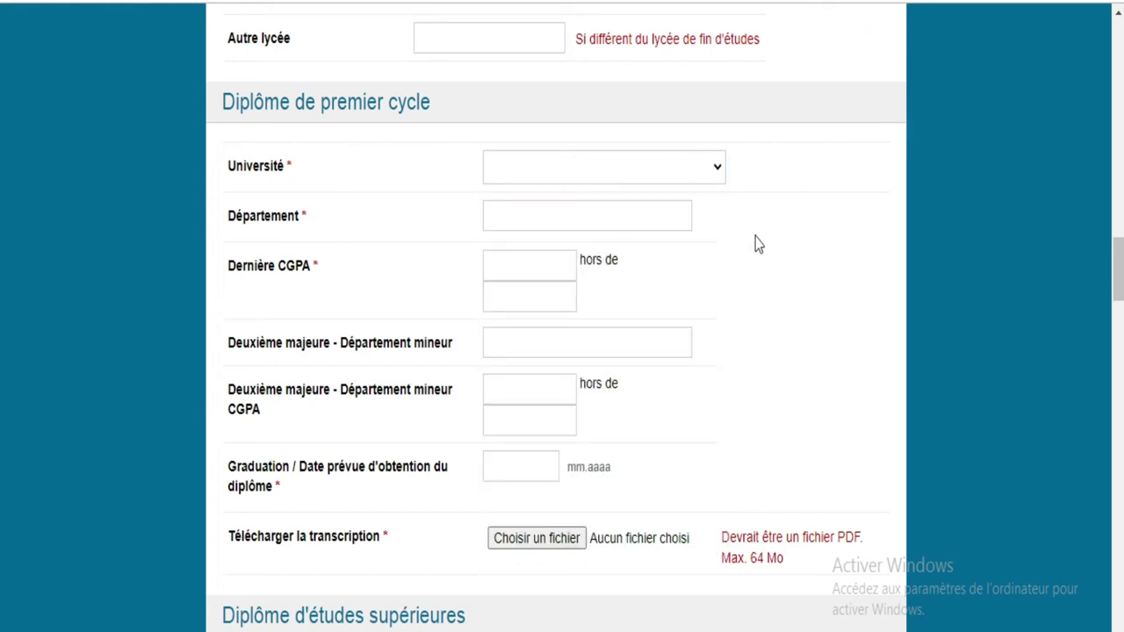
scroll(1, 264, down, 7)
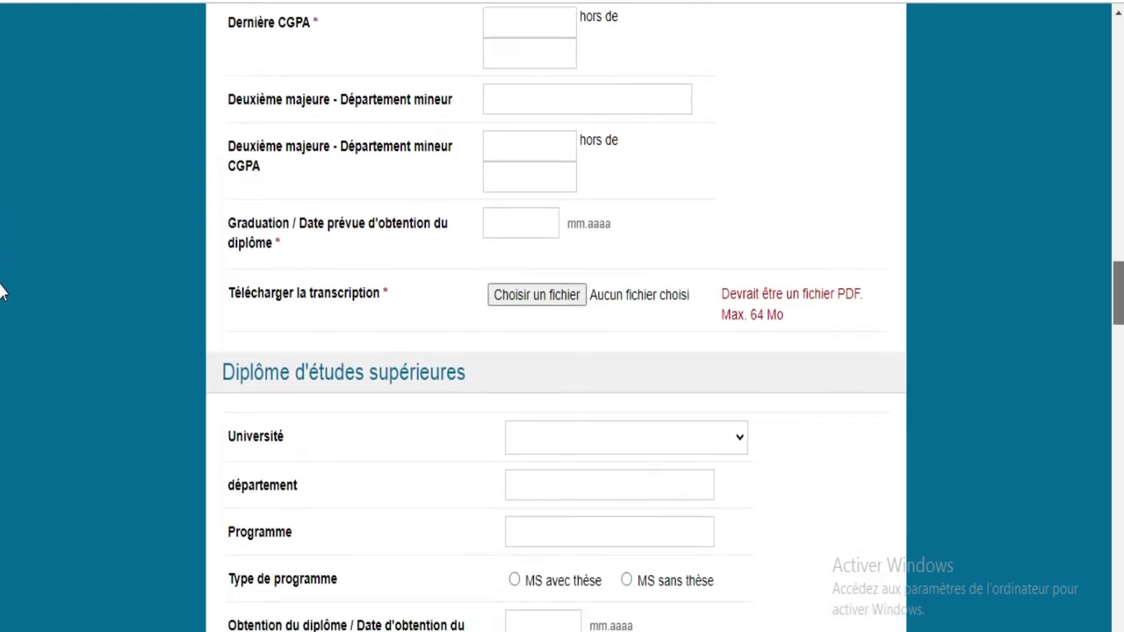
scroll(2, 332, up, 8)
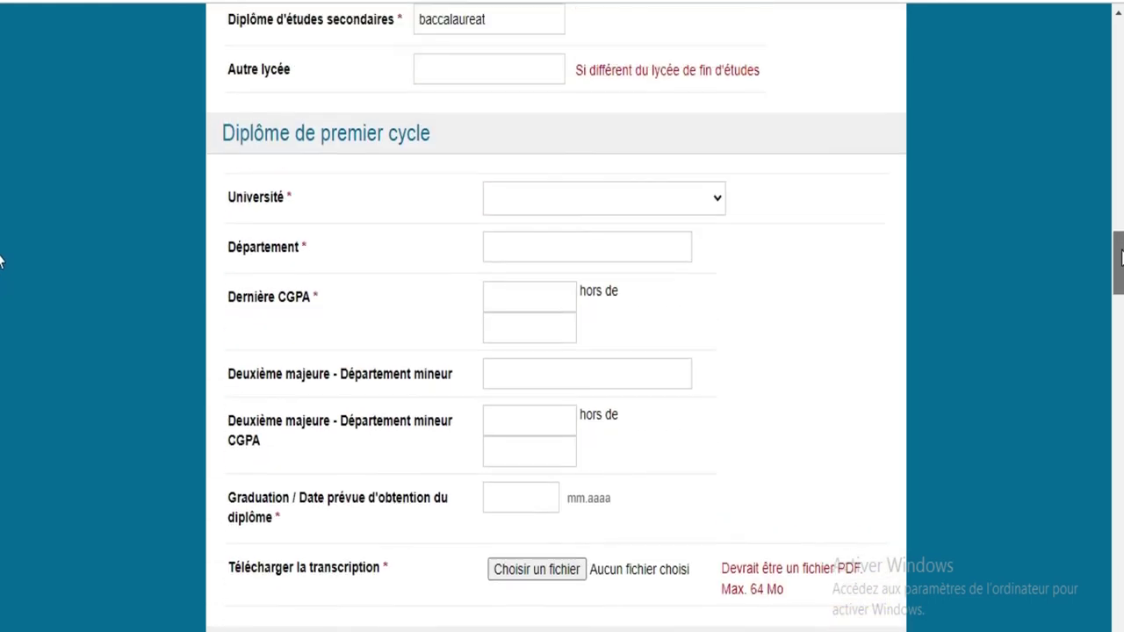
click(615, 308)
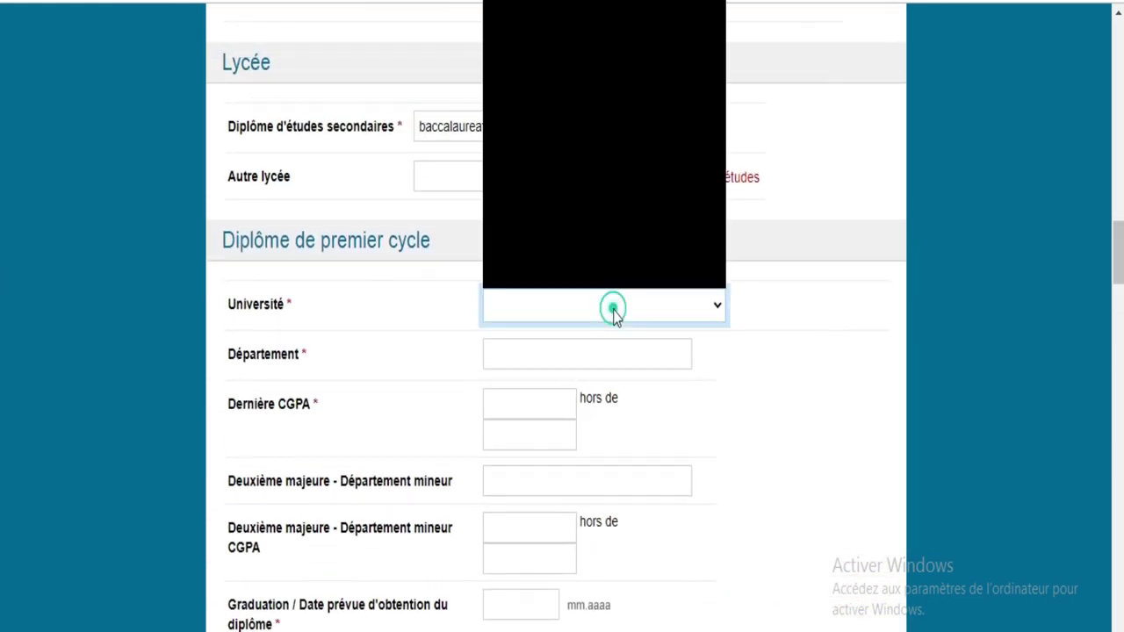
click(921, 1)
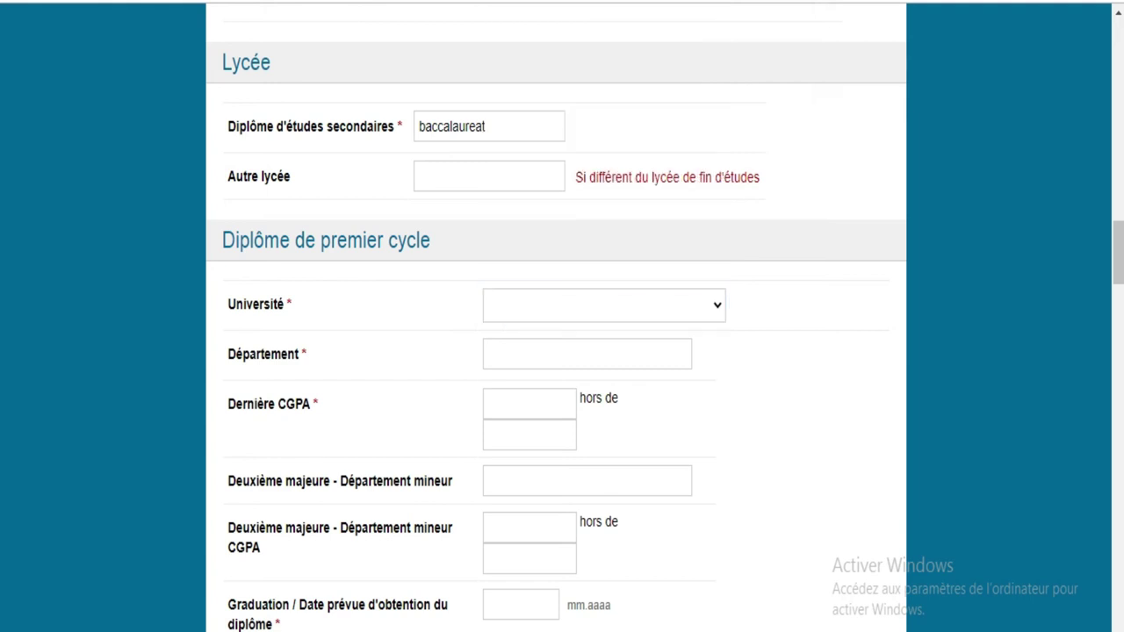
click(856, 3)
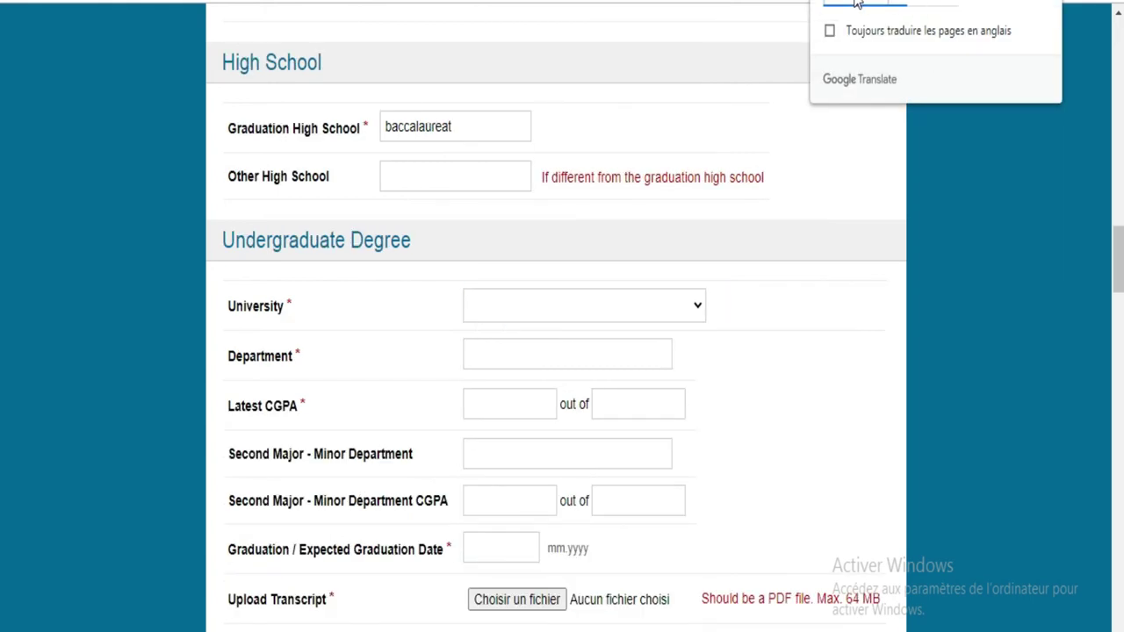
click(681, 310)
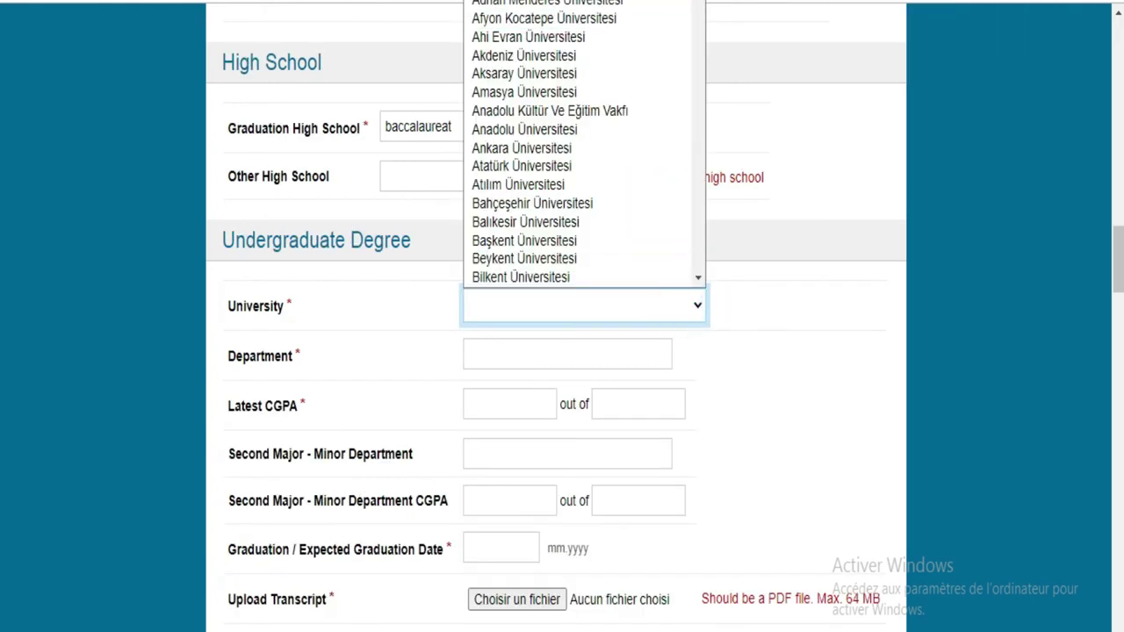
scroll(695, 107, down, 10)
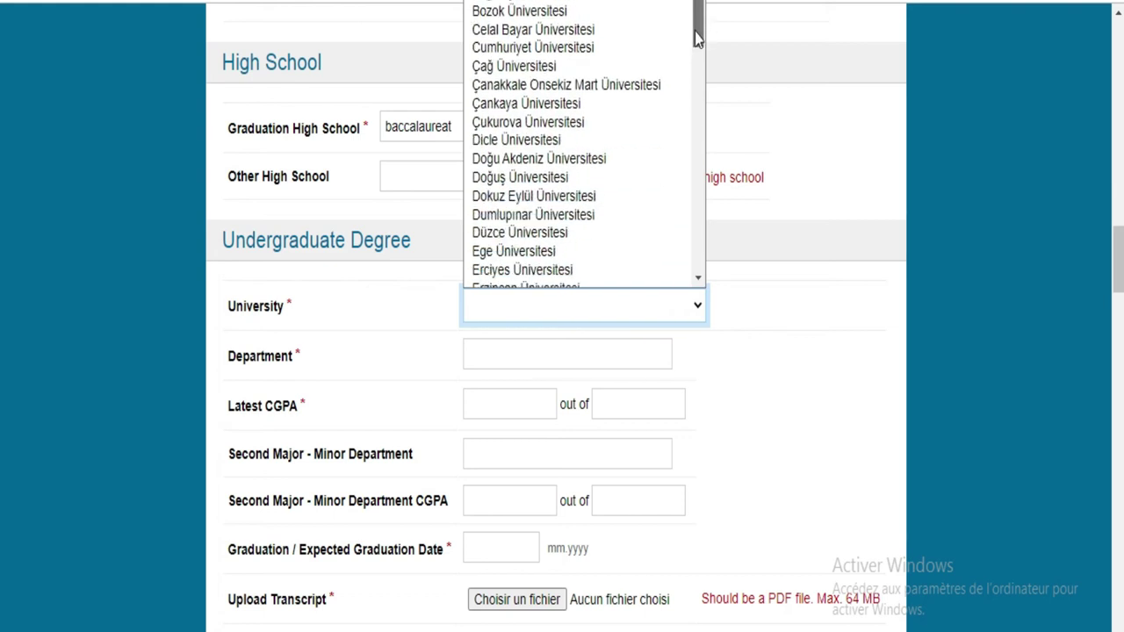
drag(696, 96, 706, 0)
Step: Choose Other (Diğer) as the university and name it Fhb
click(561, 0)
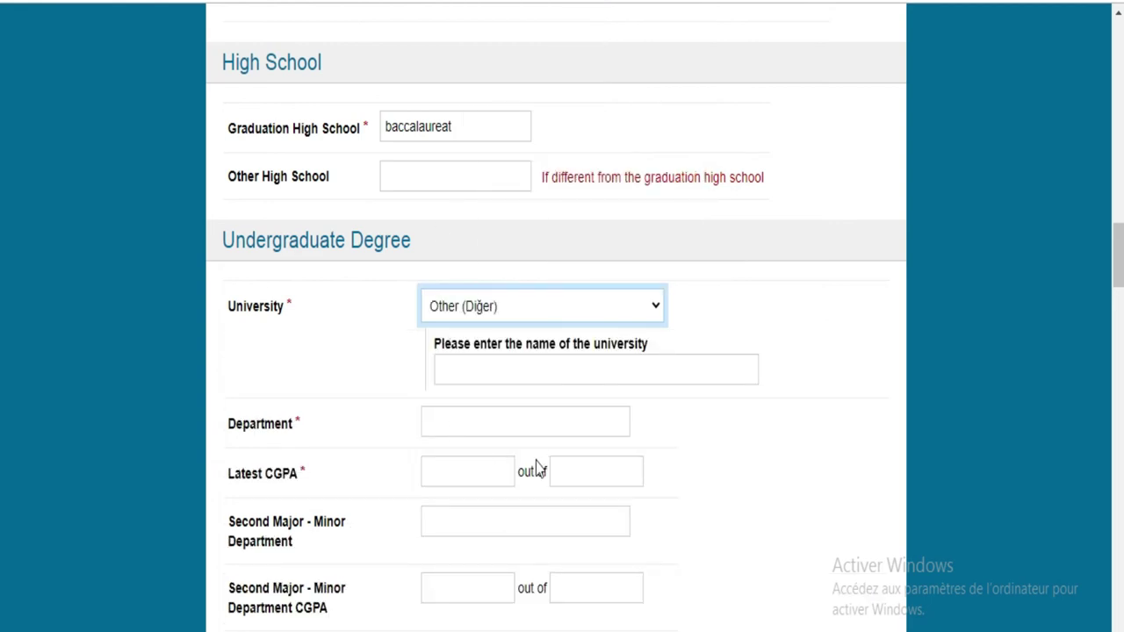
click(522, 364)
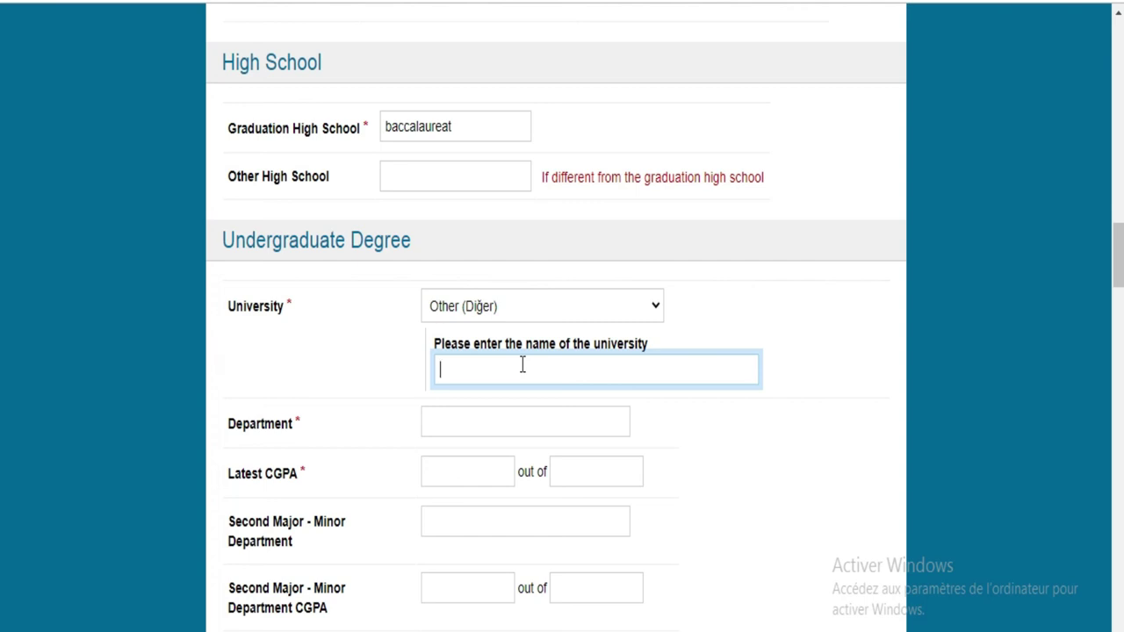
text(Fhb)
Step: Enter department mathematiques and a latest CGPA of 14 out of 20
click(497, 410)
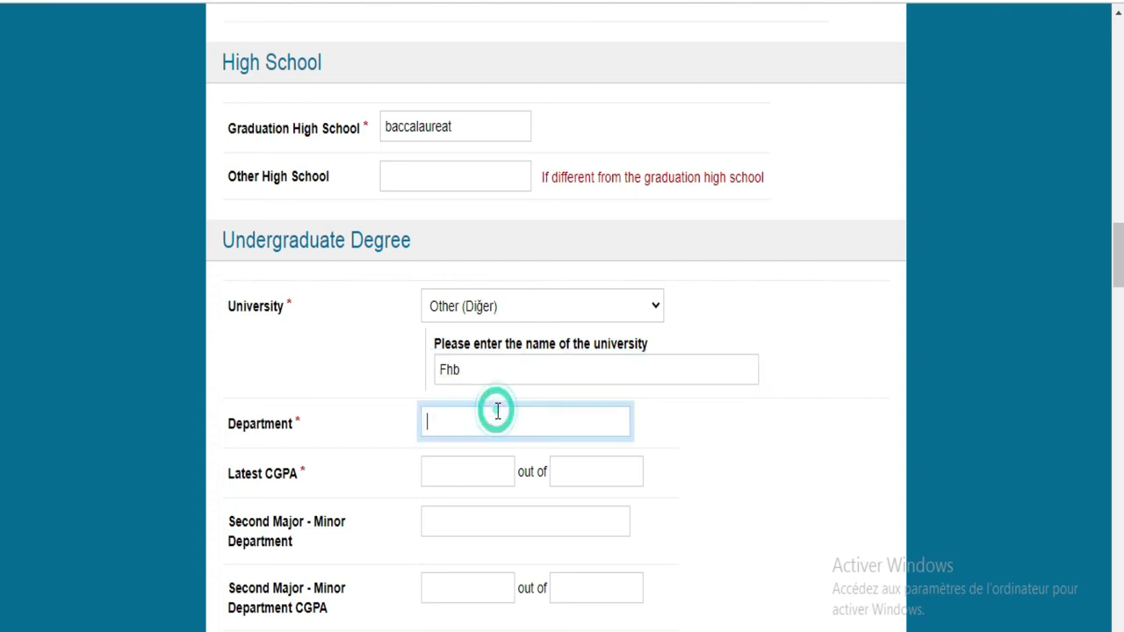
text(mathemat)
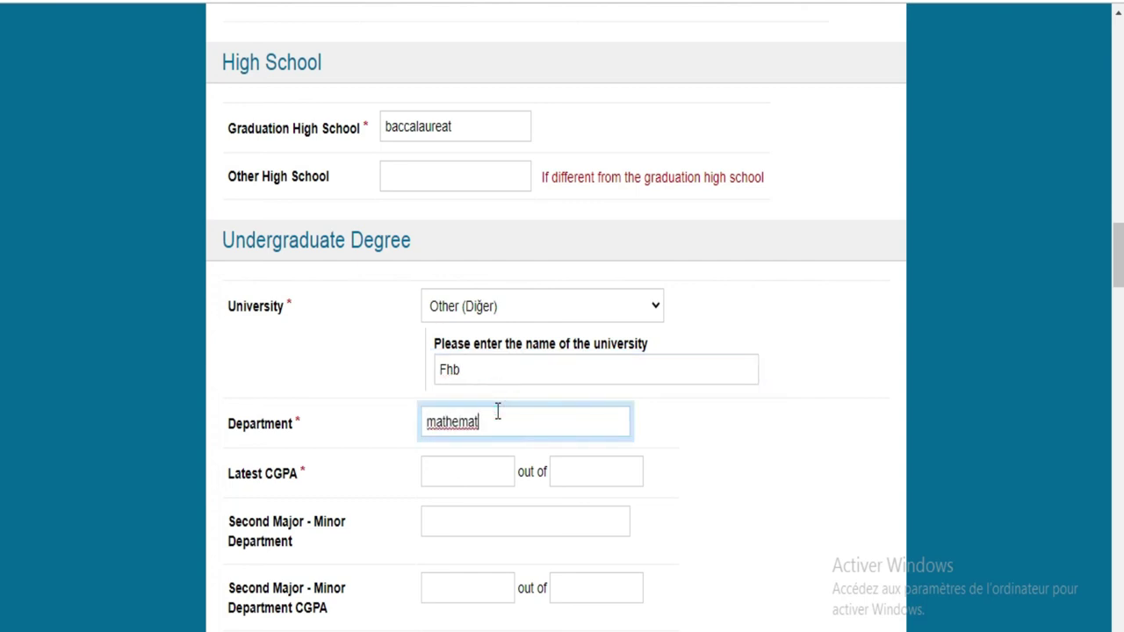
text(iques)
click(476, 474)
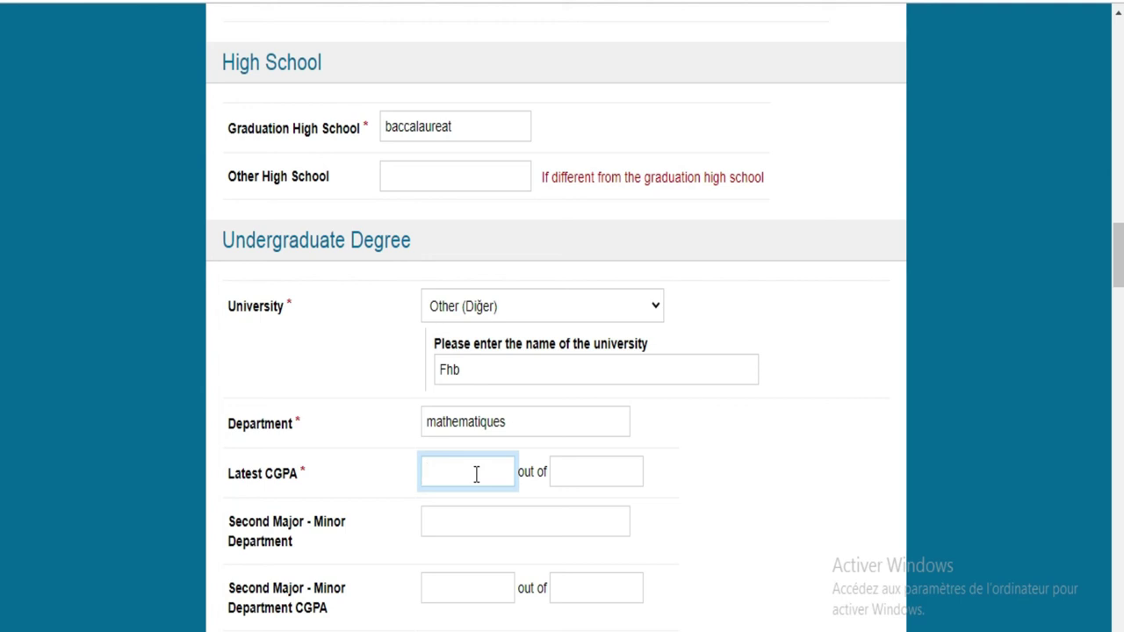
text(14)
click(567, 471)
text(20)
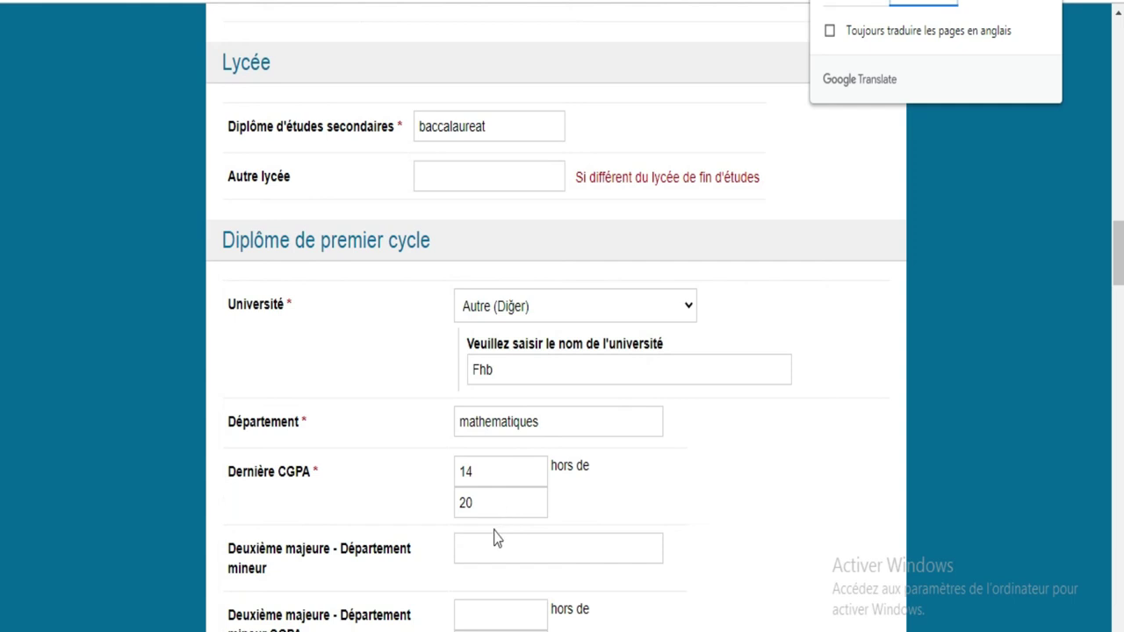
Step: Set the second-major CGPA to 12 out of 20
scroll(2, 275, down, 1)
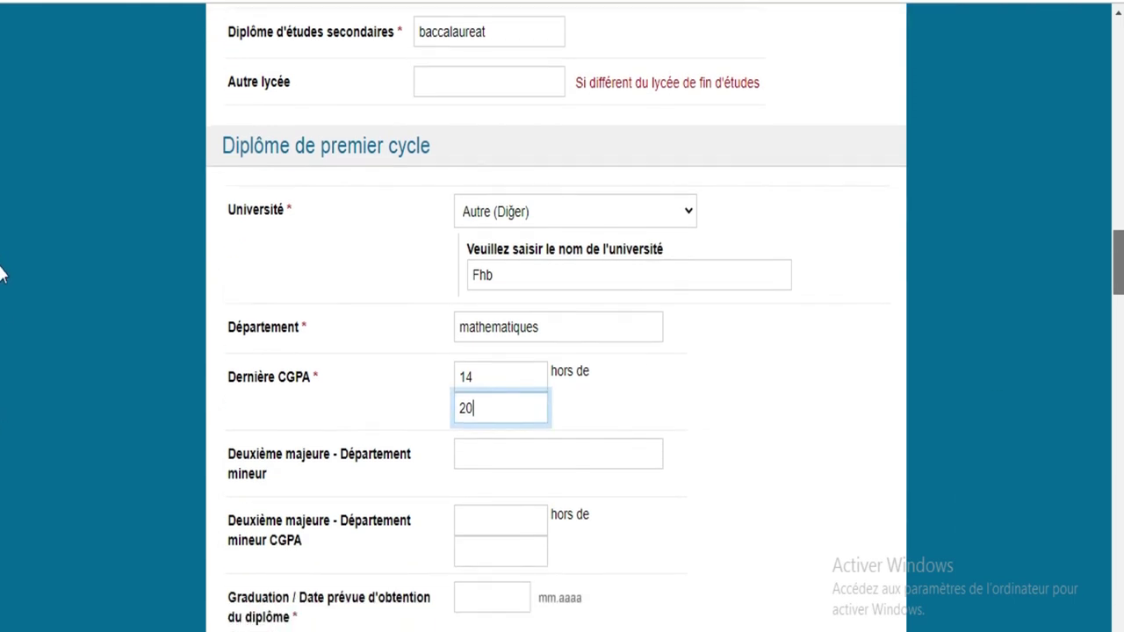
scroll(3, 275, down, 1)
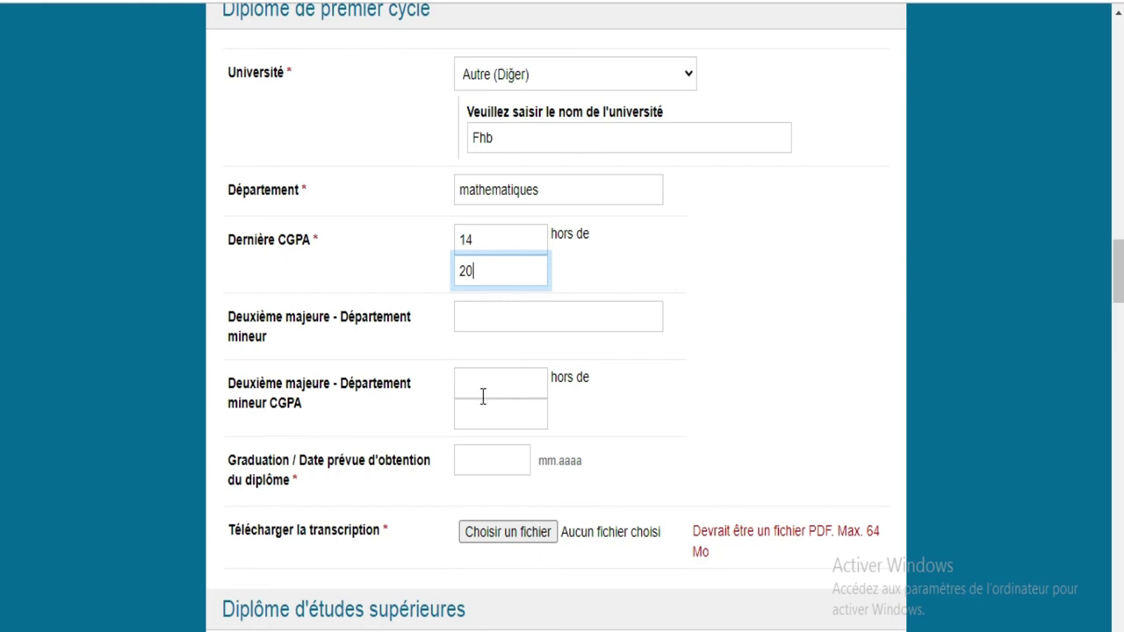
click(522, 380)
text(12)
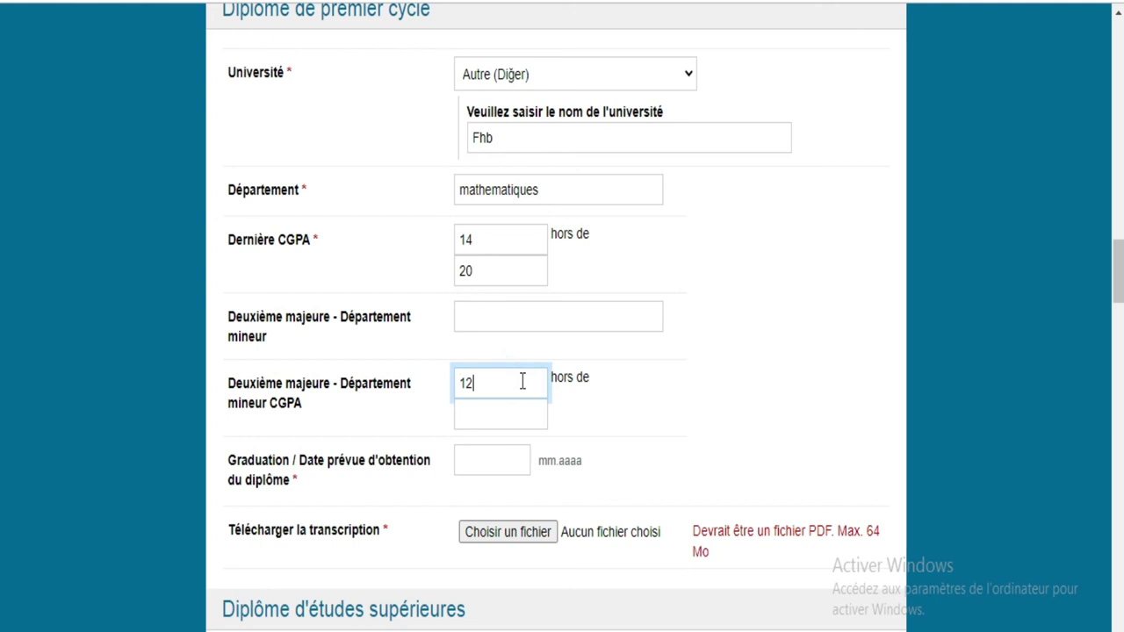
click(503, 416)
text(20)
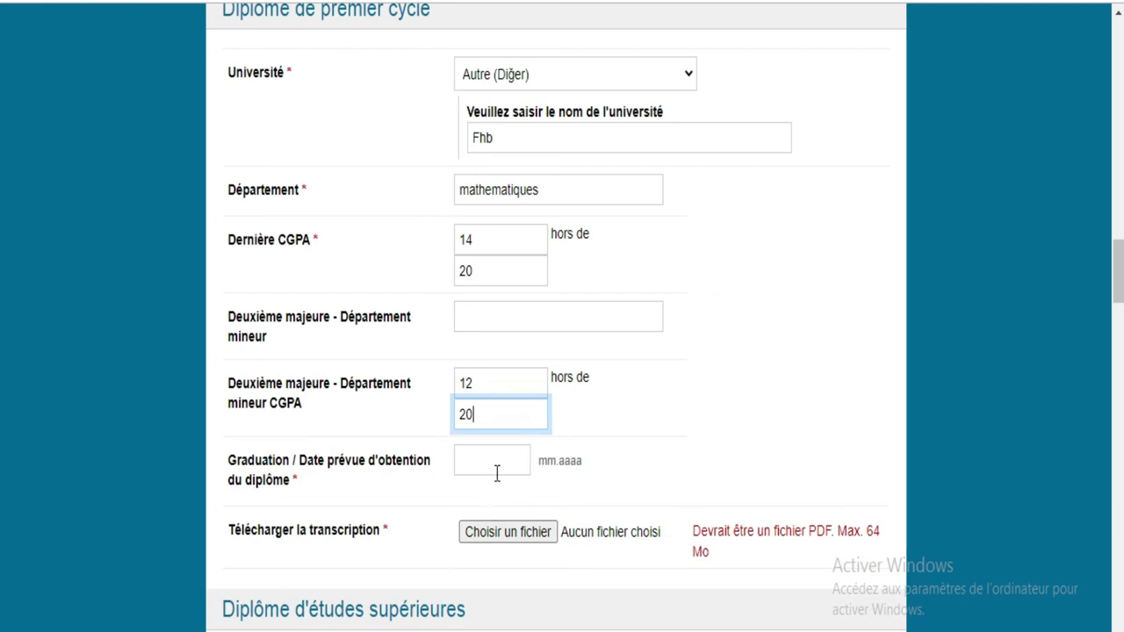
Step: Enter 06.2020 as the graduation date
click(495, 460)
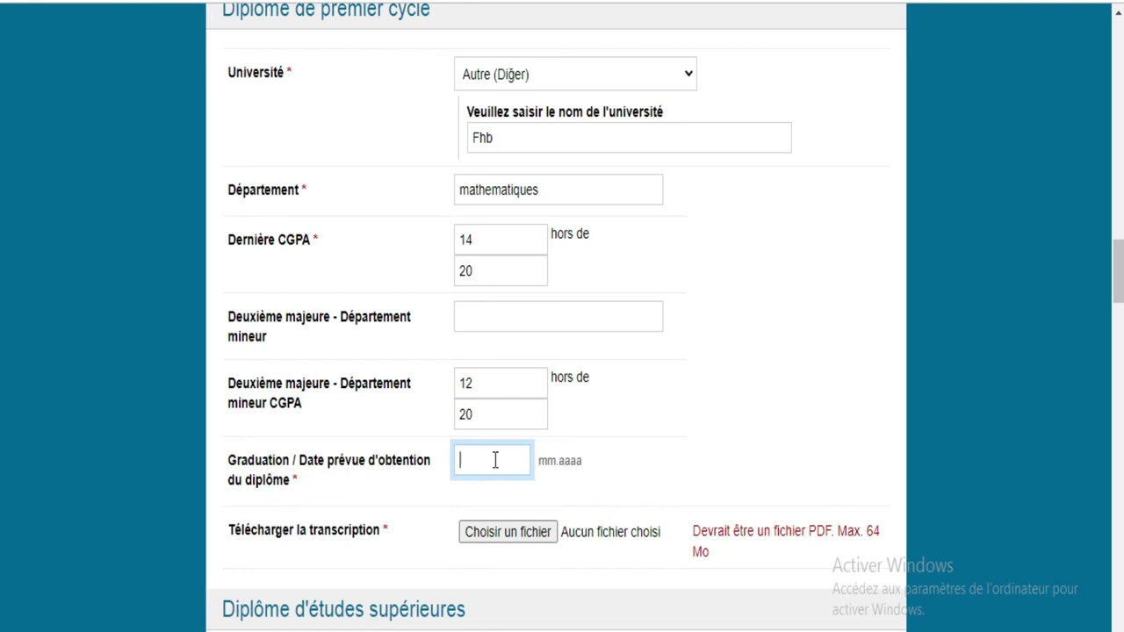
text(2020)
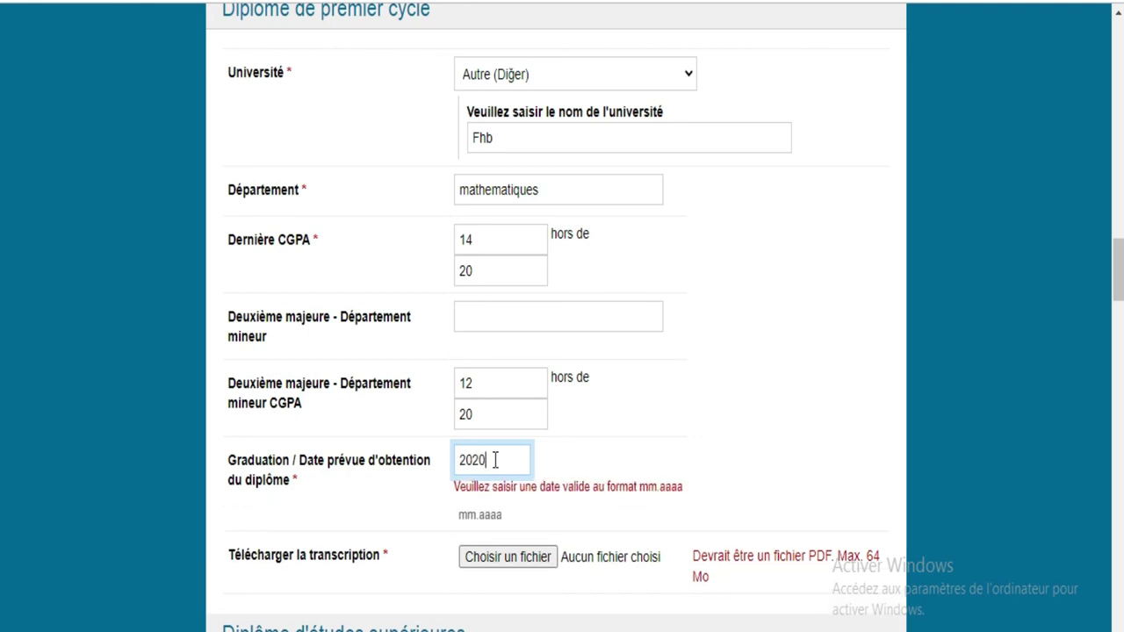
key(BackSpace)
text(1)
key(BackSpace)
key(BackSpace)
key(BackSpace)
key(BackSpace)
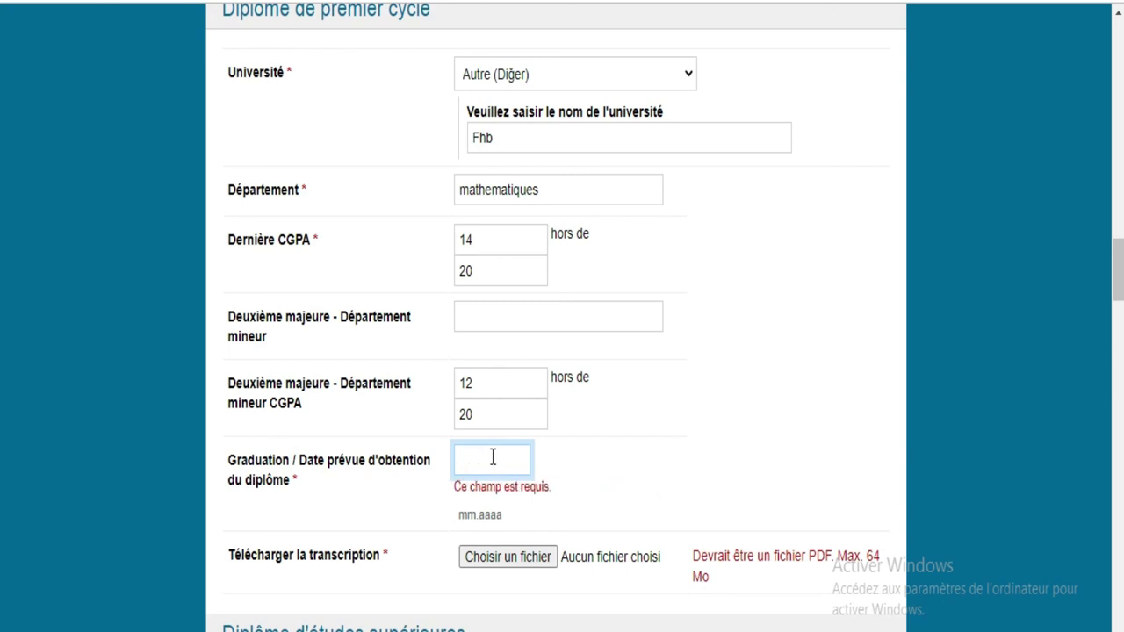
text(06)
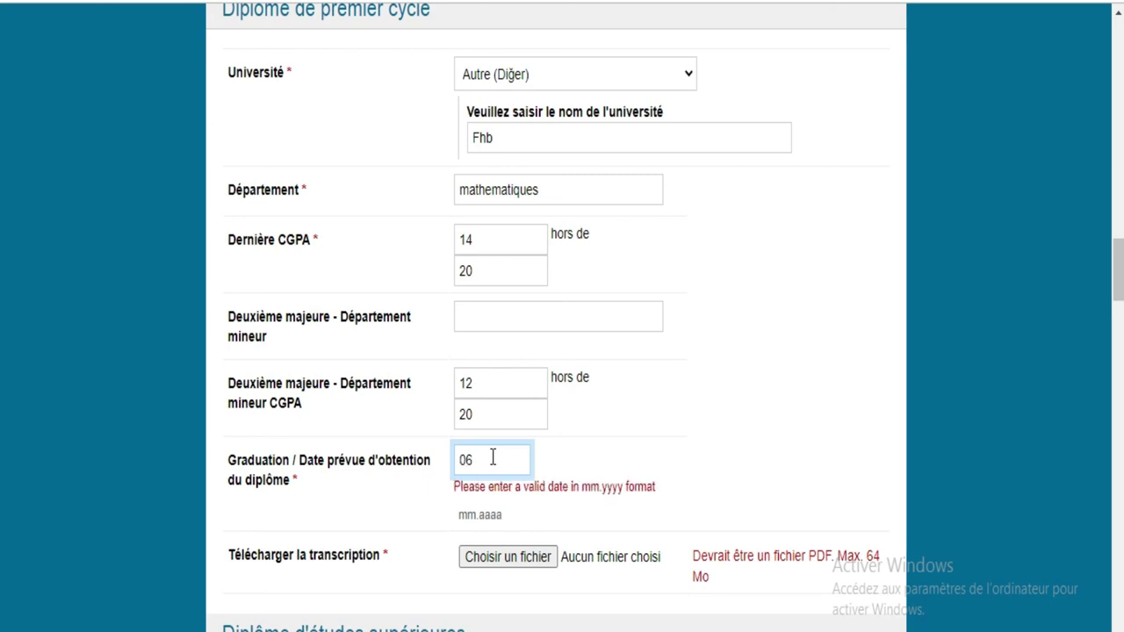
text(.2020)
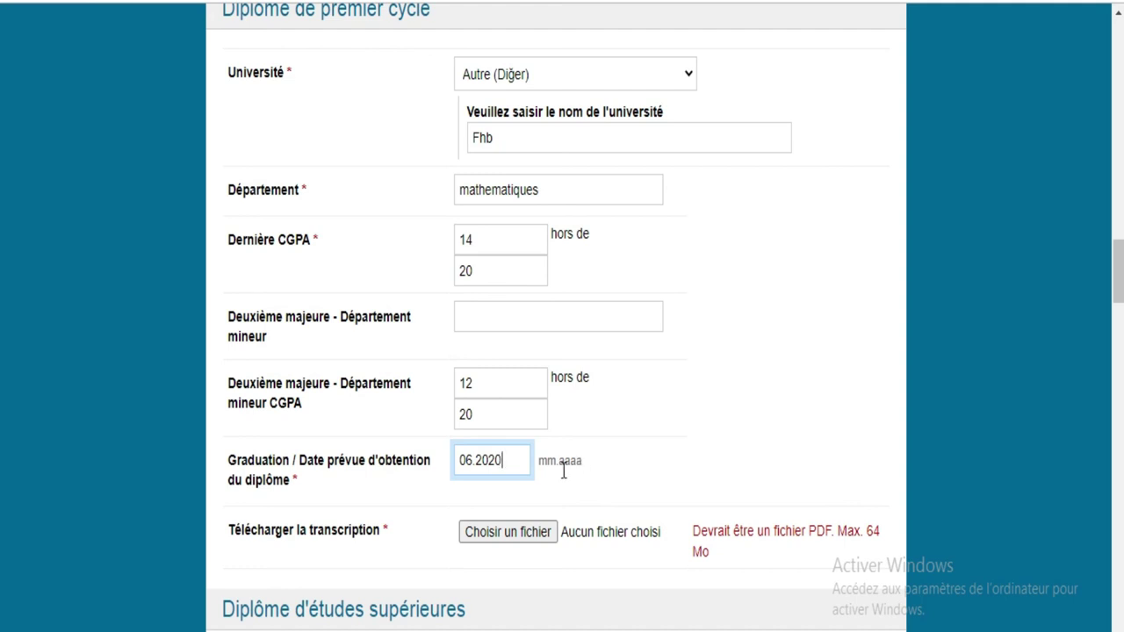
Step: Attach Snapshot_14.png as the undergraduate transcript
click(500, 533)
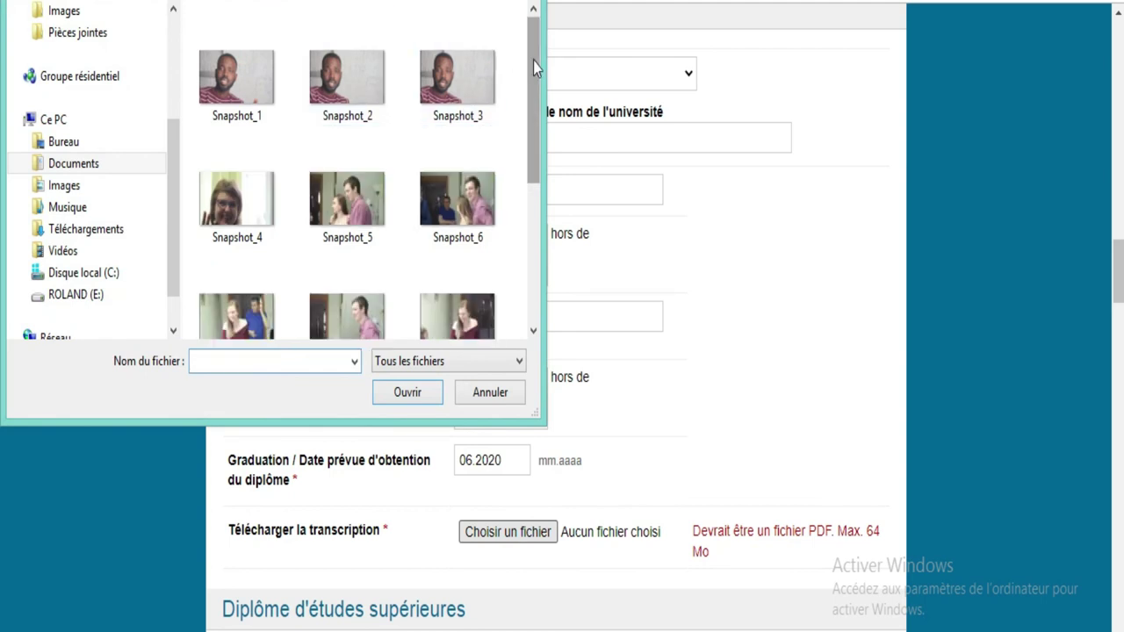
scroll(535, 61, down, 5)
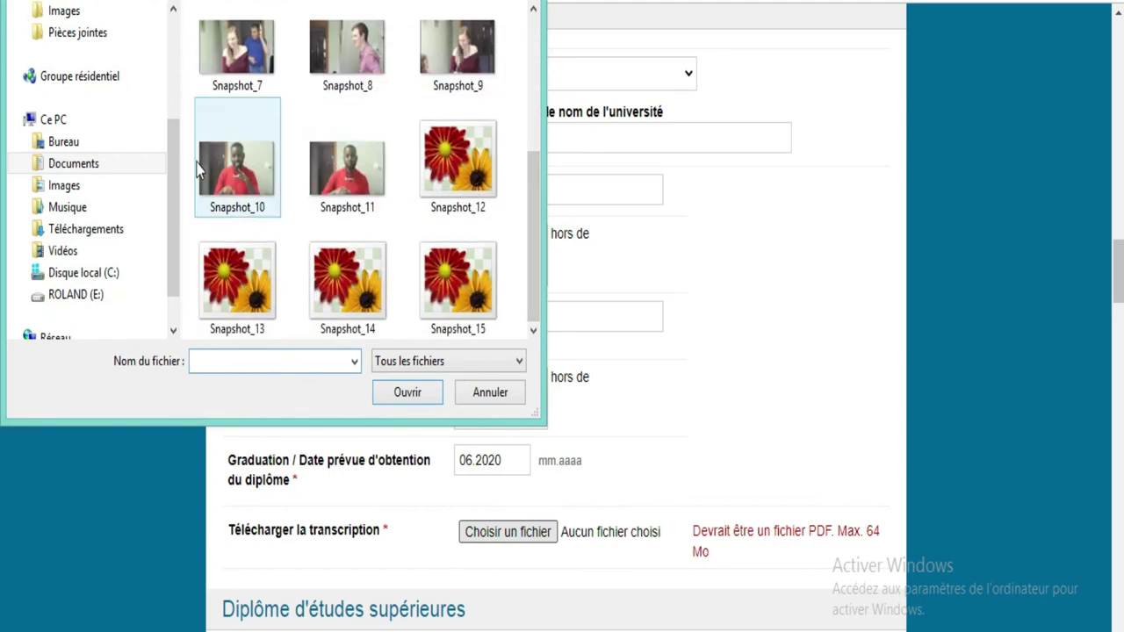
click(342, 302)
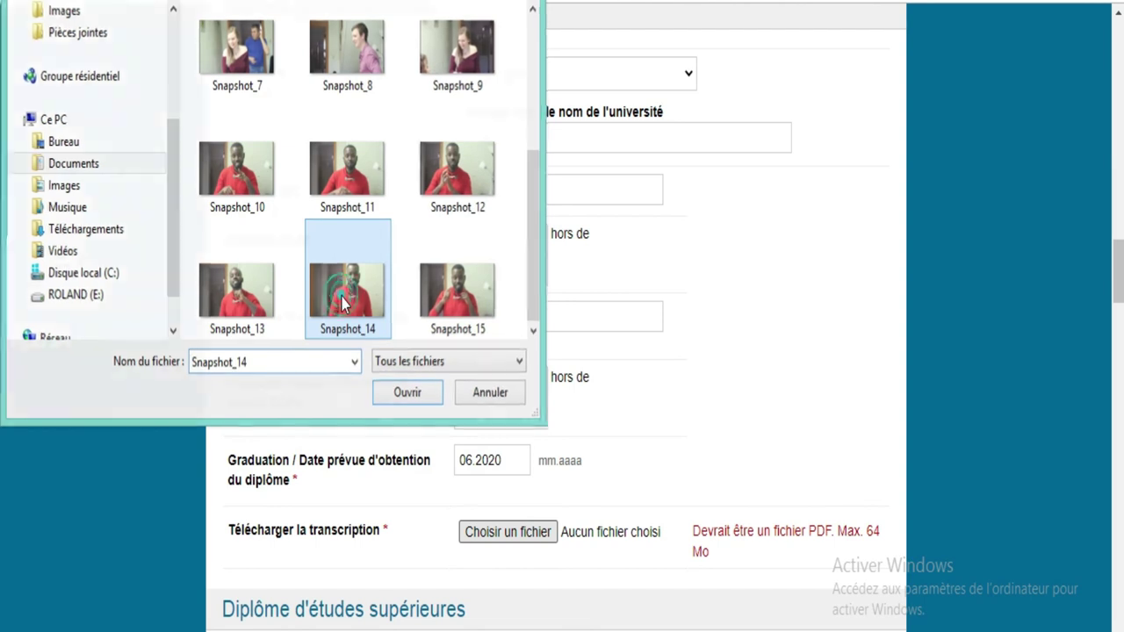
double_click(342, 303)
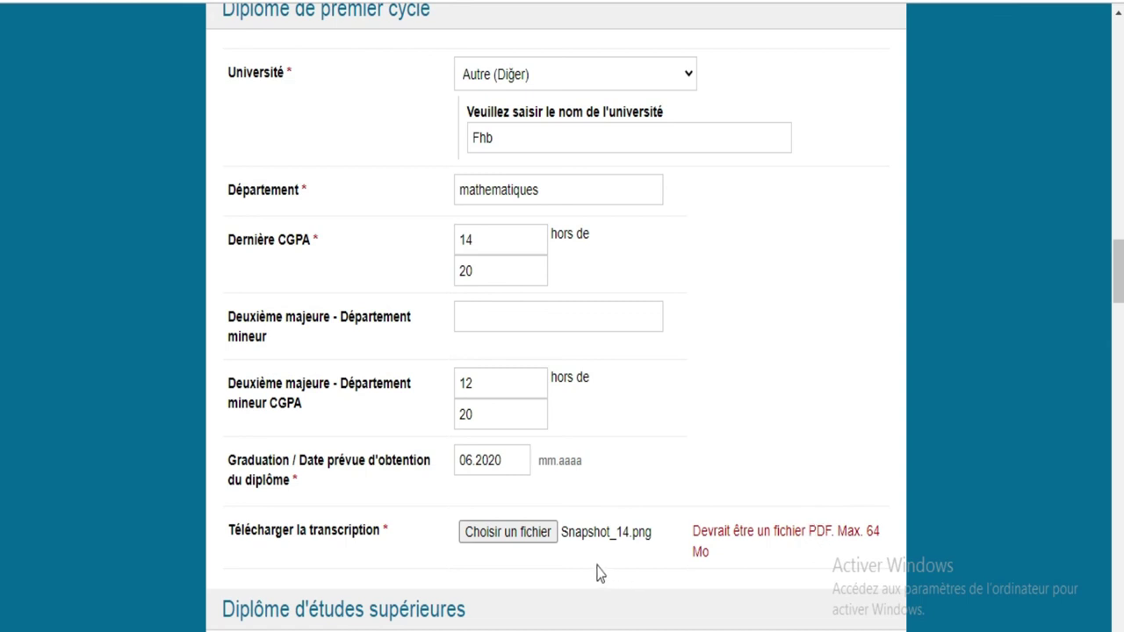
Step: Replace the transcript with a PDF from the Images folder, such as DIP.pdf
click(538, 532)
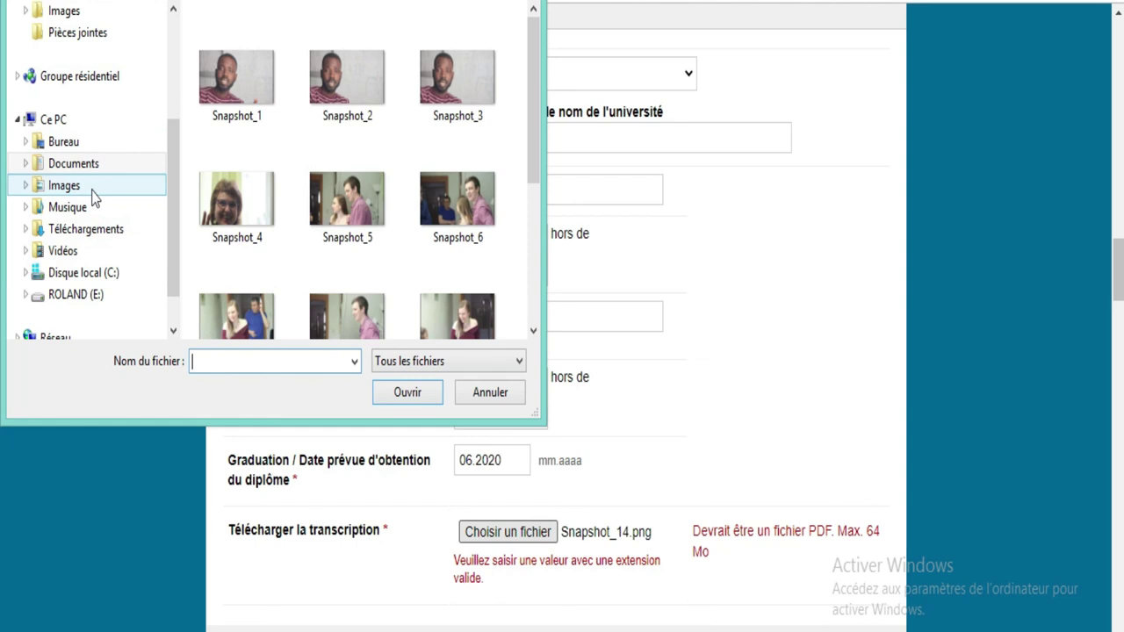
click(90, 186)
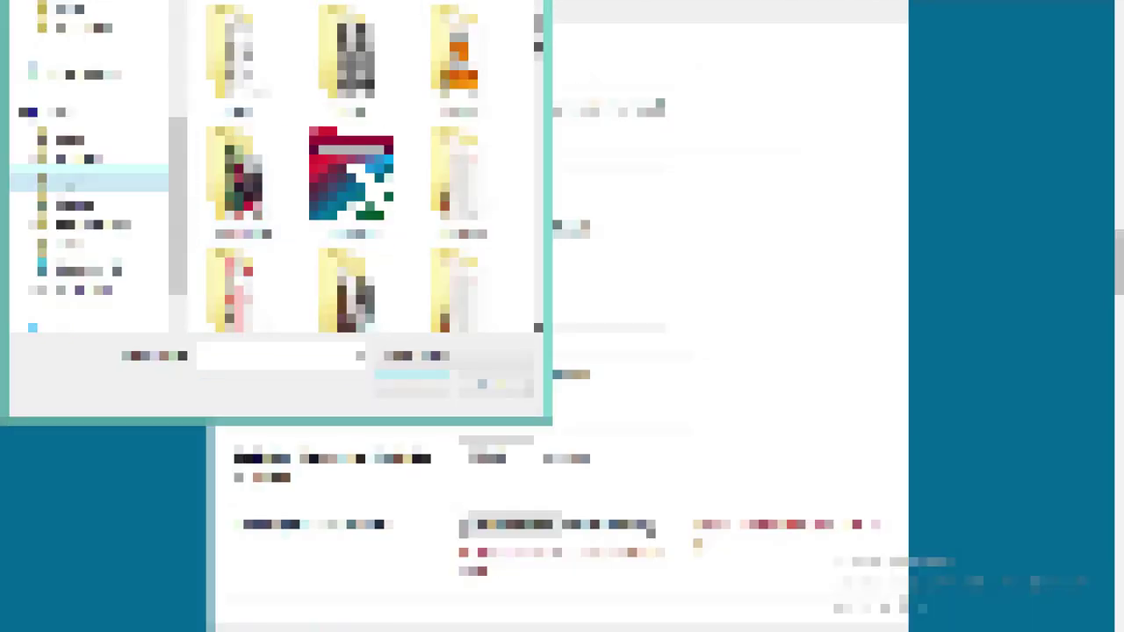
scroll(355, 167, down, 5)
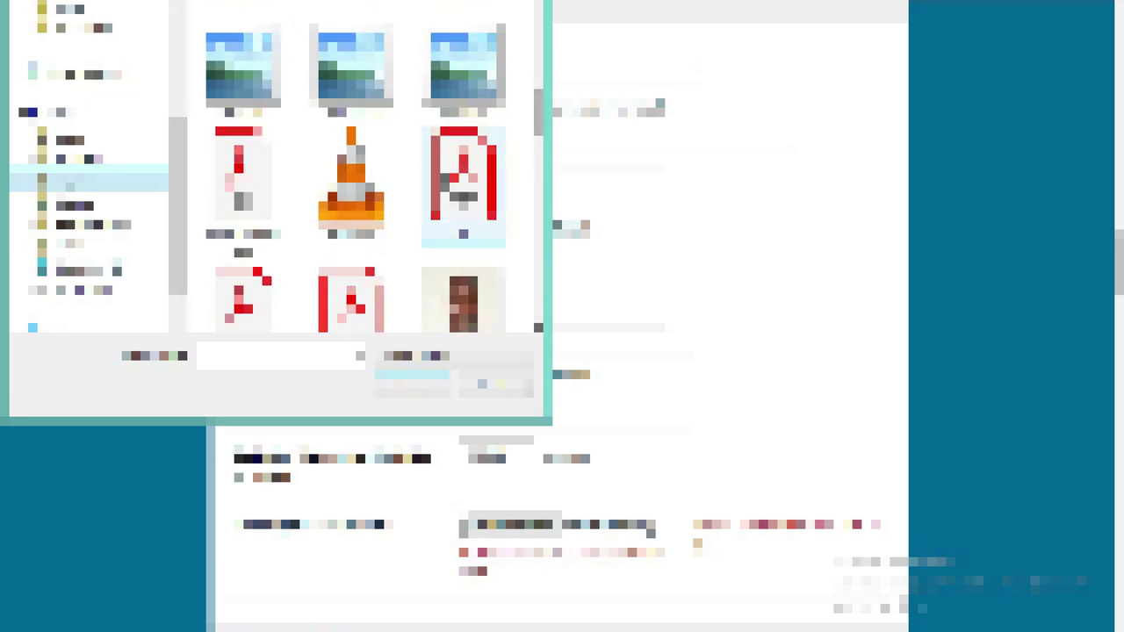
double_click(463, 185)
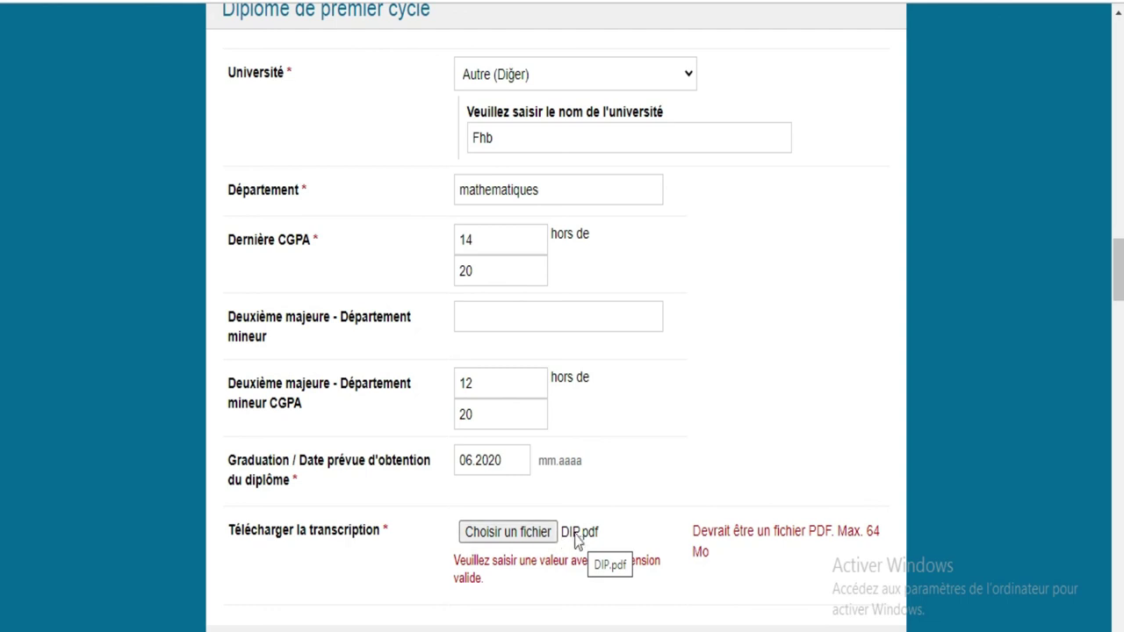
click(520, 533)
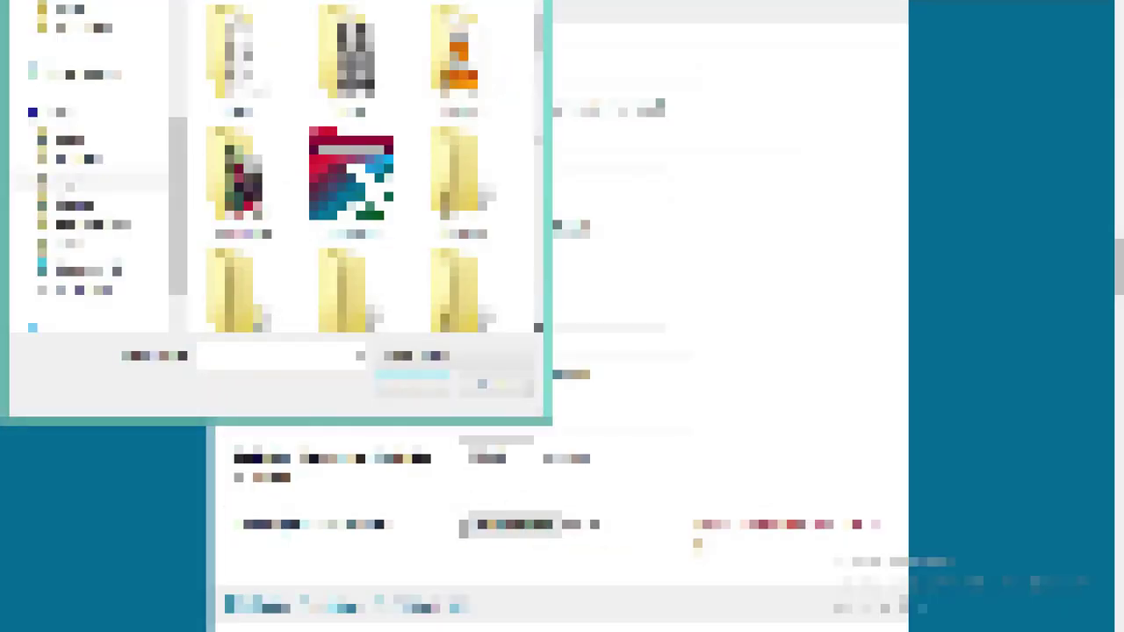
scroll(368, 167, down, 15)
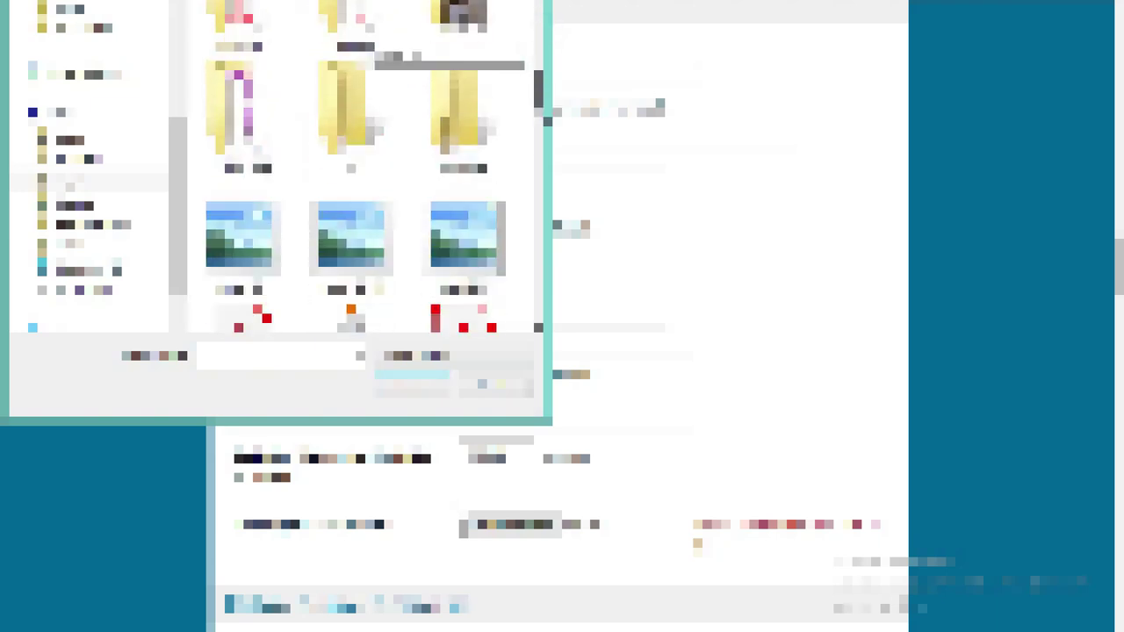
scroll(351, 175, up, 1)
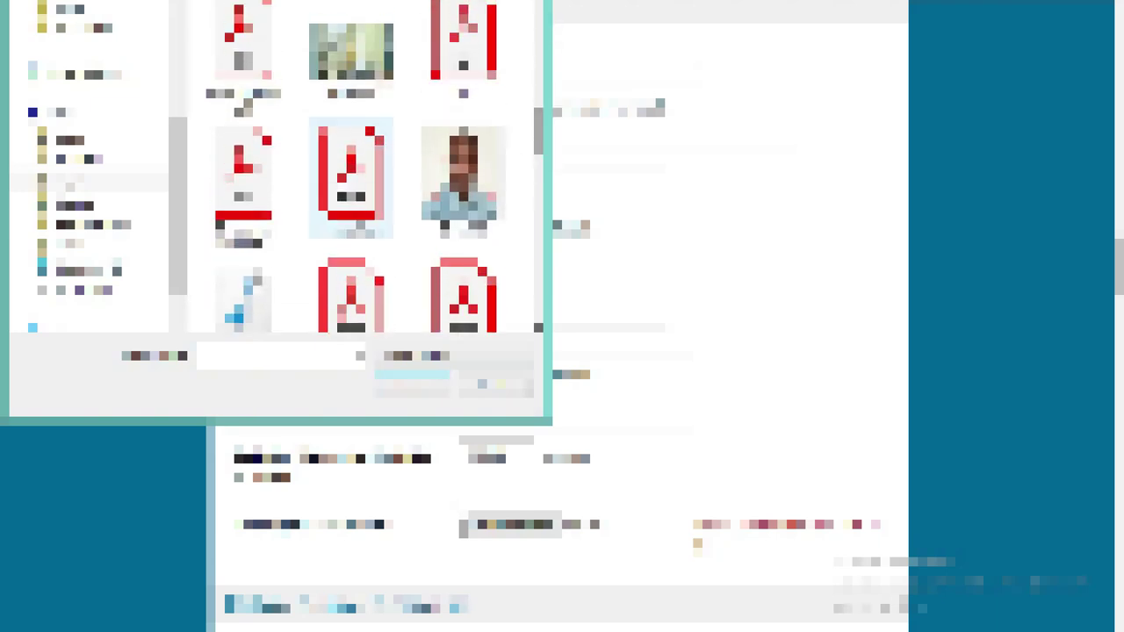
double_click(360, 219)
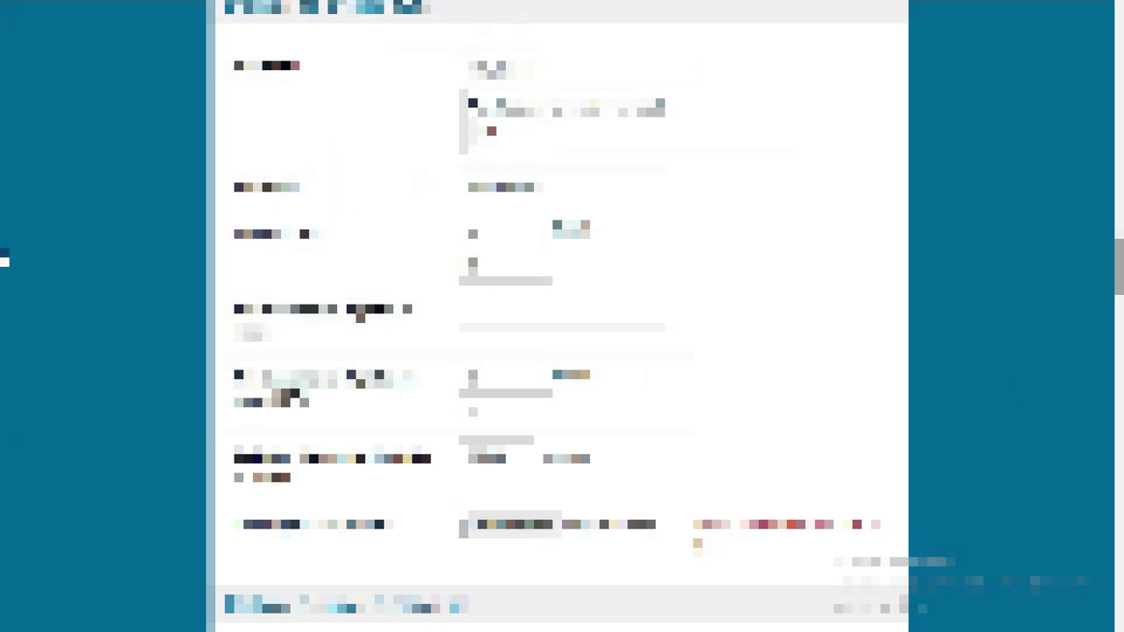
scroll(5, 263, down, 5)
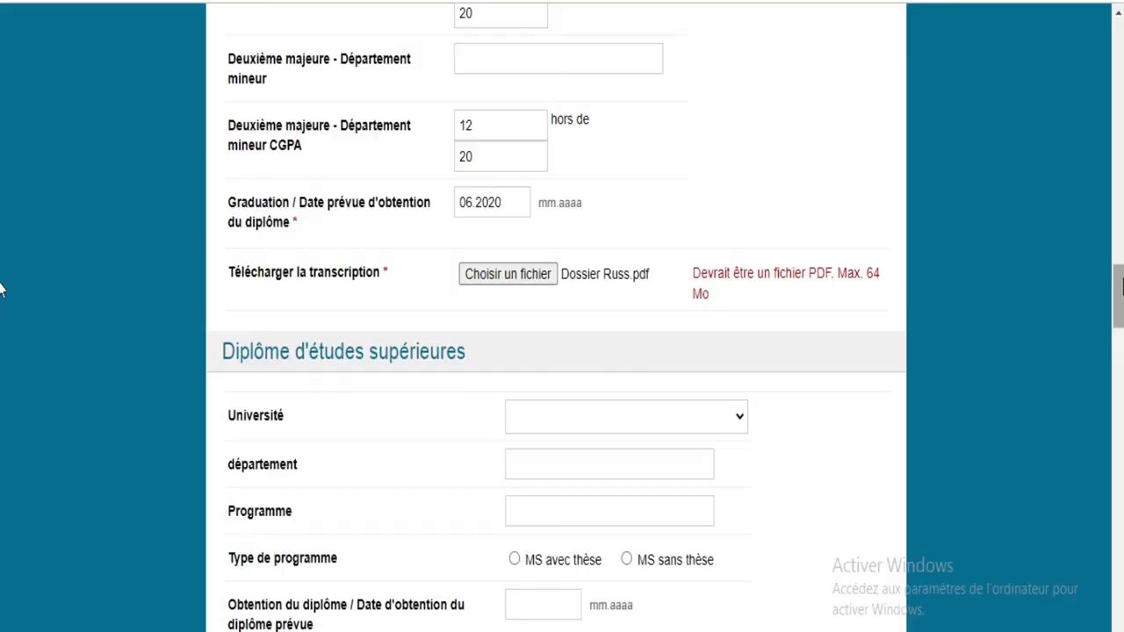
drag(1120, 288, 1120, 313)
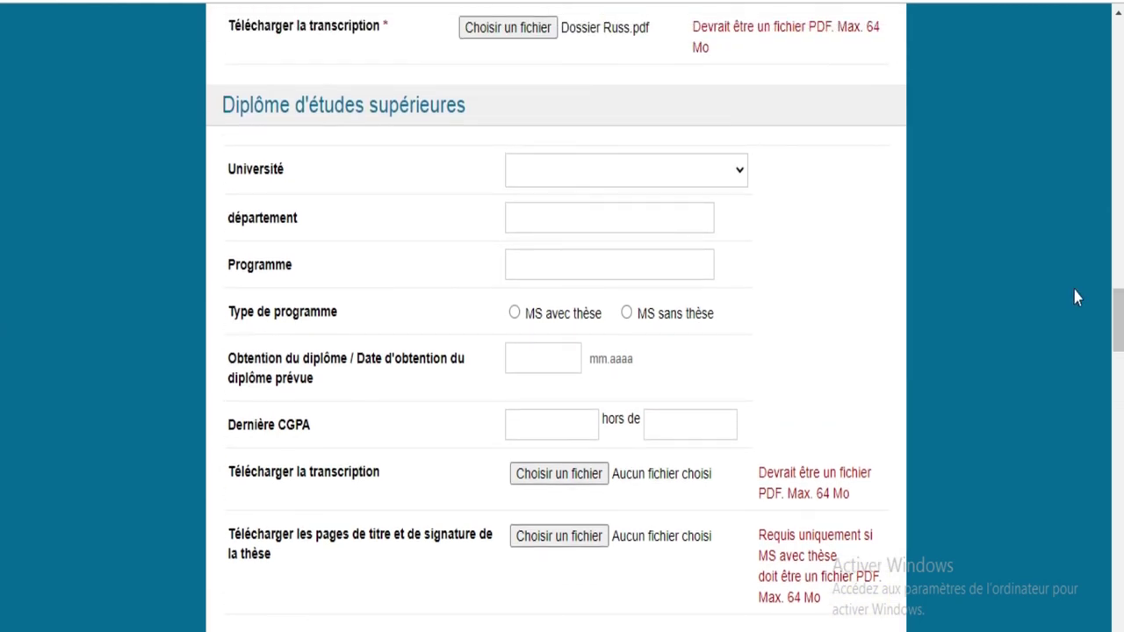
drag(1120, 301, 1120, 524)
drag(1, 524, 2, 536)
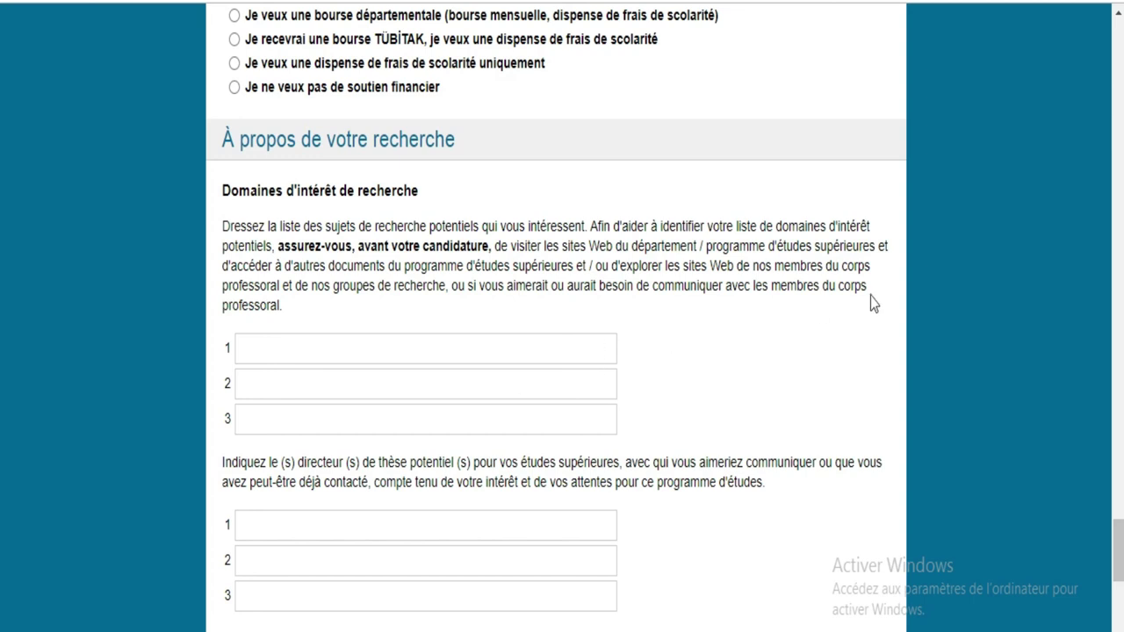
scroll(2, 526, up, 6)
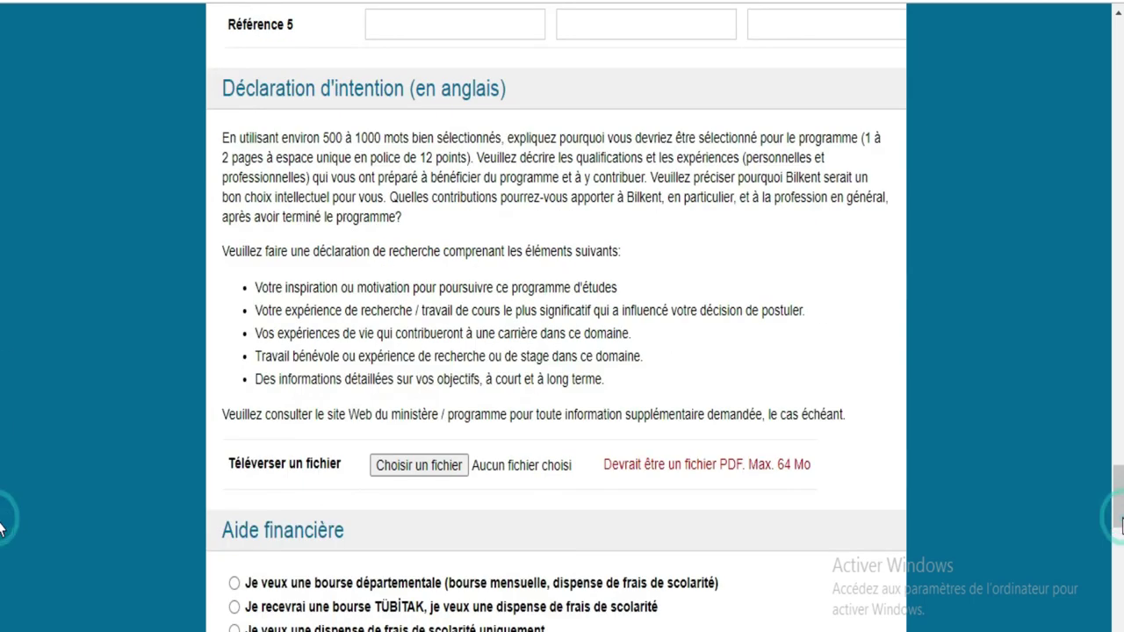